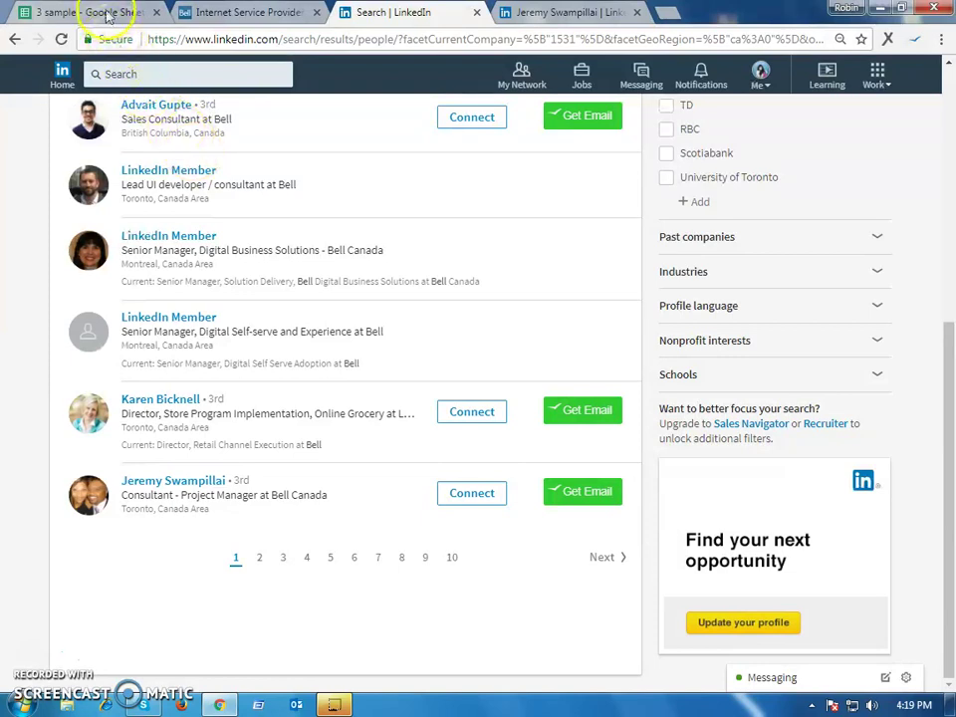
Review Sheet2's list of 104 companies and their domains, from Bell Aliant to the end
{"action": "left_click", "coordinate": [90, 14]}
{"action": "left_click", "coordinate": [621, 393]}
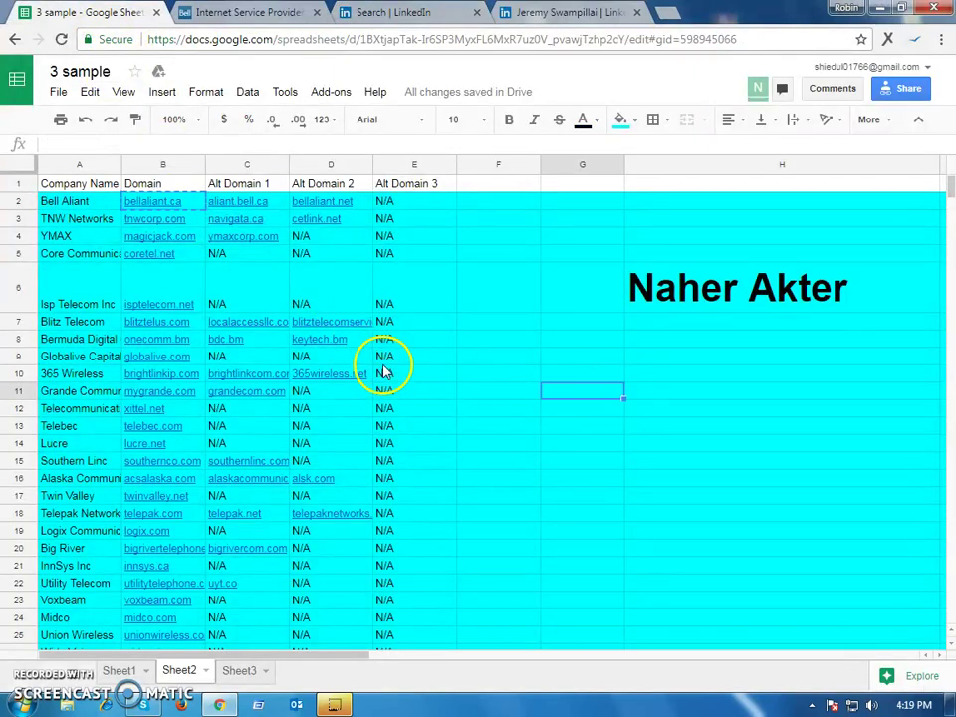
{"action": "left_click", "coordinate": [572, 275]}
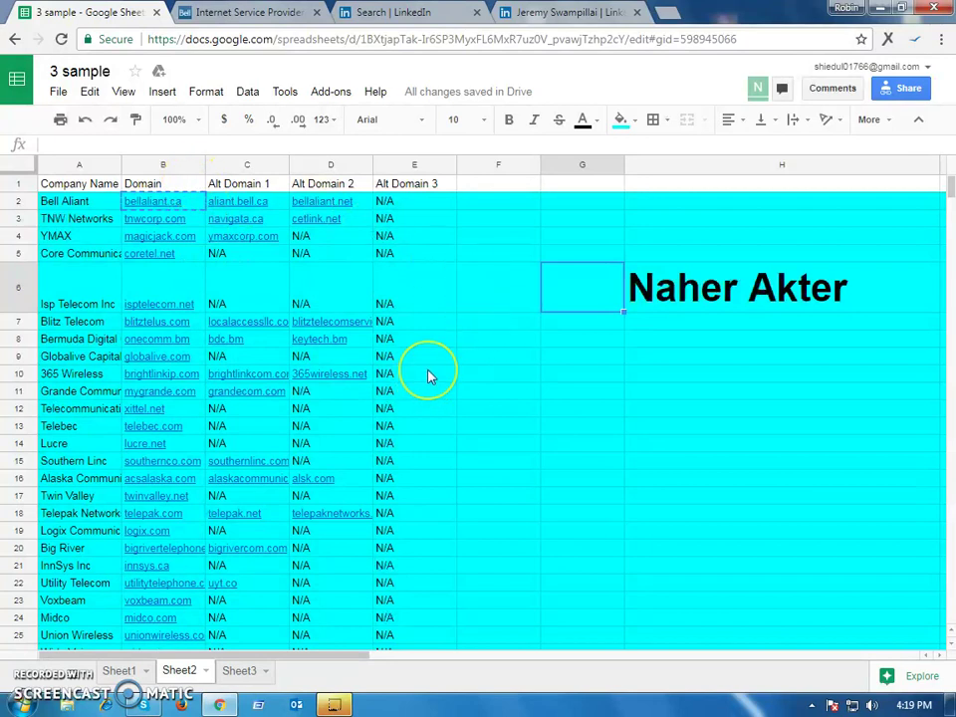
{"action": "scroll", "coordinate": [430, 377], "scroll_direction": "down", "scroll_amount": 3}
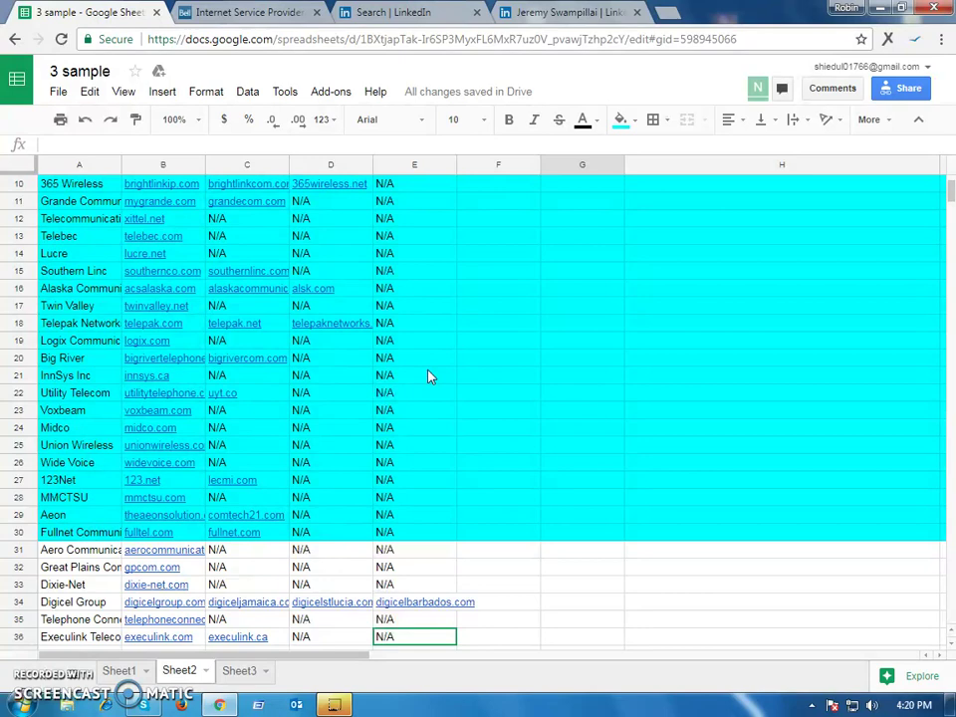
{"action": "left_click", "coordinate": [55, 508]}
{"action": "scroll", "coordinate": [100, 518], "scroll_direction": "down", "scroll_amount": 20}
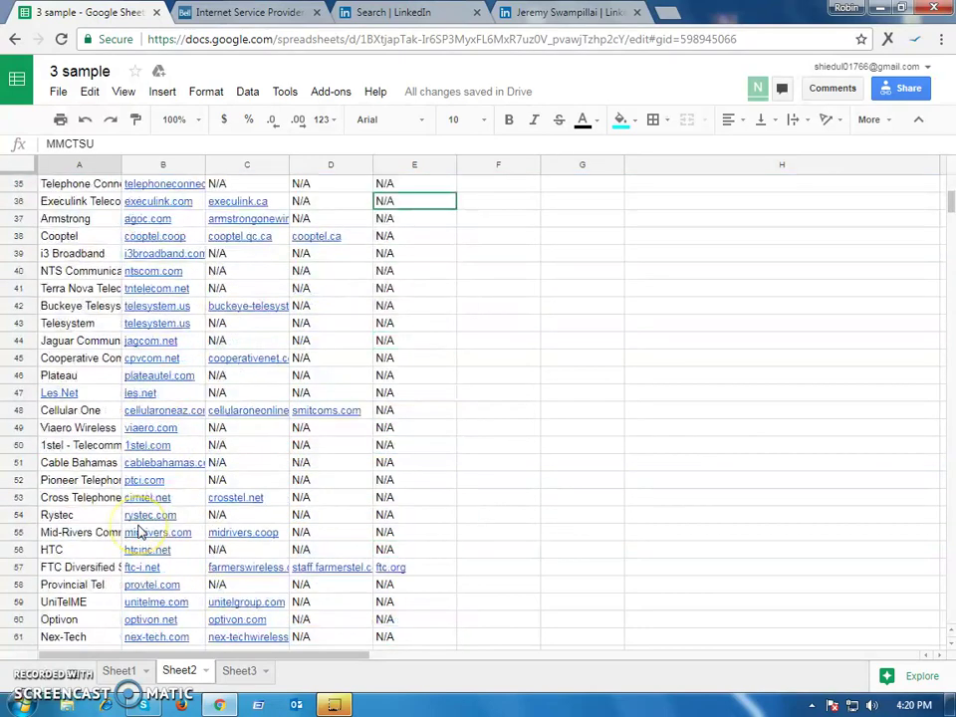
{"action": "scroll", "coordinate": [139, 531], "scroll_direction": "down", "scroll_amount": 7}
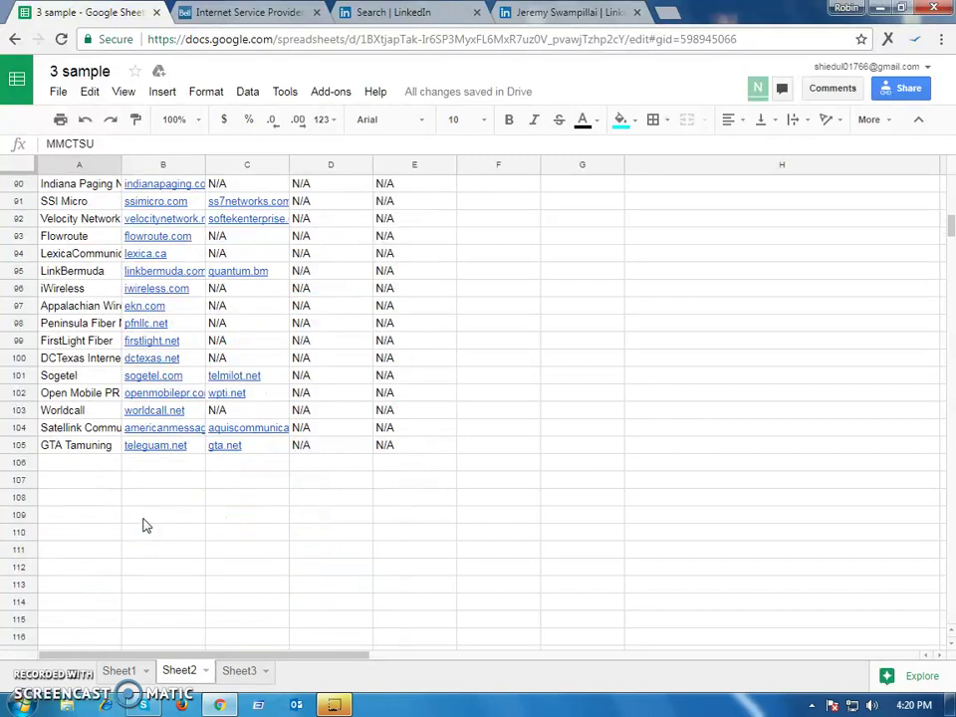
{"action": "scroll", "coordinate": [196, 447], "scroll_direction": "up", "scroll_amount": 20}
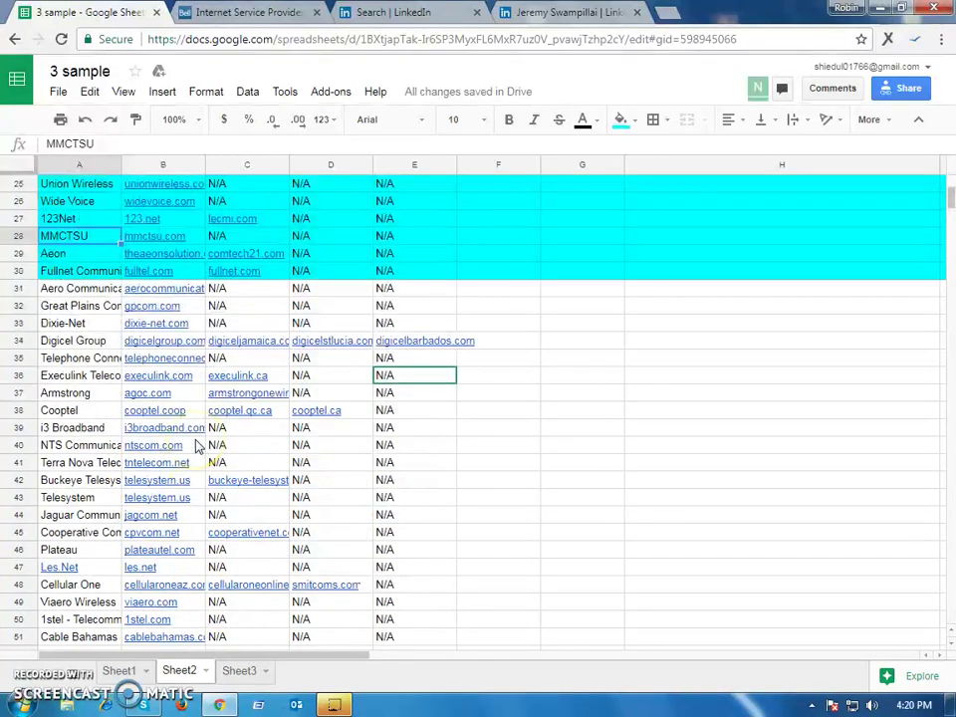
{"action": "scroll", "coordinate": [454, 449], "scroll_direction": "up", "scroll_amount": 5}
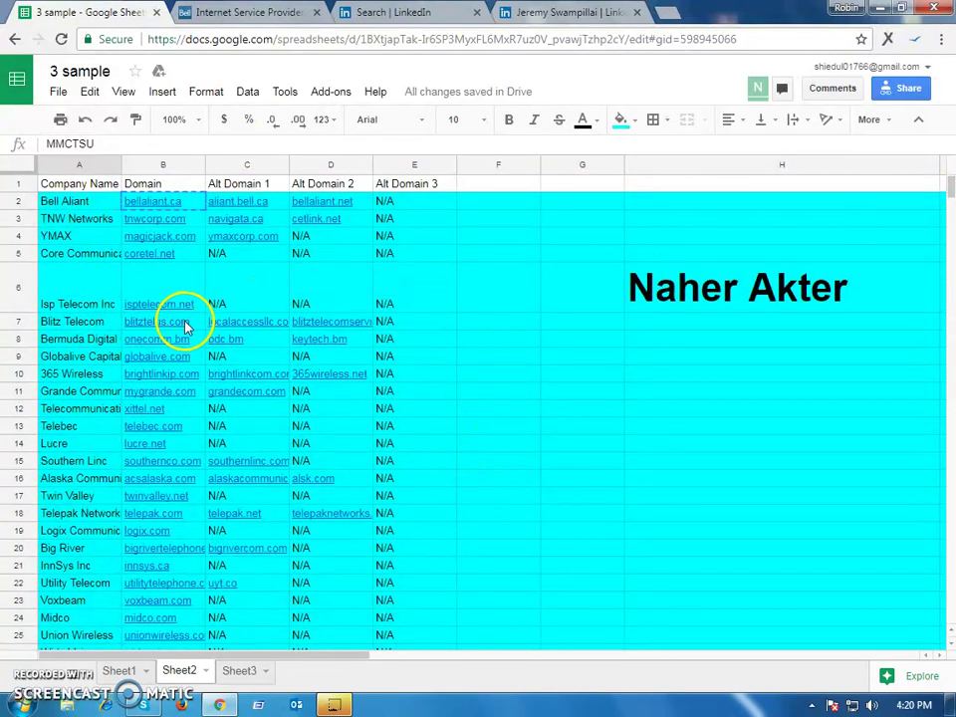
{"action": "mouse_move", "coordinate": [188, 326]}
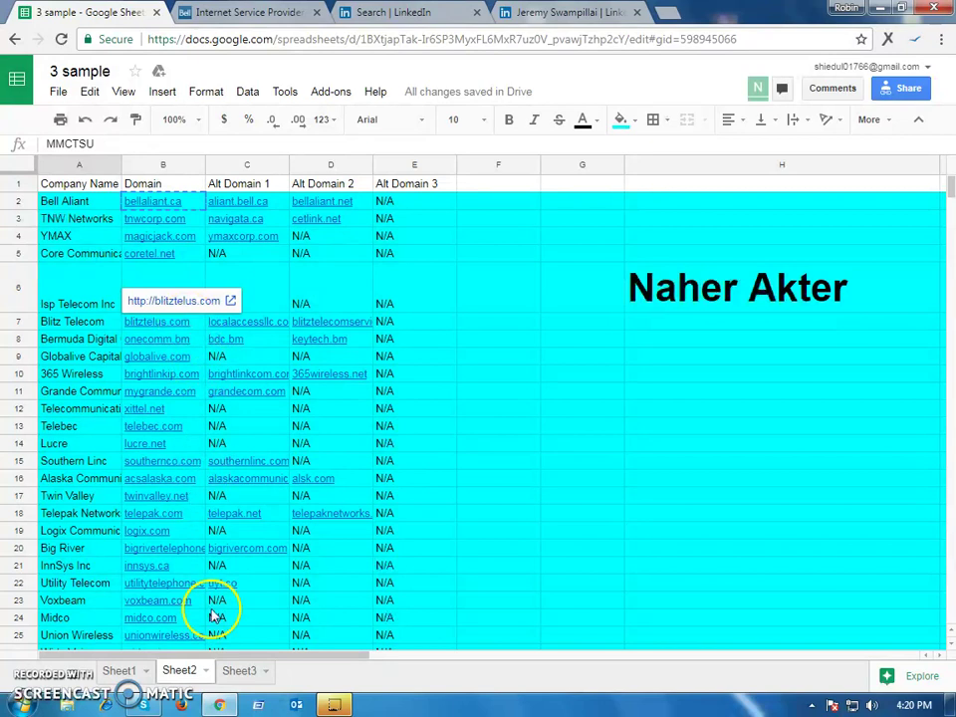
Switch to Sheet3 and point out the Assistant Director and Business Analyst job titles
{"action": "left_click", "coordinate": [237, 671]}
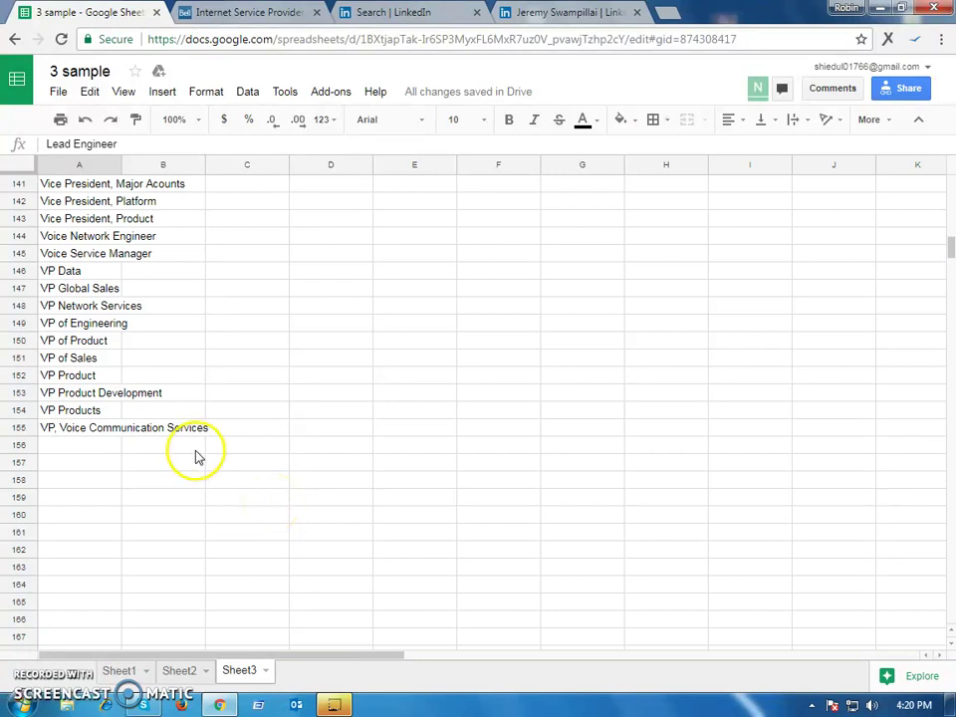
{"action": "scroll", "coordinate": [120, 441], "scroll_direction": "up", "scroll_amount": 13}
{"action": "scroll", "coordinate": [152, 464], "scroll_direction": "up", "scroll_amount": 11}
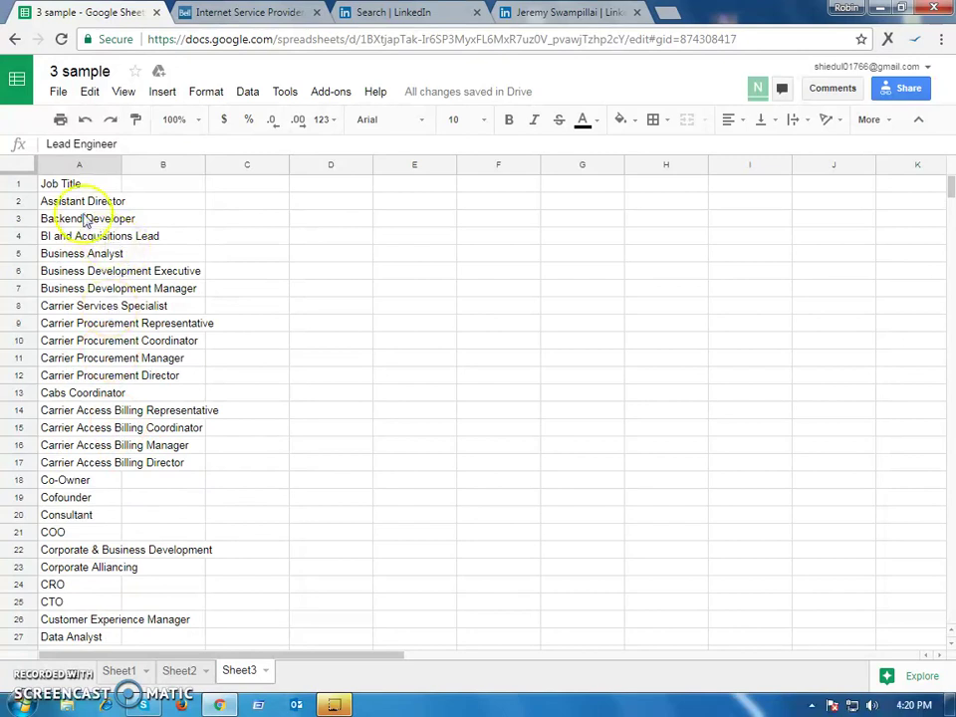
{"action": "left_click", "coordinate": [79, 202]}
{"action": "left_click", "coordinate": [75, 253]}
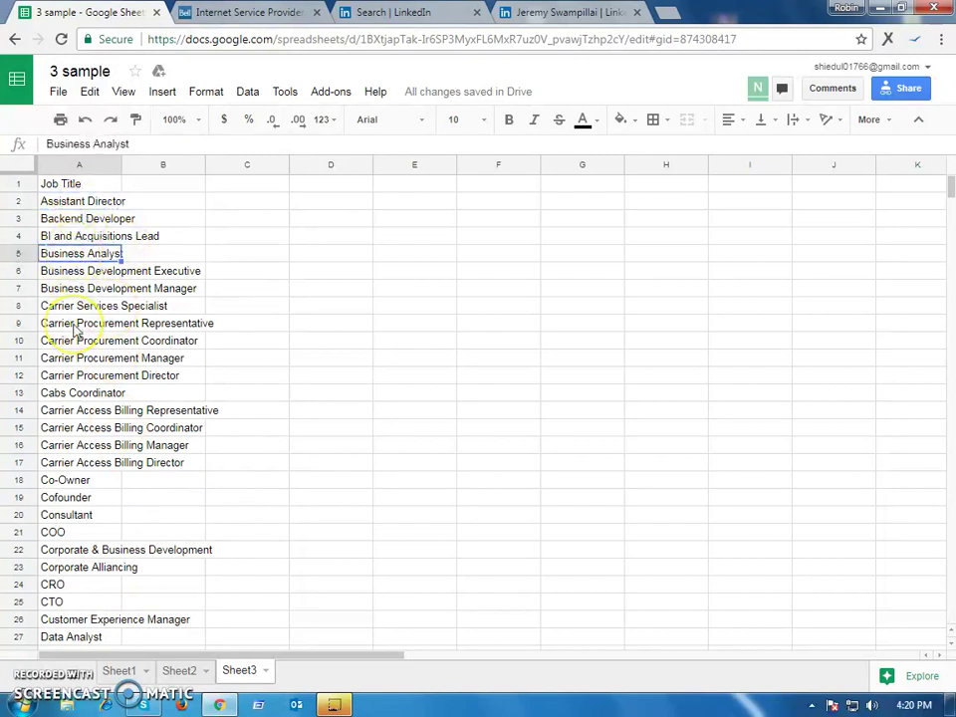
Point out the Co-Owner, CTO and Data Scientist titles, then go to Sheet1
{"action": "scroll", "coordinate": [76, 332], "scroll_direction": "down", "scroll_amount": 3}
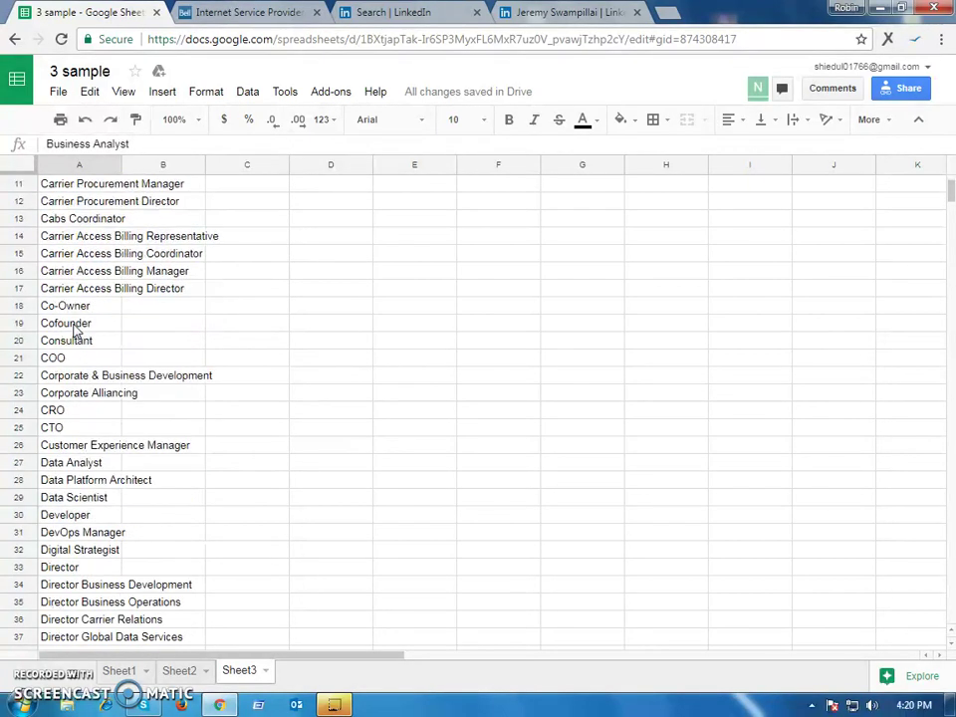
{"action": "left_click", "coordinate": [78, 311]}
{"action": "key", "text": "Down"}
{"action": "key", "text": "Down"}
{"action": "key", "text": "Down"}
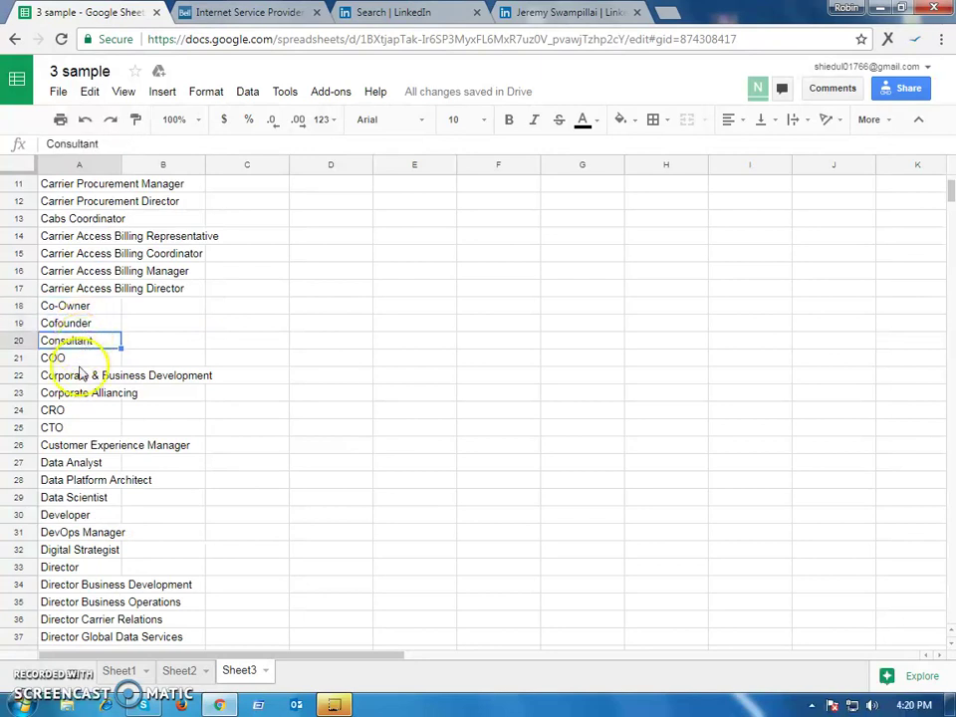
{"action": "left_click", "coordinate": [76, 427]}
{"action": "scroll", "coordinate": [75, 438], "scroll_direction": "down", "scroll_amount": 4}
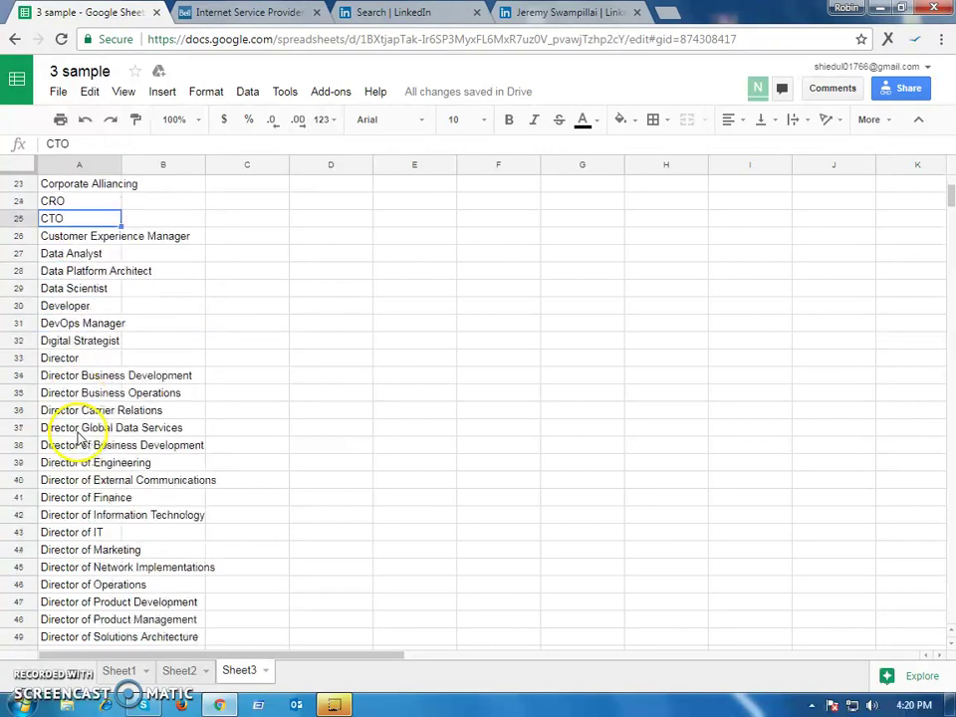
{"action": "left_click", "coordinate": [67, 292]}
{"action": "scroll", "coordinate": [115, 473], "scroll_direction": "down", "scroll_amount": 11}
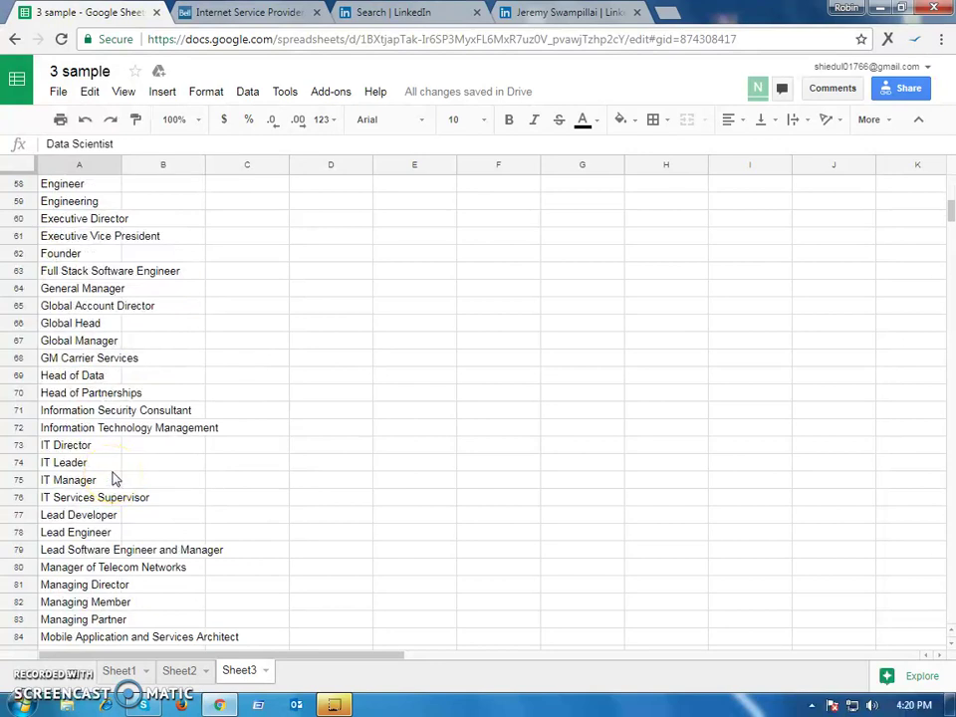
{"action": "left_click", "coordinate": [120, 670]}
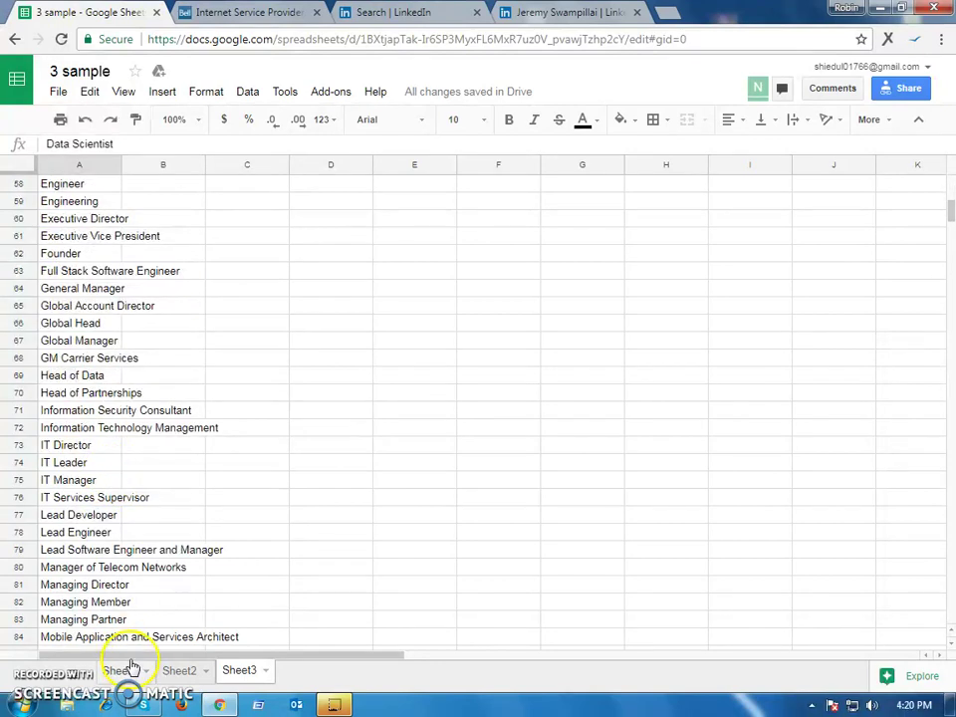
Review Sheet1's contact columns, including the empty Phone, Website and Linkedin cells
{"action": "left_click", "coordinate": [375, 303]}
{"action": "left_click", "coordinate": [230, 271]}
{"action": "left_click", "coordinate": [395, 288]}
{"action": "left_click", "coordinate": [141, 317]}
{"action": "left_click", "coordinate": [169, 271]}
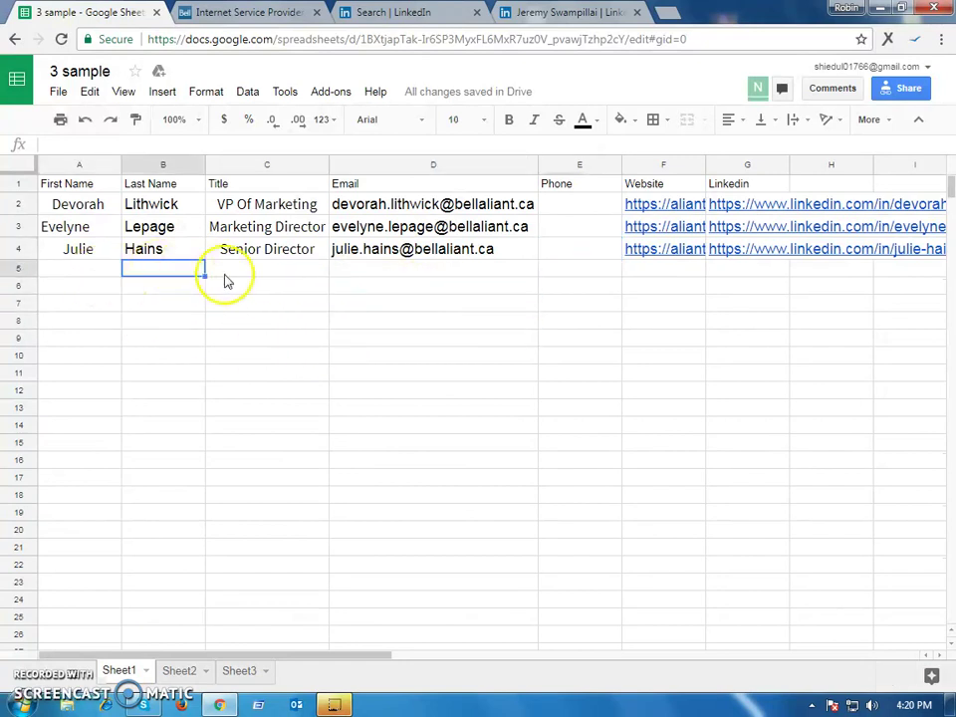
{"action": "left_click", "coordinate": [227, 273]}
{"action": "left_click", "coordinate": [549, 271]}
{"action": "left_click", "coordinate": [657, 273]}
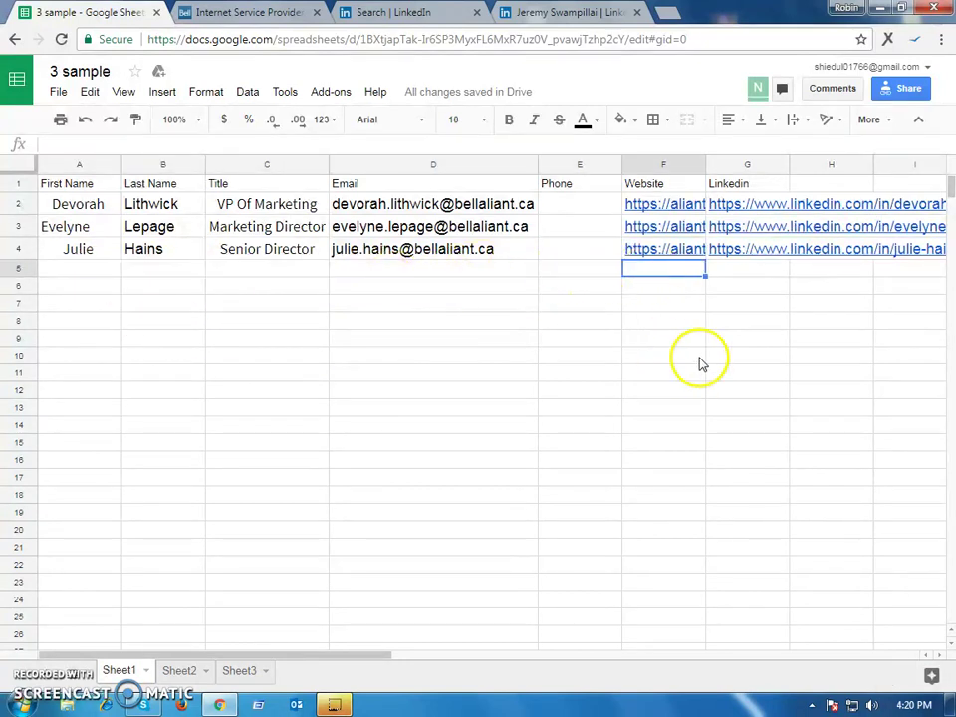
{"action": "left_click", "coordinate": [753, 275]}
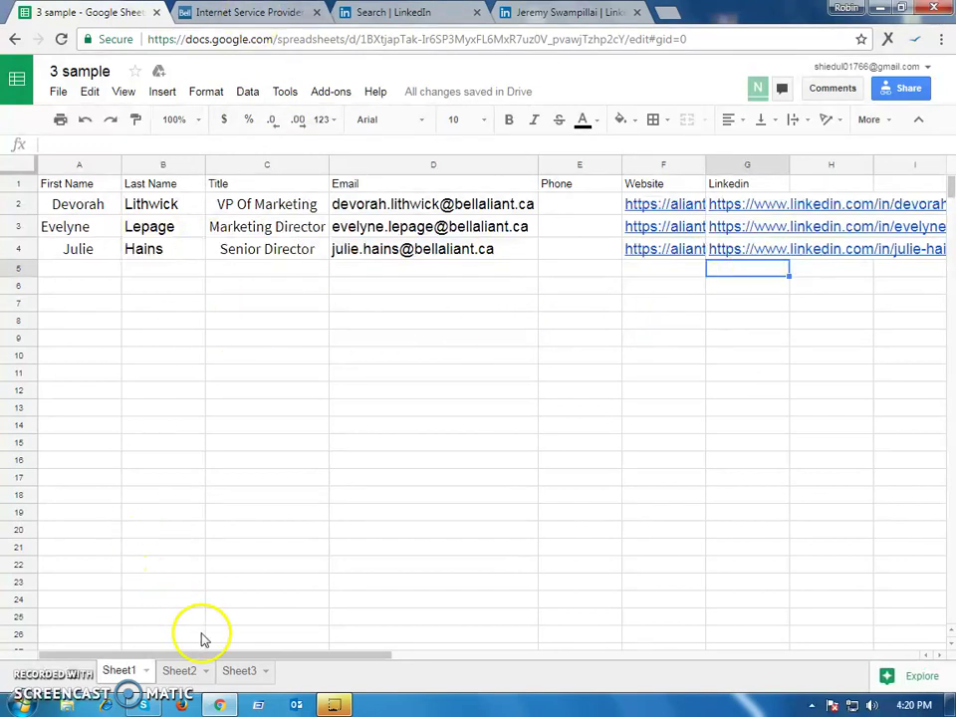
Open Bell Aliant's domain bellaliant.ca from Sheet2 in a new browser tab
{"action": "left_click", "coordinate": [181, 672]}
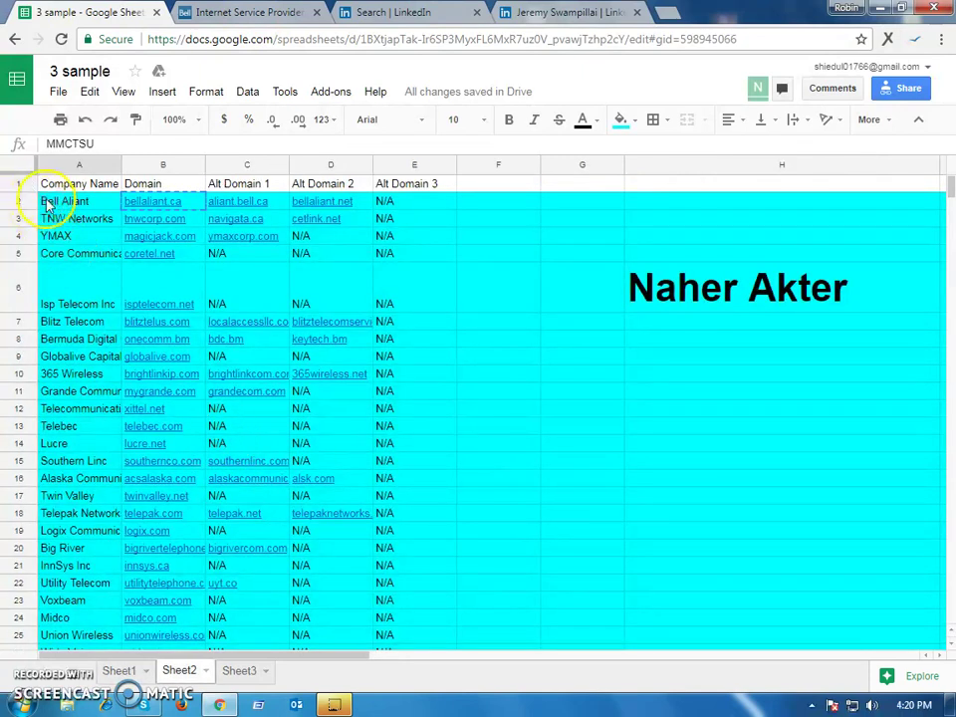
{"action": "left_click", "coordinate": [156, 208]}
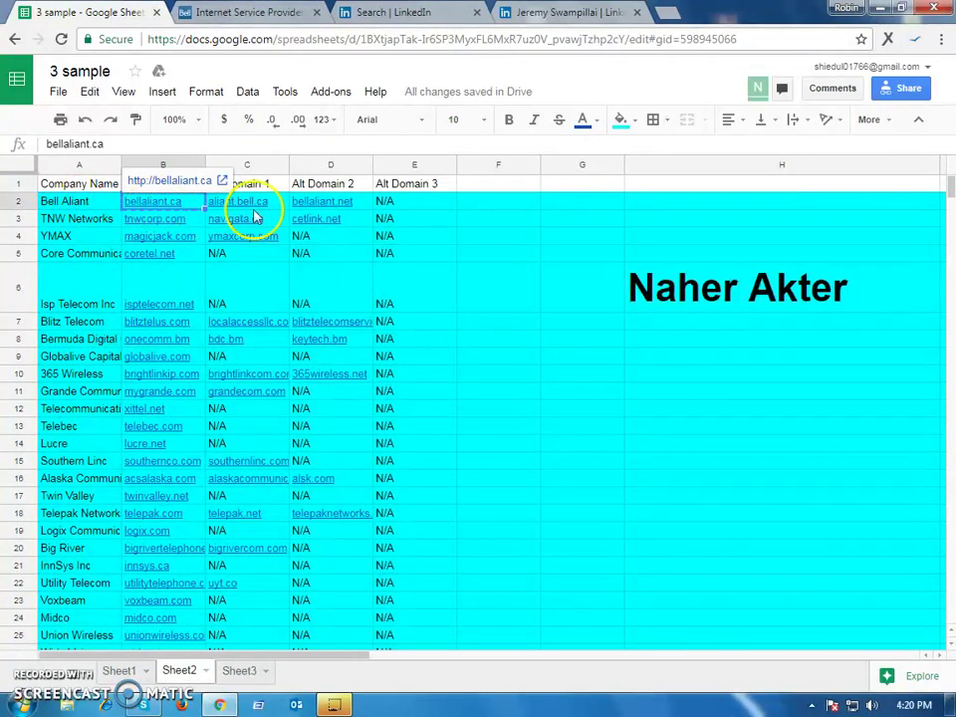
{"action": "left_click", "coordinate": [669, 13]}
{"action": "type", "text": "bellaliant.ca"}
{"action": "key", "text": "Return"}
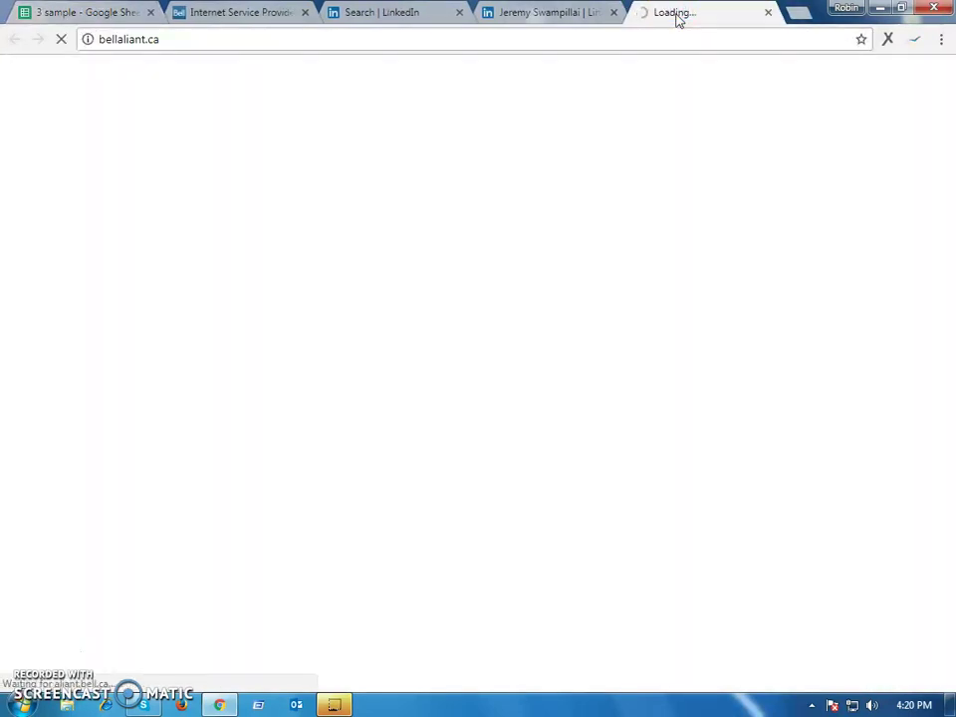
Save English and Nova Scotia as the Bell Aliant site preferences
{"action": "left_click", "coordinate": [619, 169]}
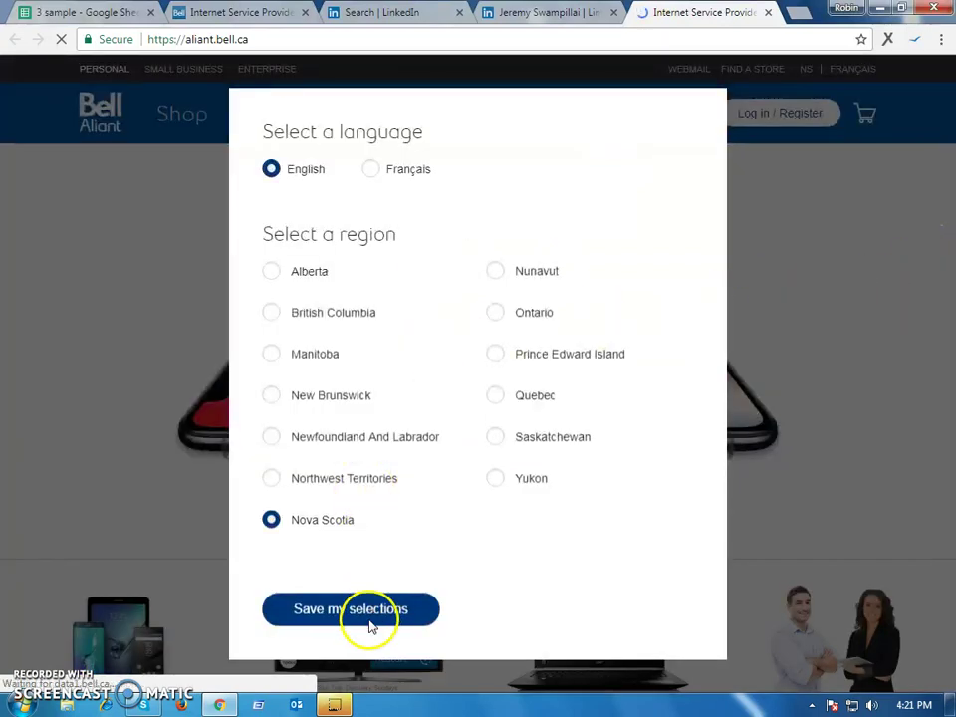
{"action": "left_click", "coordinate": [863, 299]}
{"action": "left_click", "coordinate": [736, 366]}
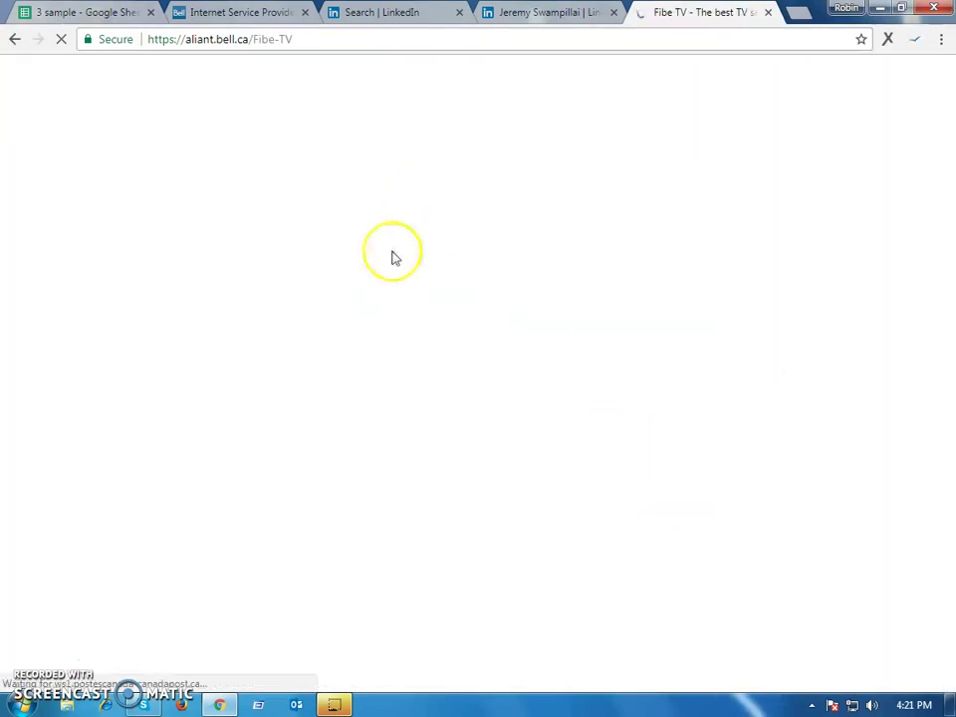
Scroll to the site footer and open Bell's LinkedIn company page
{"action": "left_click", "coordinate": [242, 39]}
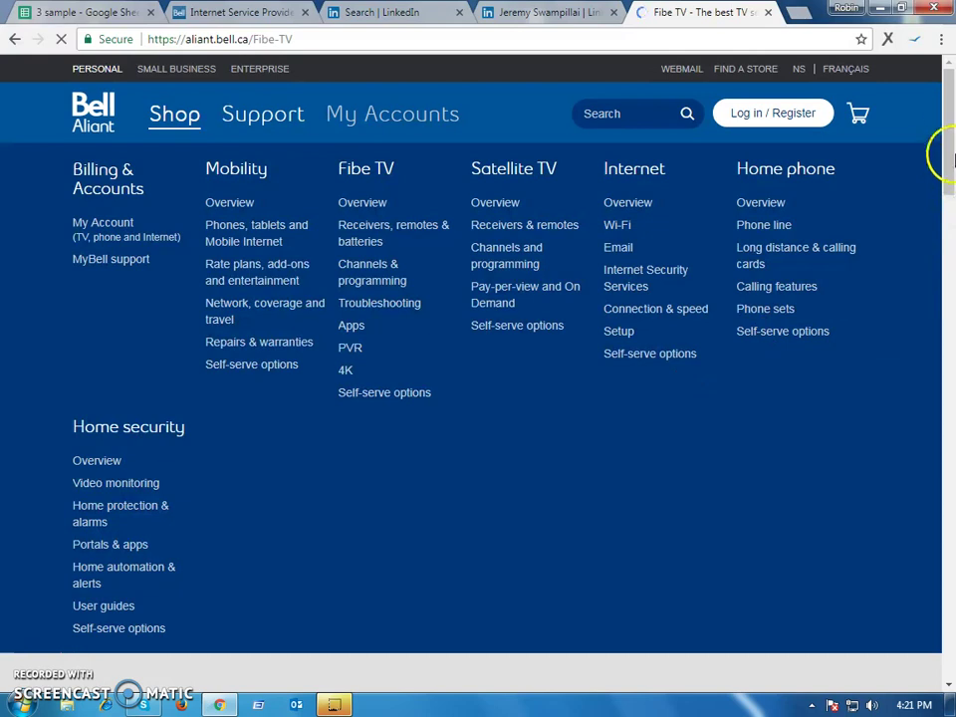
{"action": "left_click_drag", "start_coordinate": [948, 148], "coordinate": [949, 219]}
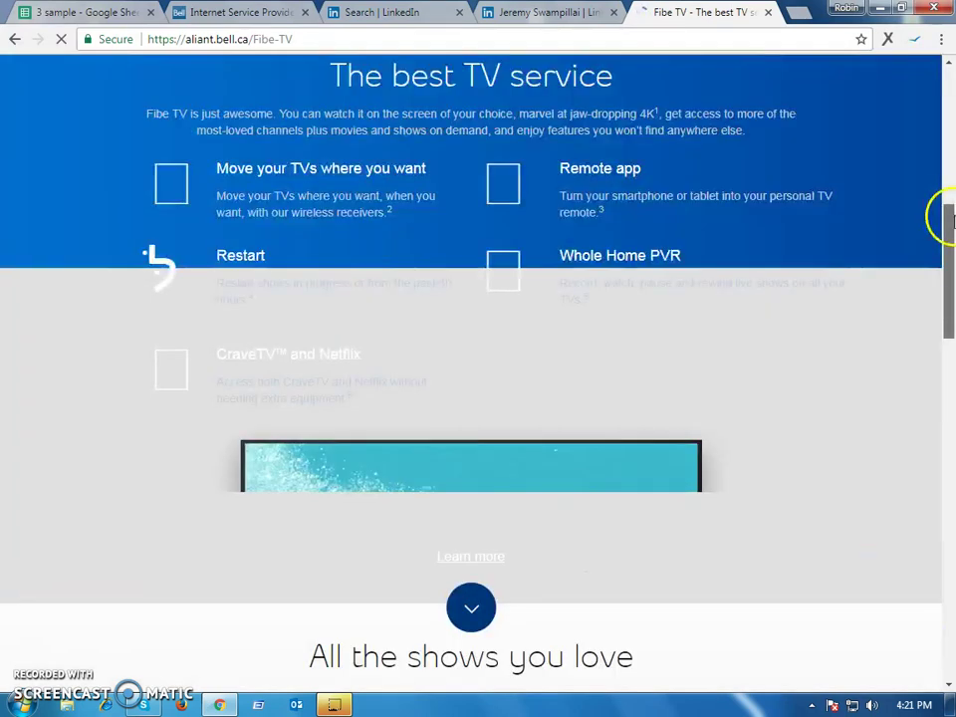
{"action": "left_click_drag", "start_coordinate": [949, 326], "coordinate": [914, 558]}
{"action": "scroll", "coordinate": [258, 205], "scroll_direction": "down", "scroll_amount": 1}
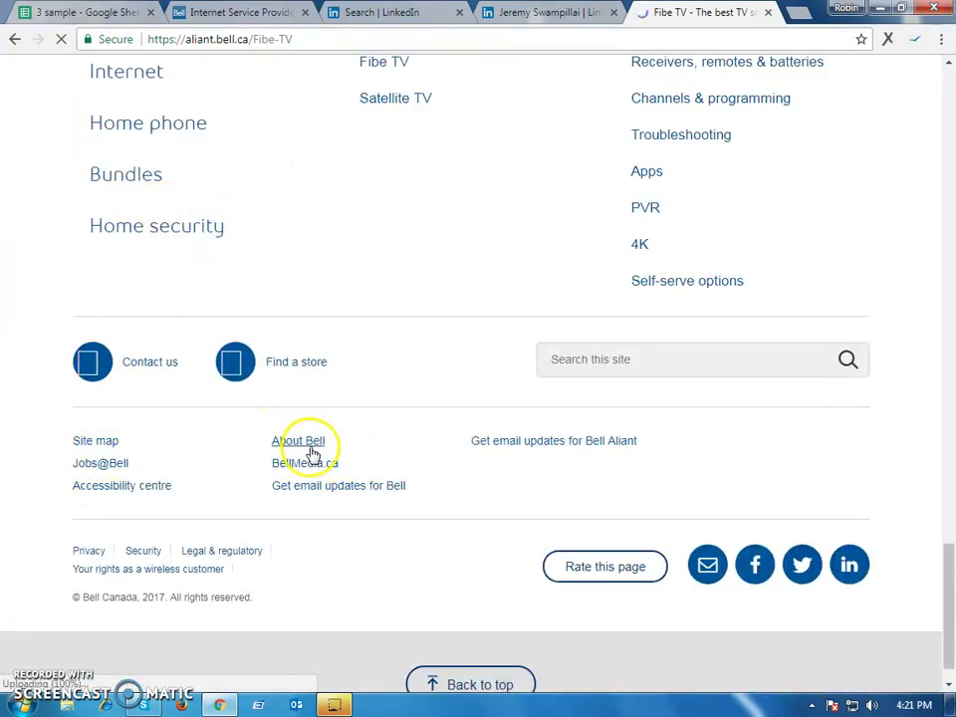
{"action": "left_click", "coordinate": [849, 568]}
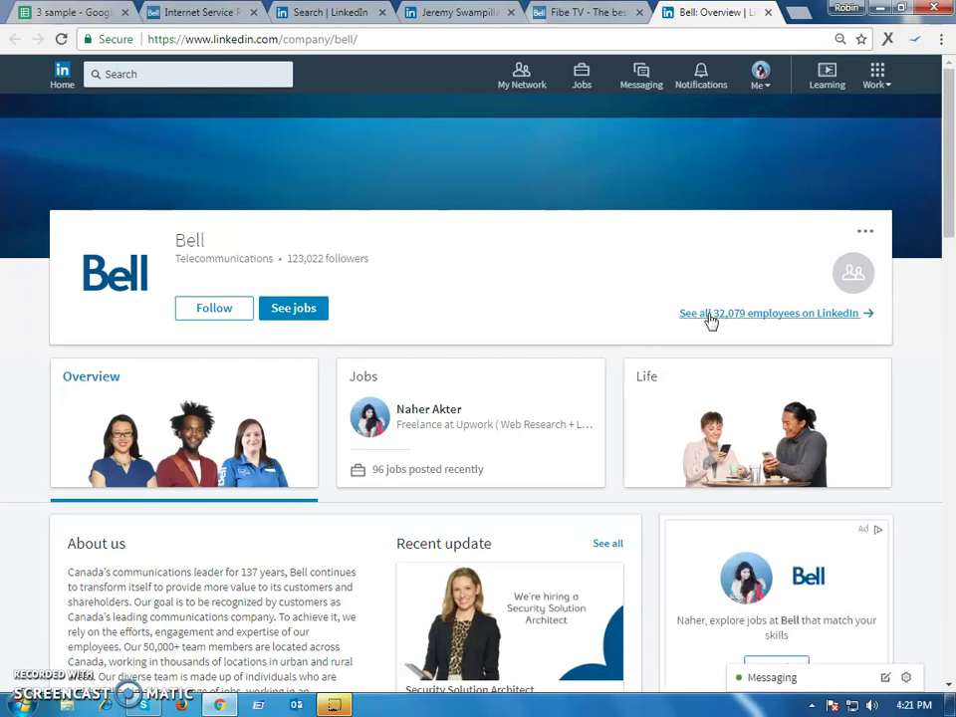
List all 32,079 of Bell's employees on LinkedIn
{"action": "left_click", "coordinate": [711, 320]}
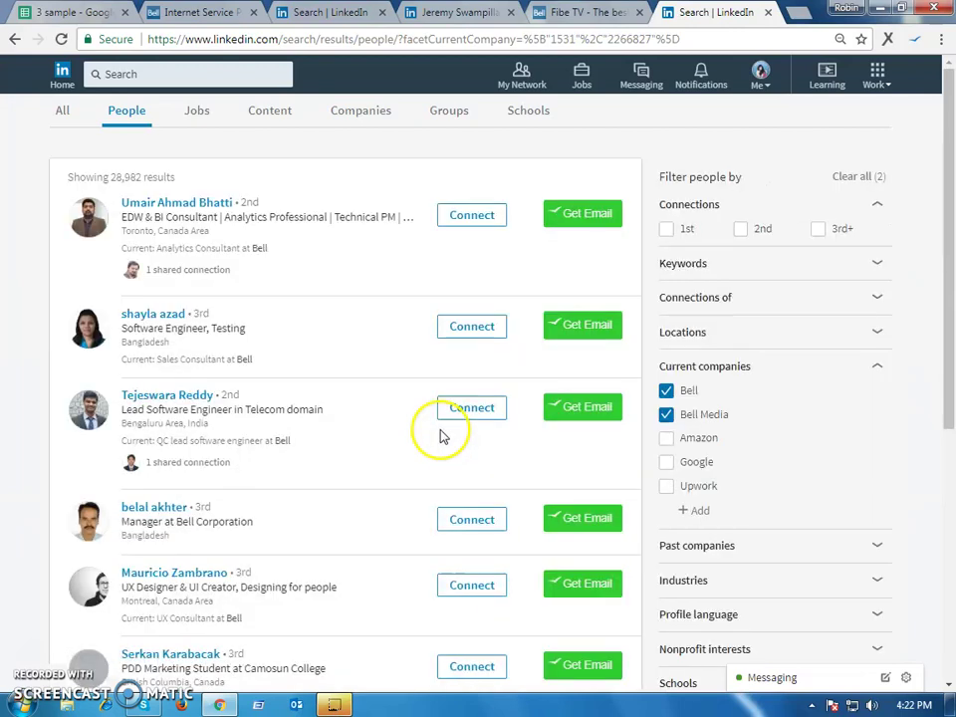
Filter the people search to current company Bell and location Canada
{"action": "scroll", "coordinate": [558, 316], "scroll_direction": "down", "scroll_amount": 1}
{"action": "scroll", "coordinate": [556, 325], "scroll_direction": "down", "scroll_amount": 3}
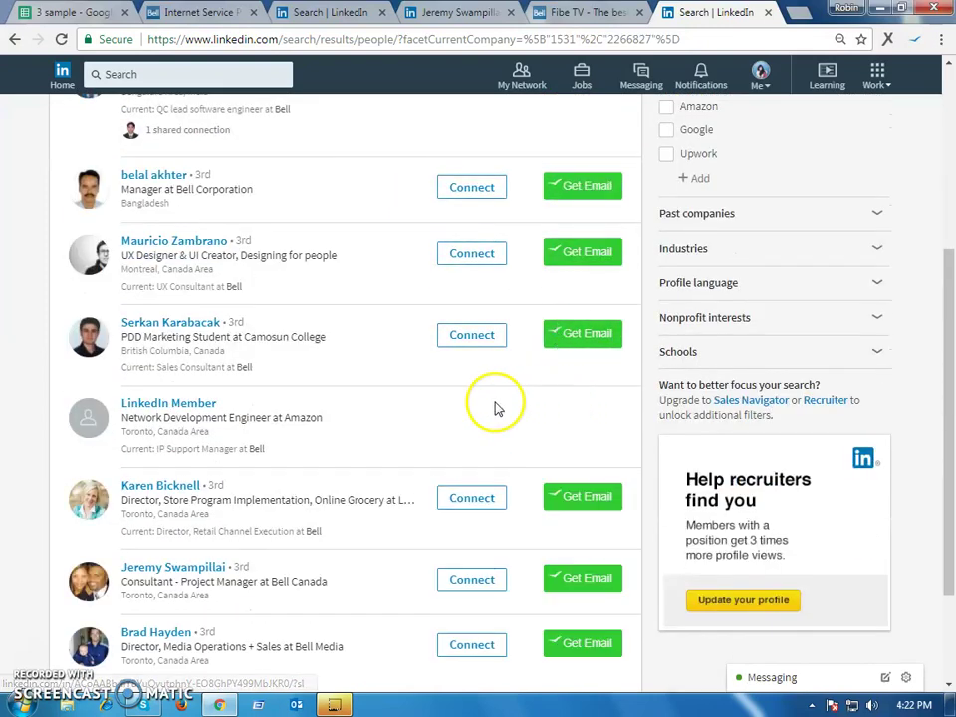
{"action": "scroll", "coordinate": [458, 394], "scroll_direction": "up", "scroll_amount": 3}
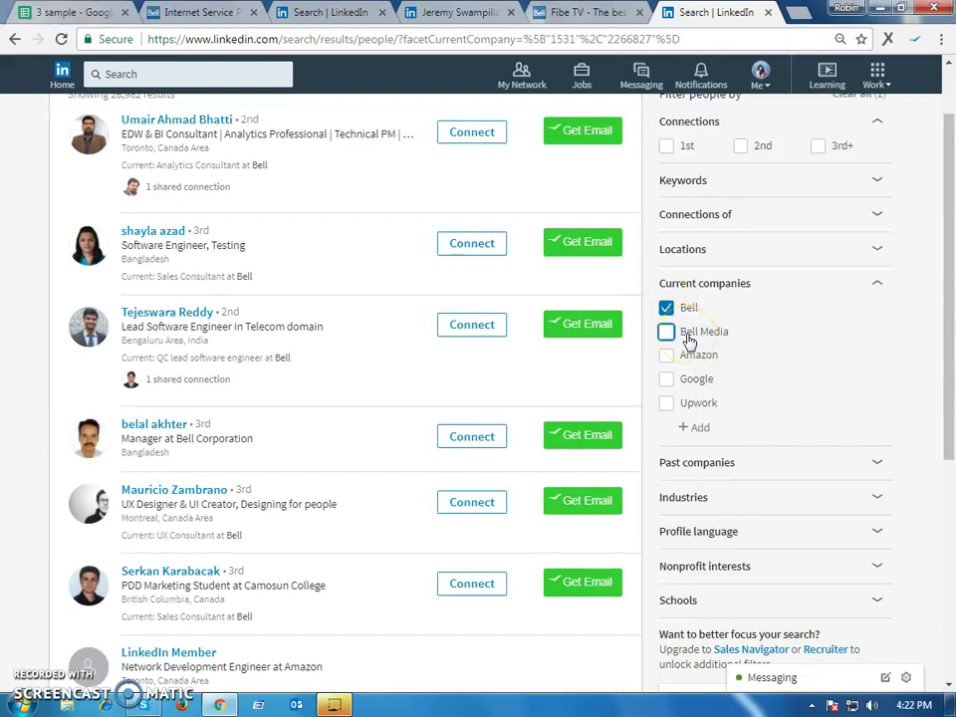
{"action": "left_click", "coordinate": [689, 390]}
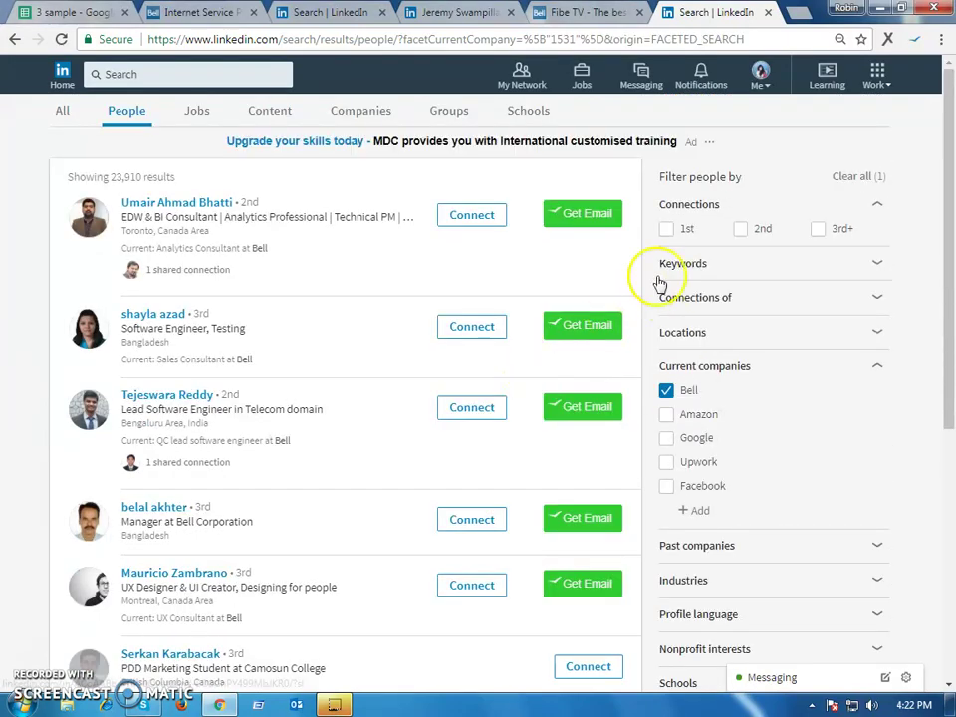
{"action": "left_click", "coordinate": [697, 335]}
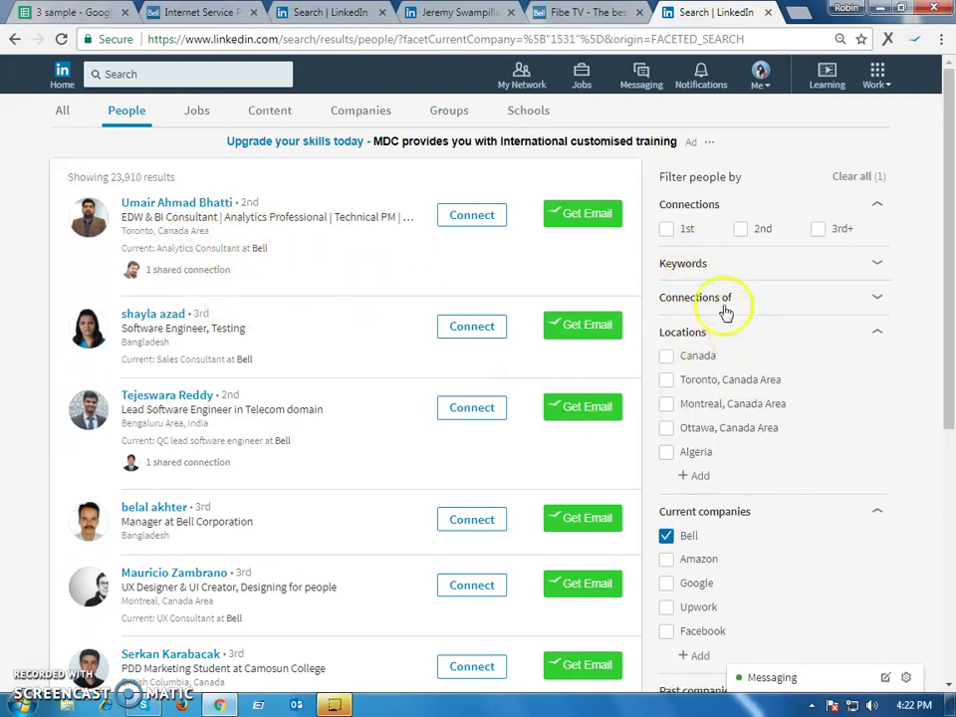
{"action": "left_click", "coordinate": [691, 361]}
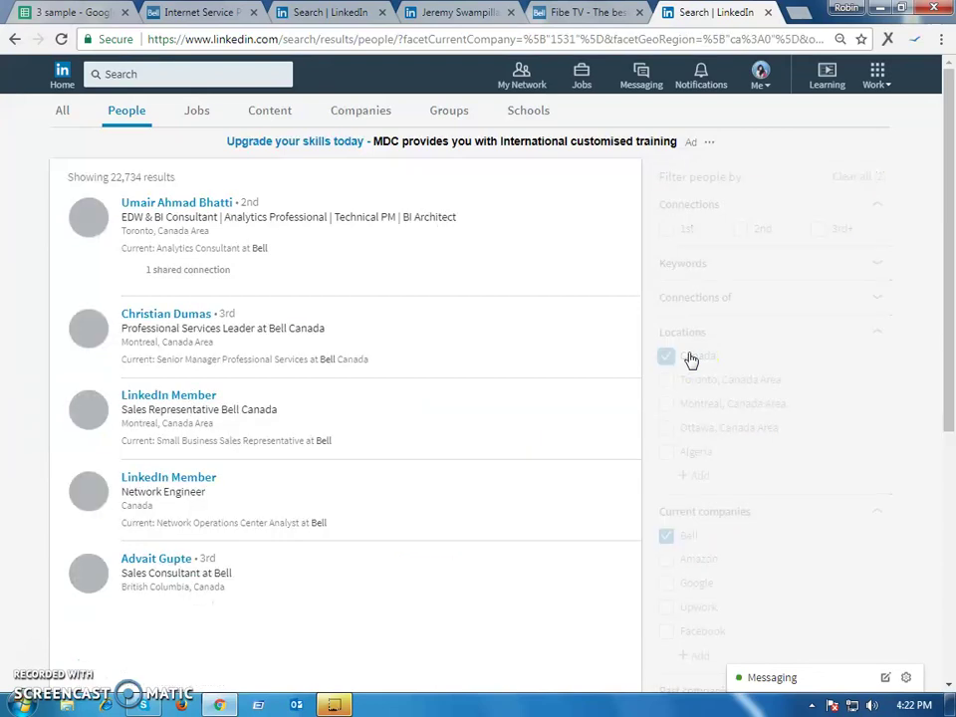
Close the duplicate search tab and open the Bell Canada consultant's profile in a new tab
{"action": "scroll", "coordinate": [437, 433], "scroll_direction": "down", "scroll_amount": 2}
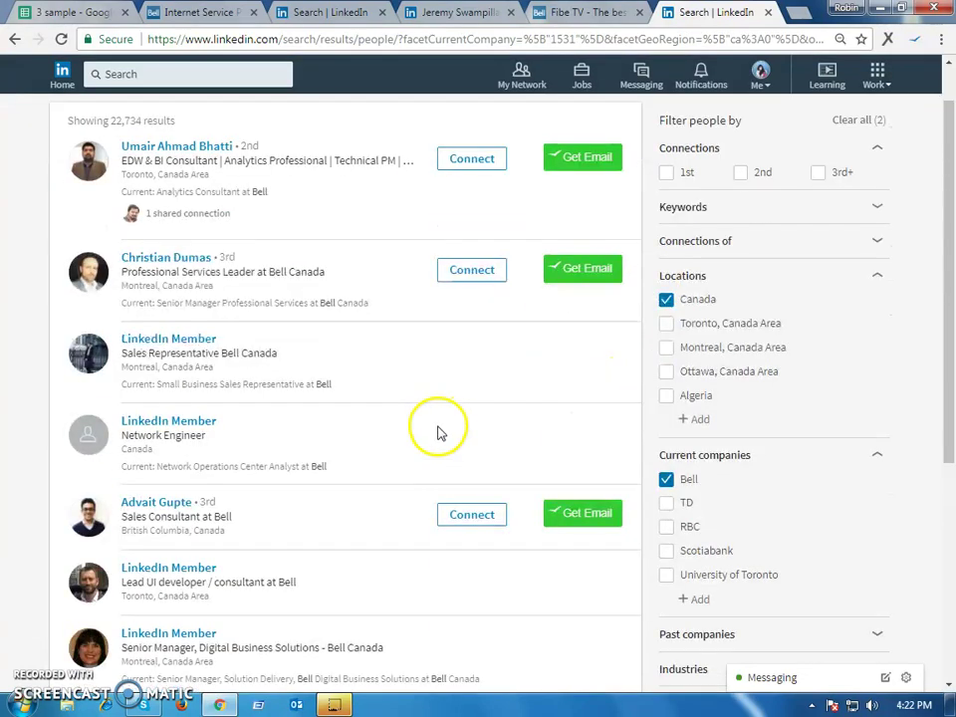
{"action": "scroll", "coordinate": [742, 90], "scroll_direction": "down", "scroll_amount": 3}
{"action": "left_click", "coordinate": [768, 12]}
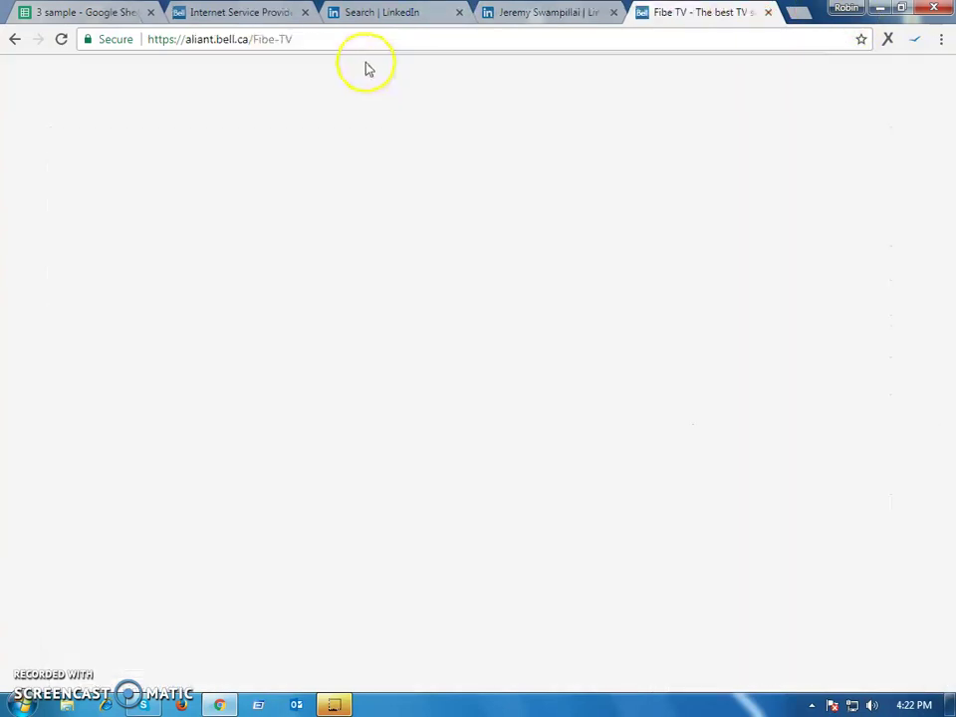
{"action": "left_click", "coordinate": [369, 14]}
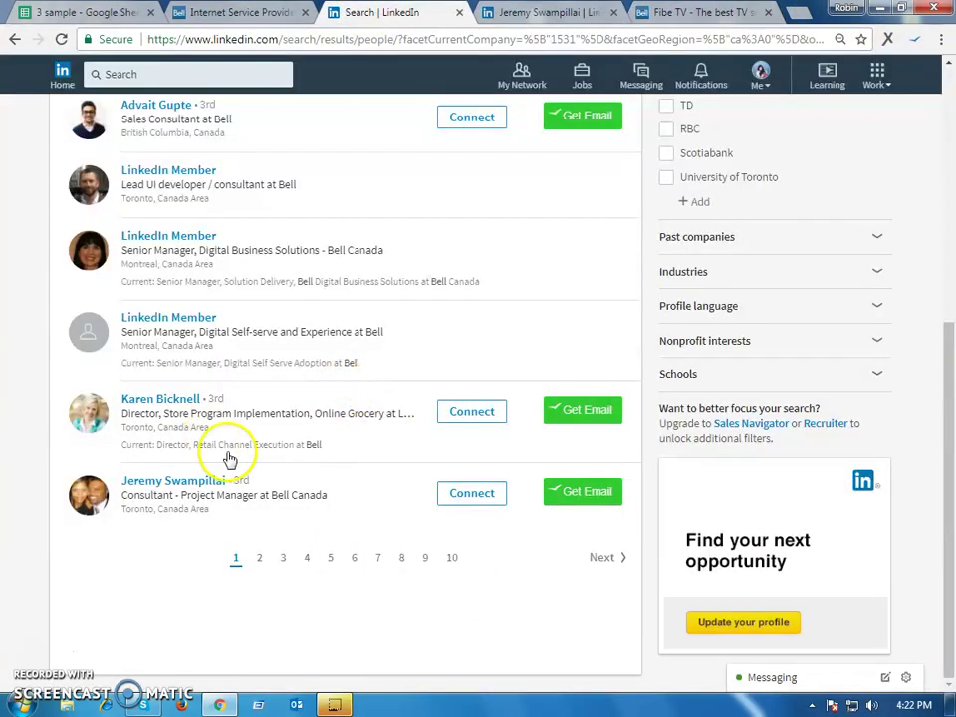
{"action": "scroll", "coordinate": [245, 434], "scroll_direction": "up", "scroll_amount": 4}
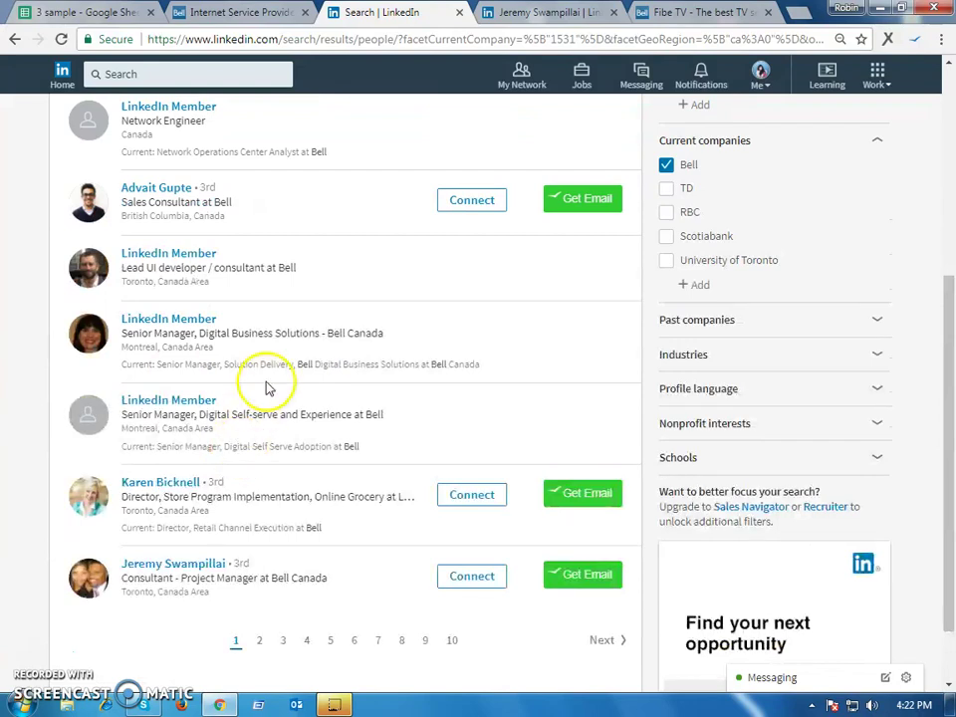
{"action": "scroll", "coordinate": [265, 386], "scroll_direction": "up", "scroll_amount": 1}
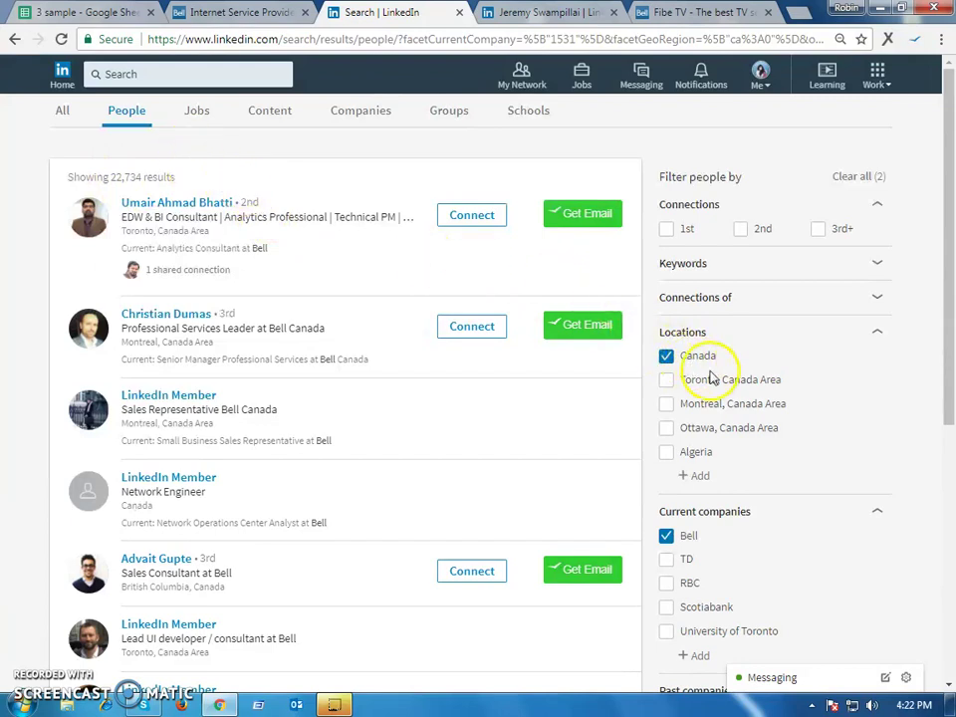
{"action": "scroll", "coordinate": [335, 385], "scroll_direction": "down", "scroll_amount": 5}
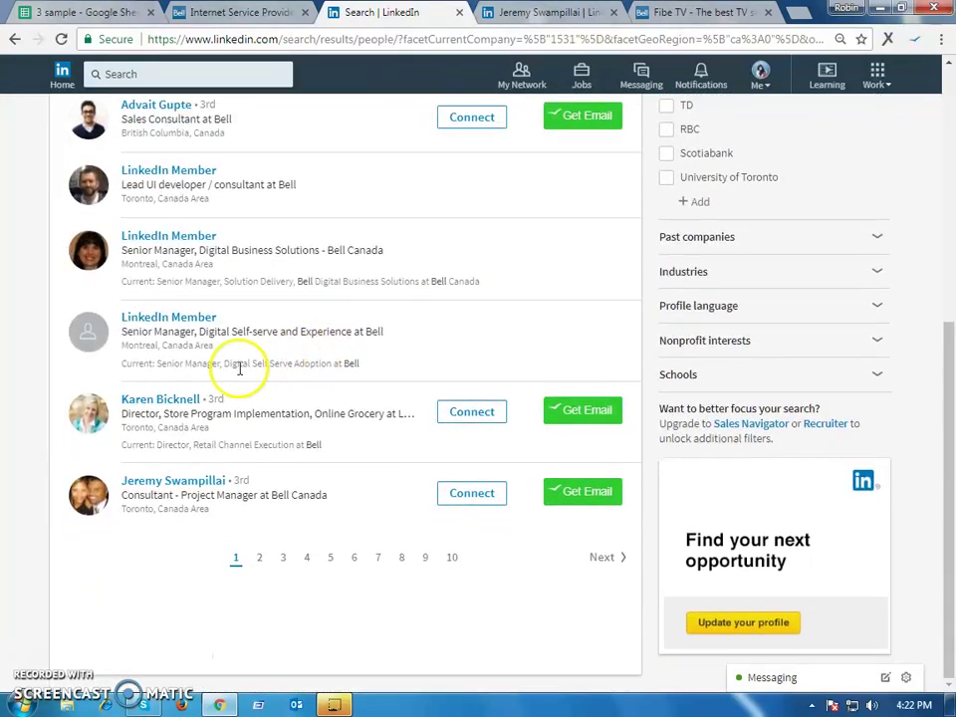
{"action": "scroll", "coordinate": [179, 239], "scroll_direction": "up", "scroll_amount": 5}
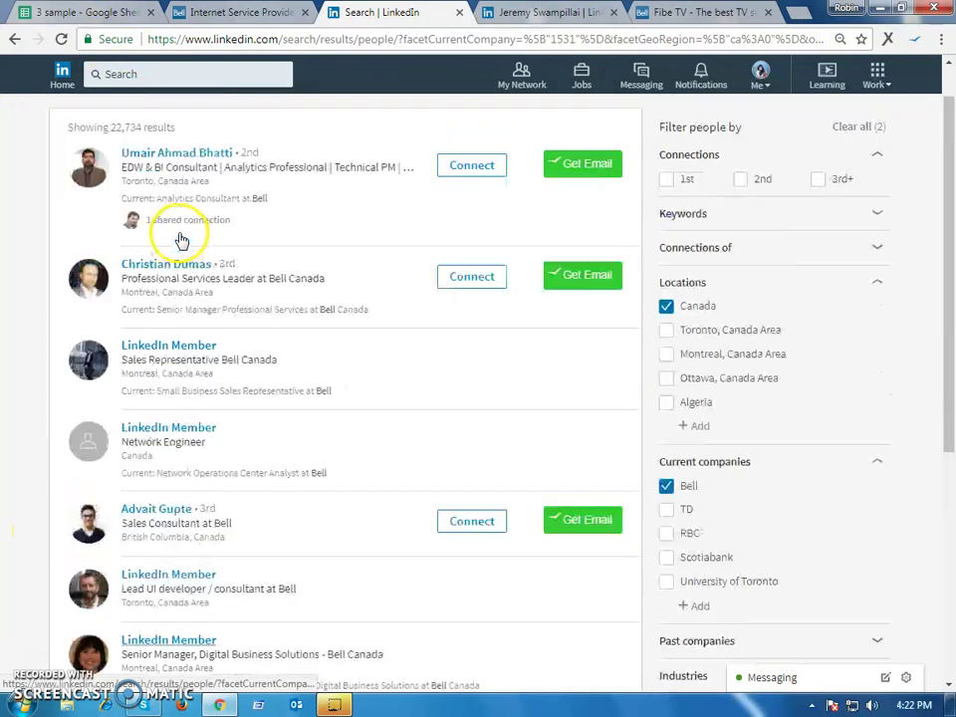
{"action": "scroll", "coordinate": [179, 245], "scroll_direction": "down", "scroll_amount": 5}
{"action": "right_click", "coordinate": [167, 483]}
{"action": "left_click", "coordinate": [199, 493]}
Open hunter.io in a new tab alongside the consultant's LinkedIn profile
{"action": "left_click", "coordinate": [438, 12]}
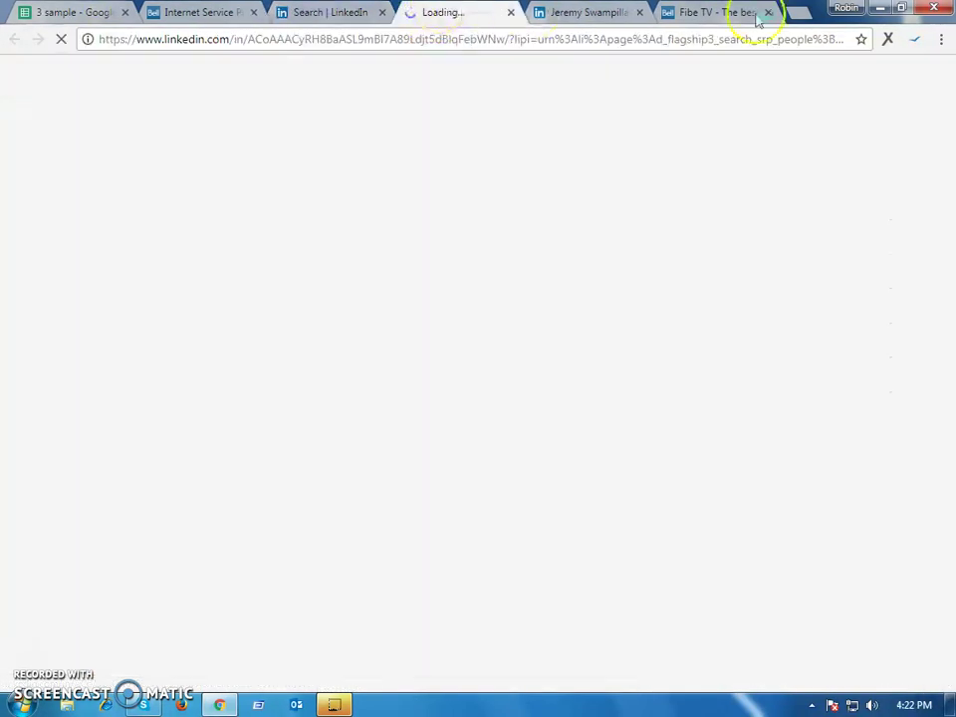
{"action": "left_click", "coordinate": [803, 14]}
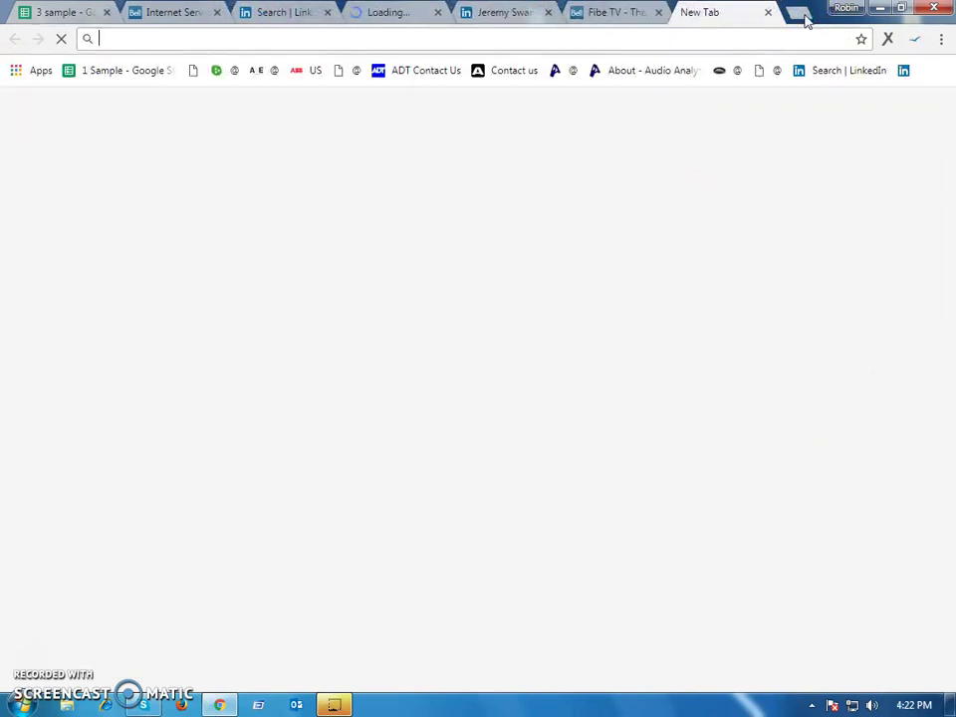
{"action": "type", "text": "hunter.io"}
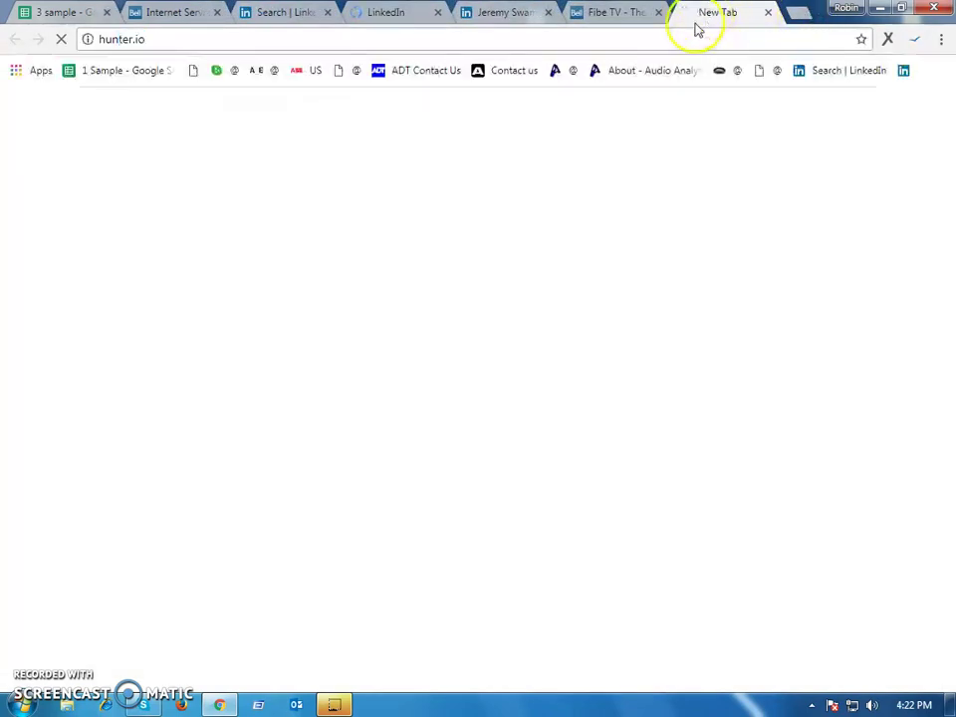
{"action": "left_click", "coordinate": [379, 14]}
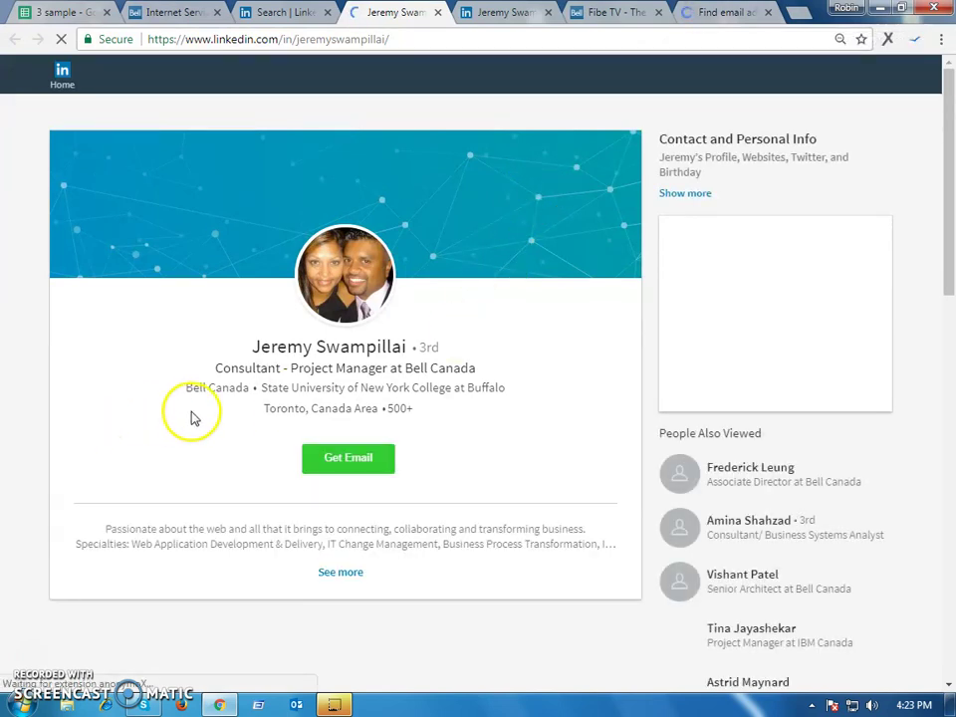
Bring up the Saleslift Get Email panel prefilled with the consultant's name and title
{"action": "left_click_drag", "start_coordinate": [221, 389], "coordinate": [78, 405]}
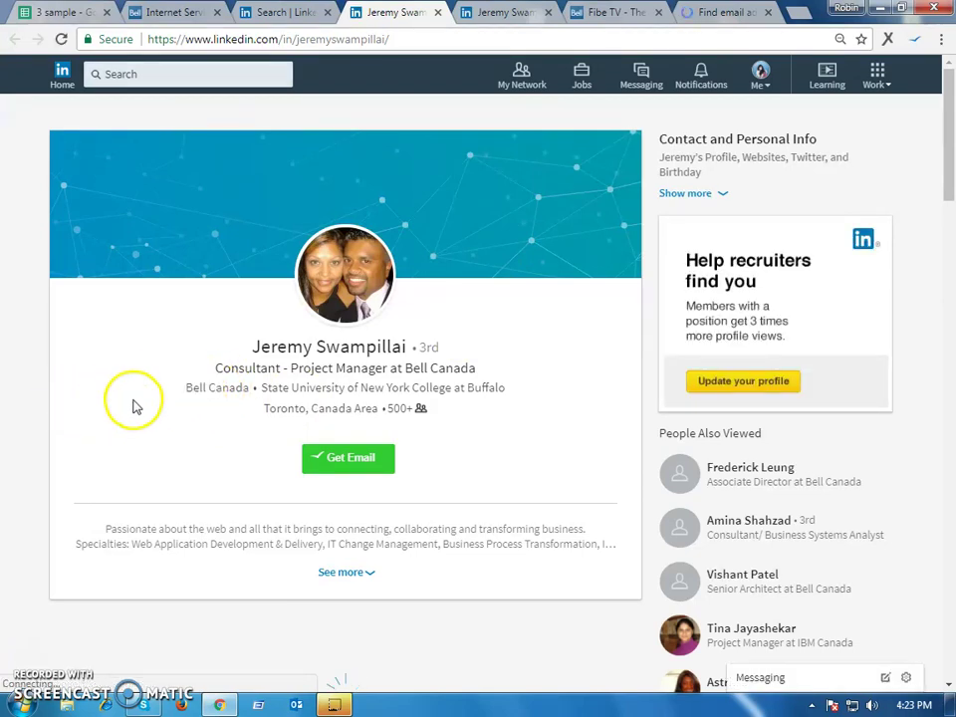
{"action": "left_click", "coordinate": [344, 458]}
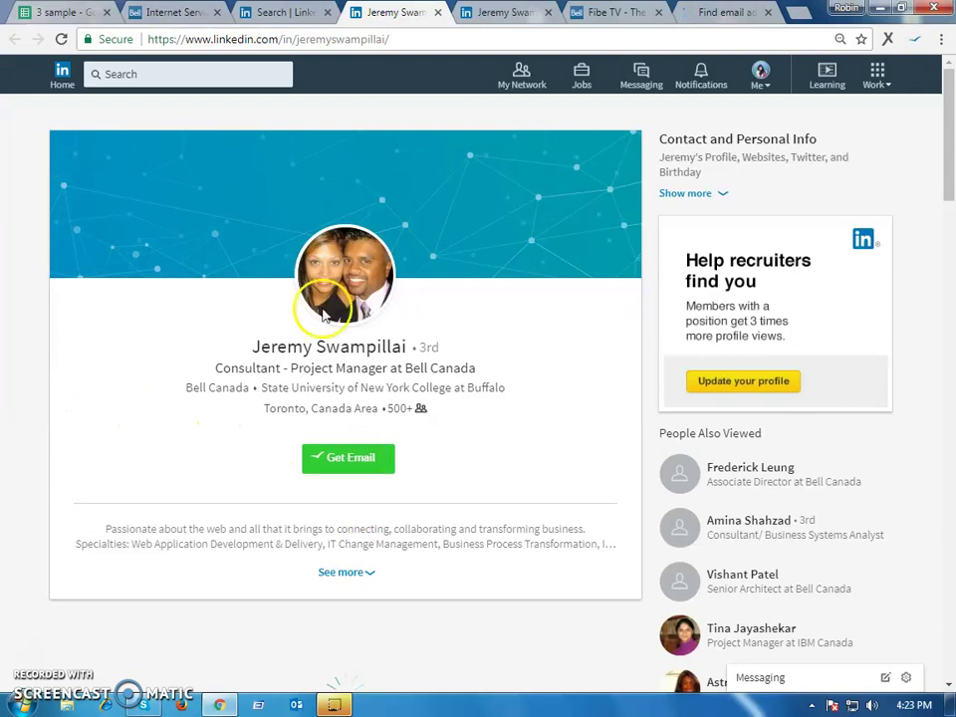
{"action": "left_click", "coordinate": [343, 463]}
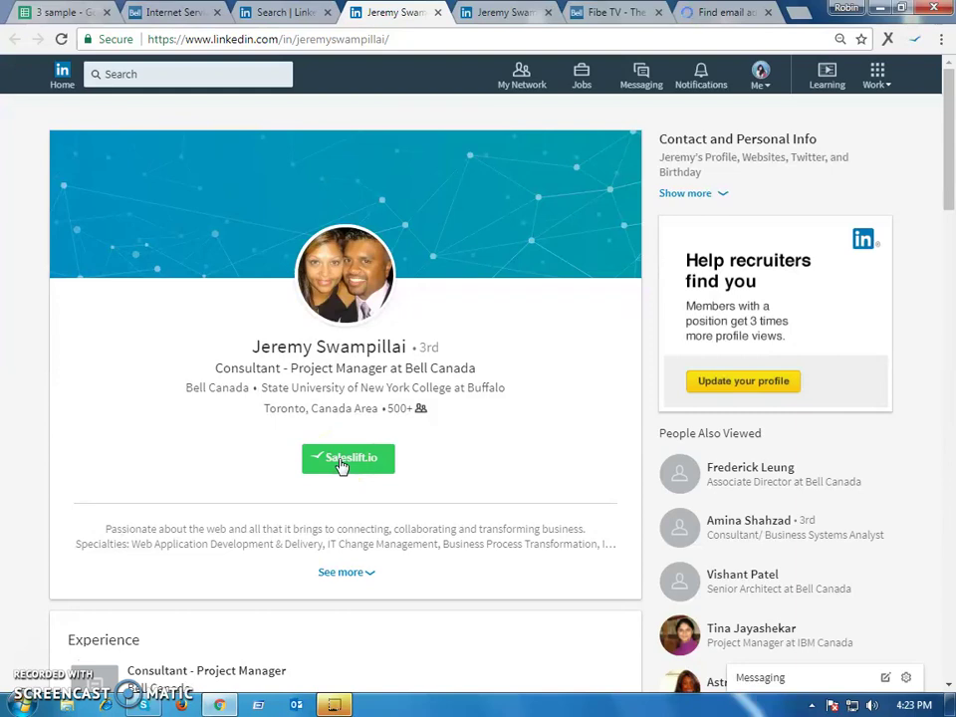
{"action": "left_click", "coordinate": [390, 436]}
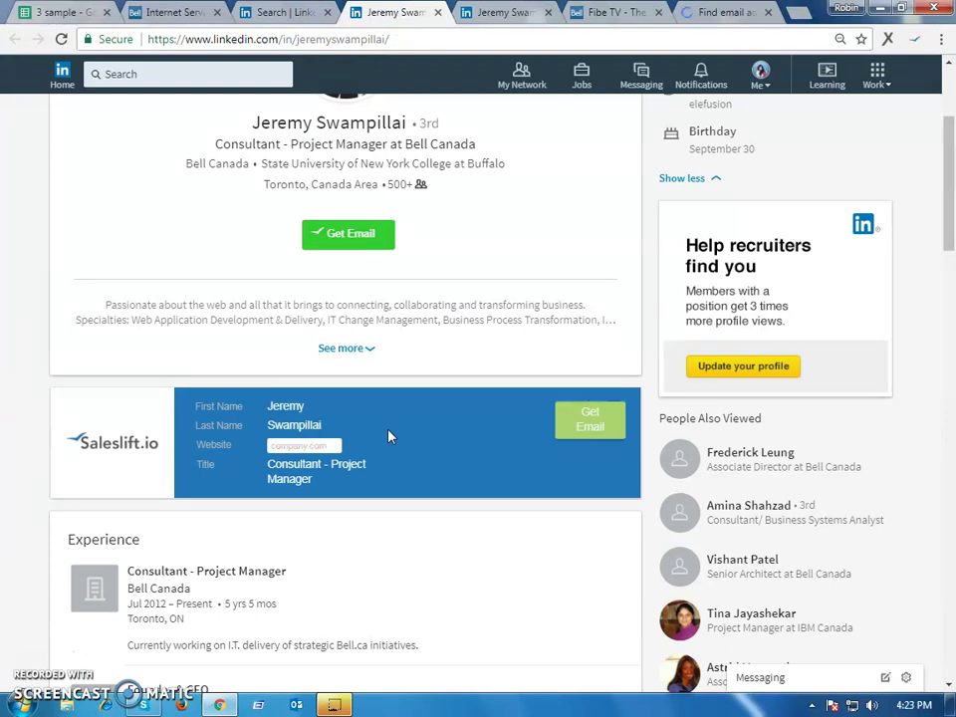
{"action": "left_click", "coordinate": [167, 14]}
Search Hunter for bellaliant.ca and scroll its 156 results showing the {first}.{last} pattern
{"action": "key", "text": "ctrl+shift+Tab"}
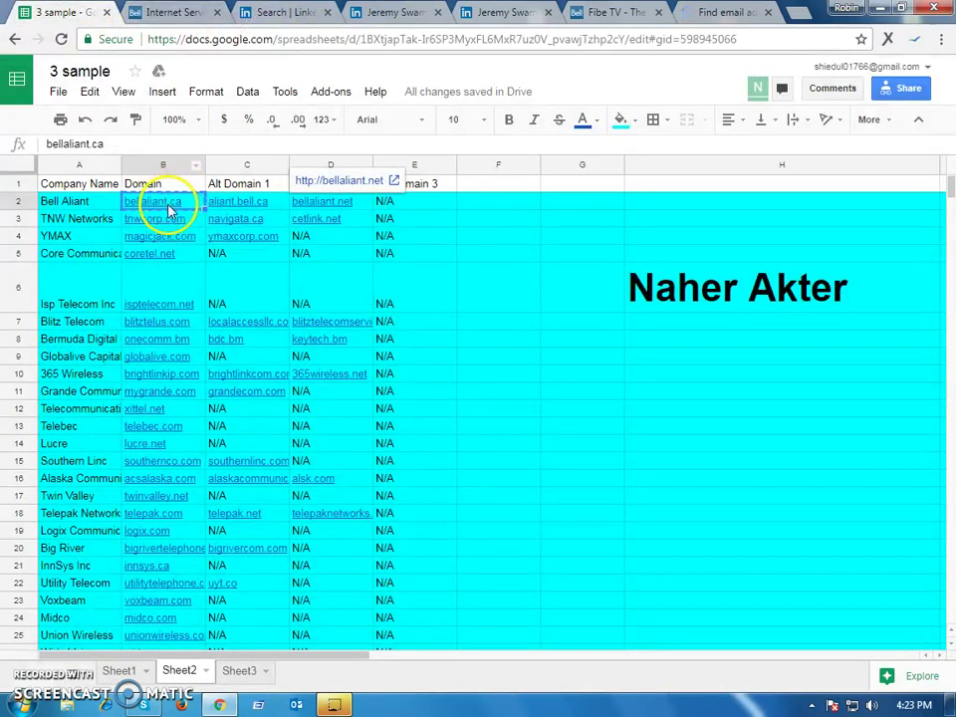
{"action": "left_click", "coordinate": [715, 14]}
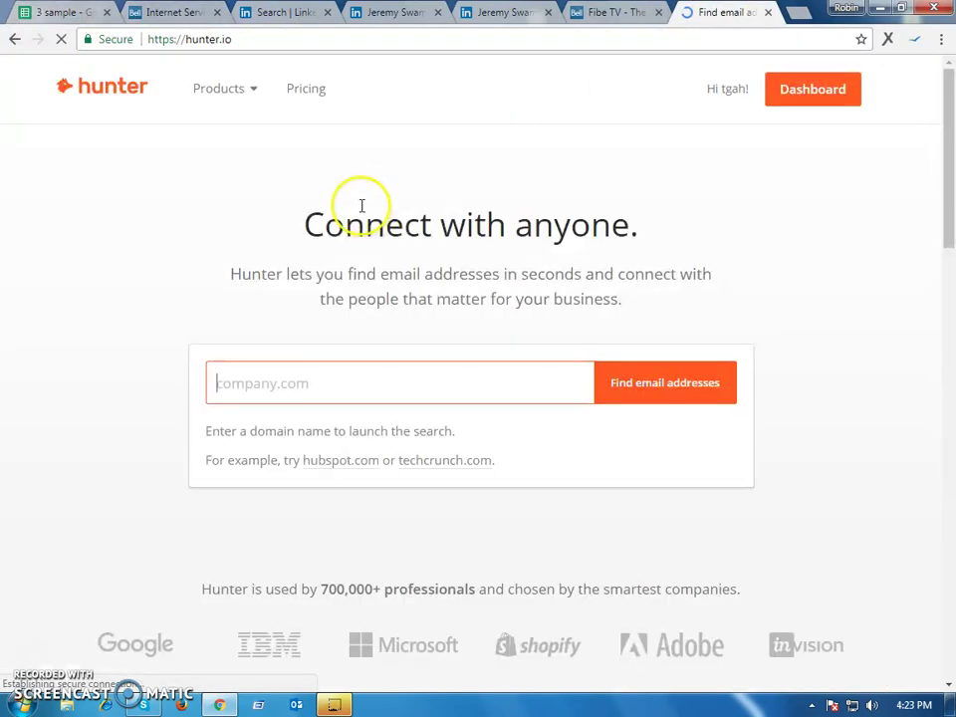
{"action": "type", "text": "bellaliant.ca"}
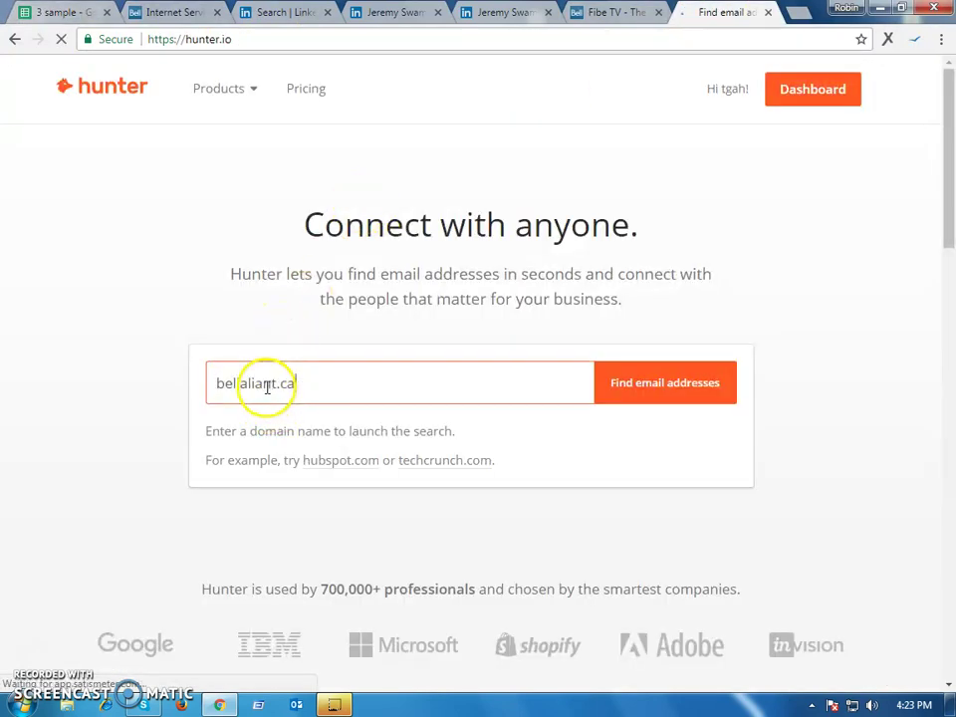
{"action": "key", "text": "Return"}
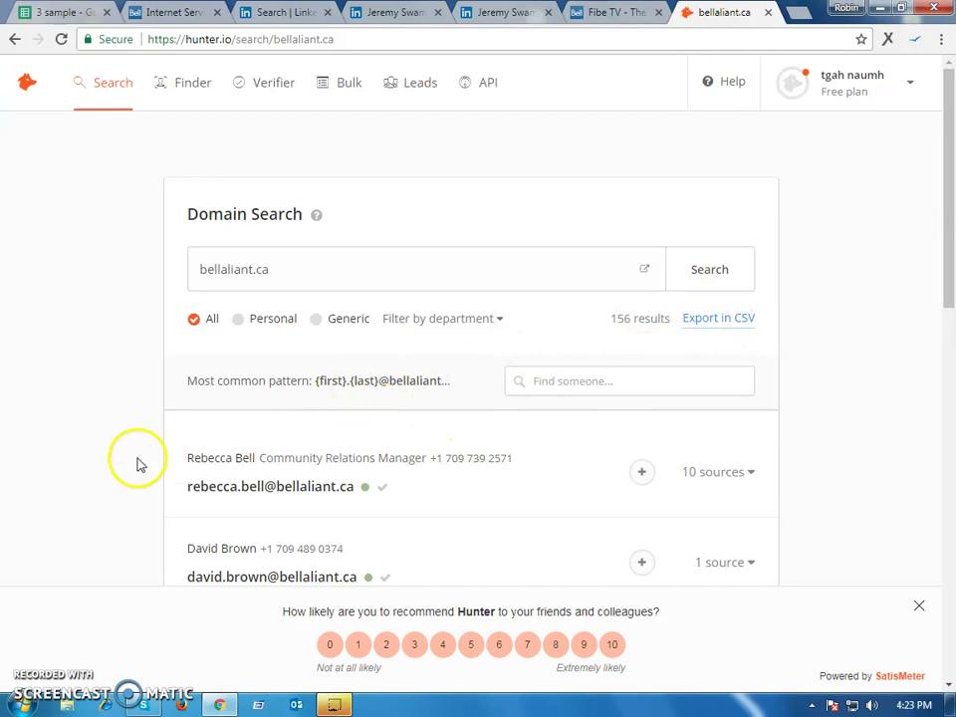
{"action": "scroll", "coordinate": [806, 394], "scroll_direction": "down", "scroll_amount": 2}
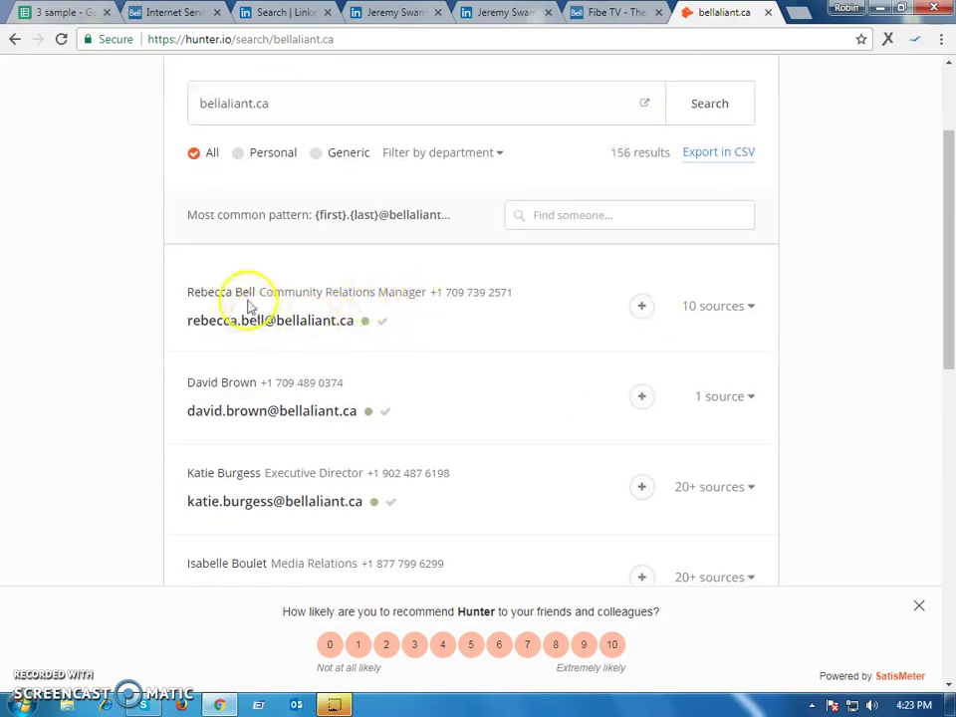
{"action": "scroll", "coordinate": [339, 413], "scroll_direction": "down", "scroll_amount": 1}
{"action": "scroll", "coordinate": [299, 409], "scroll_direction": "down", "scroll_amount": 3}
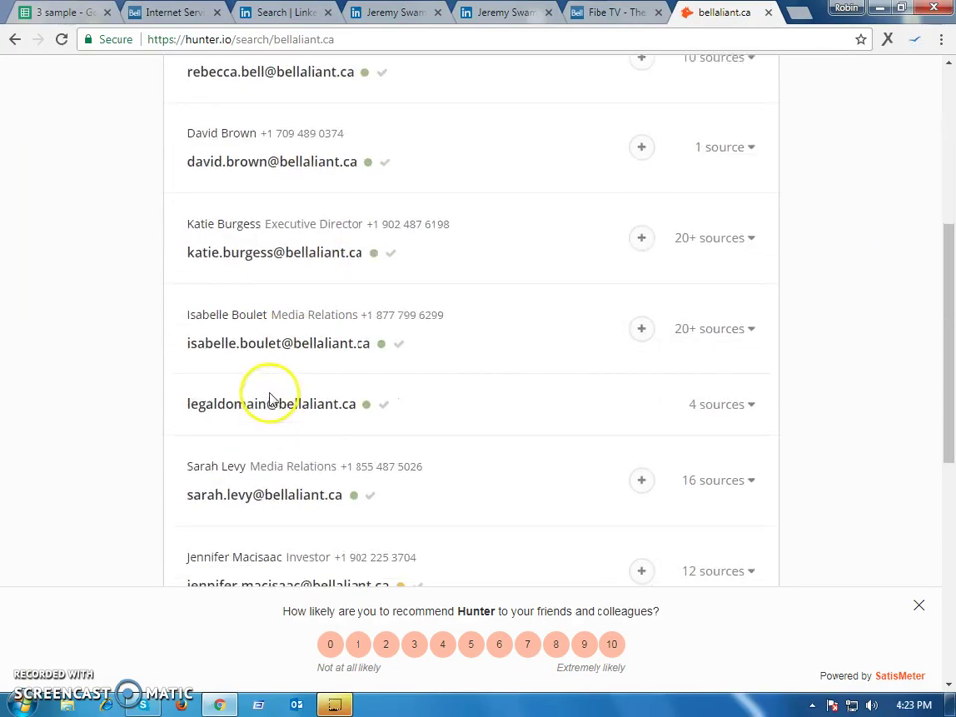
{"action": "scroll", "coordinate": [299, 463], "scroll_direction": "down", "scroll_amount": 2}
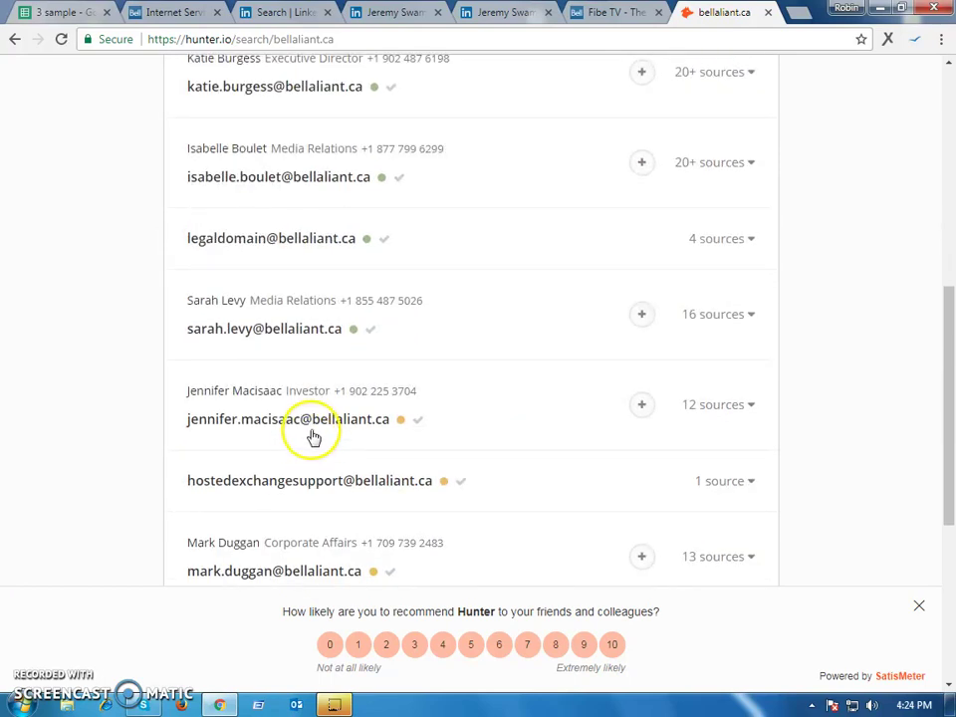
{"action": "scroll", "coordinate": [367, 378], "scroll_direction": "down", "scroll_amount": 4}
{"action": "scroll", "coordinate": [384, 329], "scroll_direction": "up", "scroll_amount": 9}
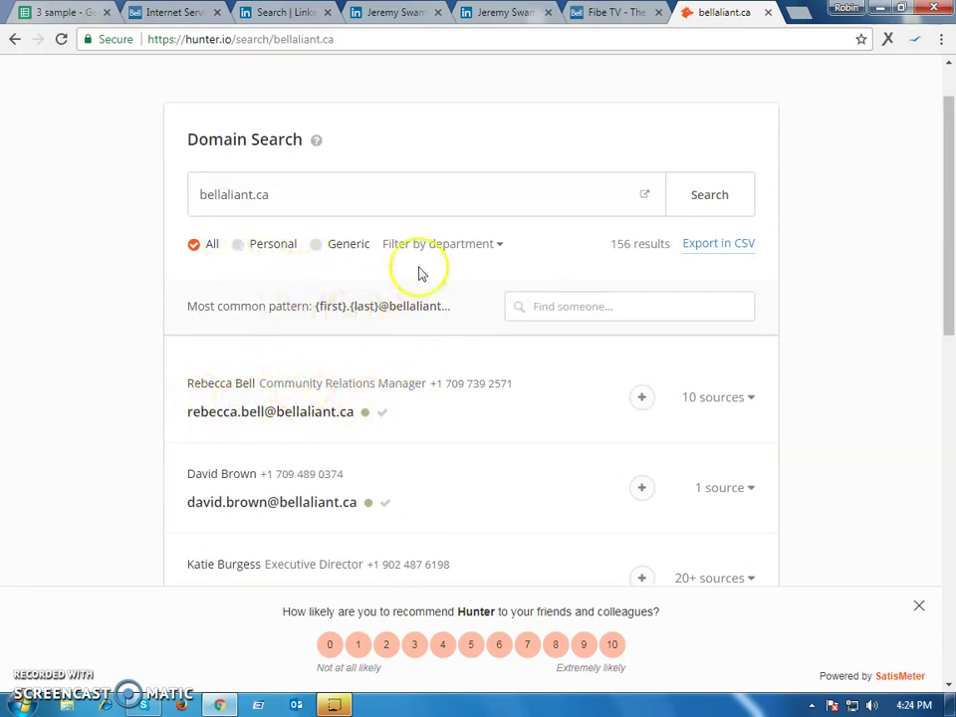
Paste bellaliant.ca into the Saleslift website field on the consultant's profile
{"action": "left_click", "coordinate": [397, 14]}
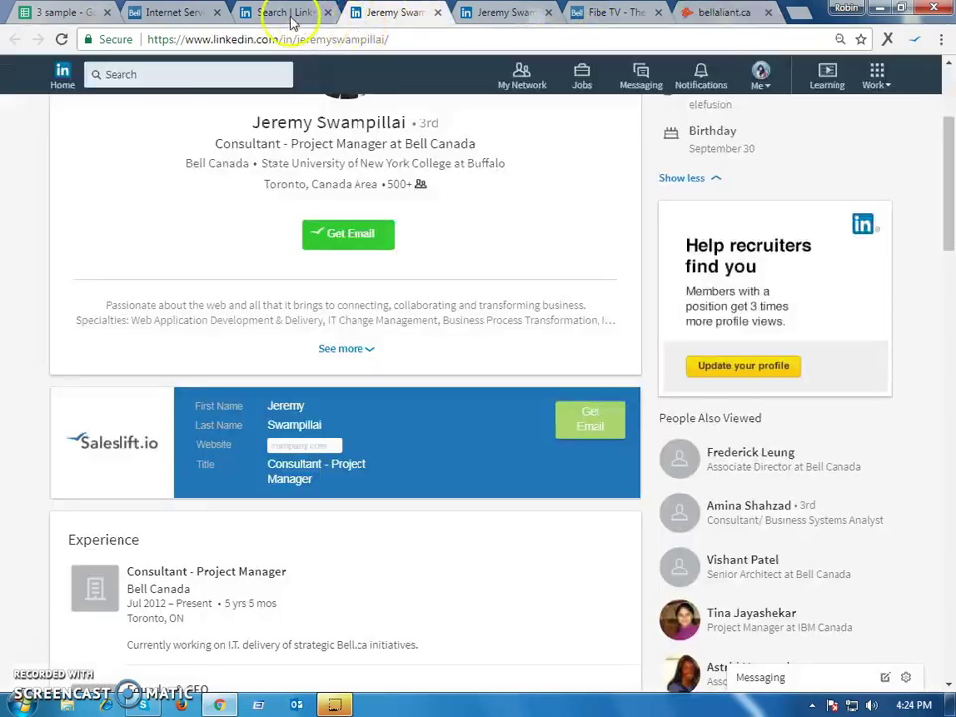
{"action": "left_click", "coordinate": [279, 14]}
{"action": "left_click", "coordinate": [181, 11]}
{"action": "left_click", "coordinate": [424, 14]}
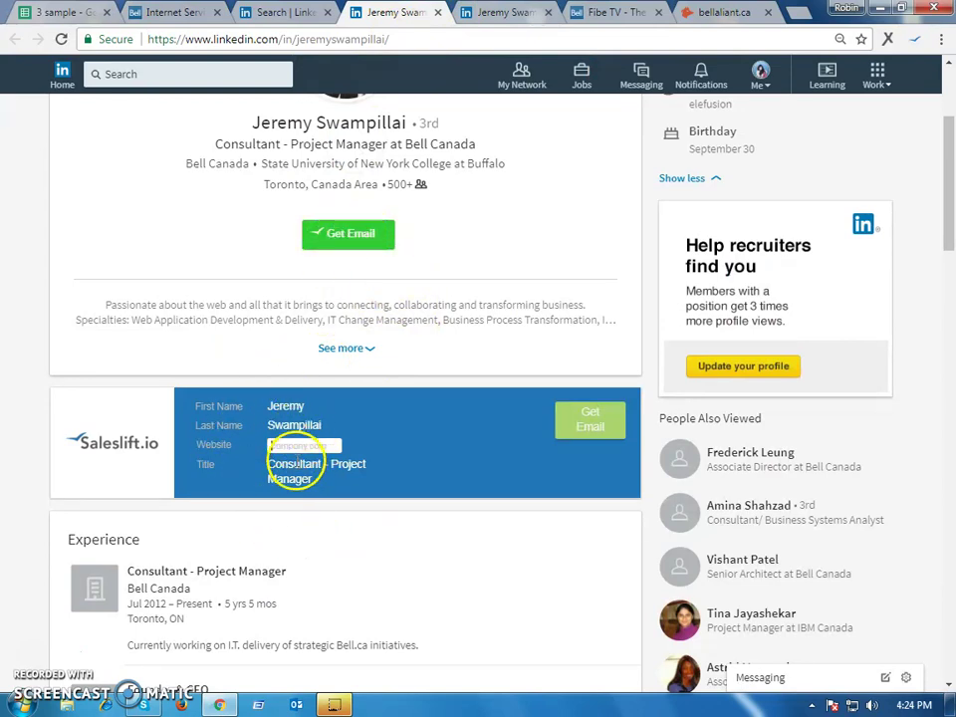
{"action": "left_click", "coordinate": [299, 445]}
{"action": "type", "text": "bellaliant.ca"}
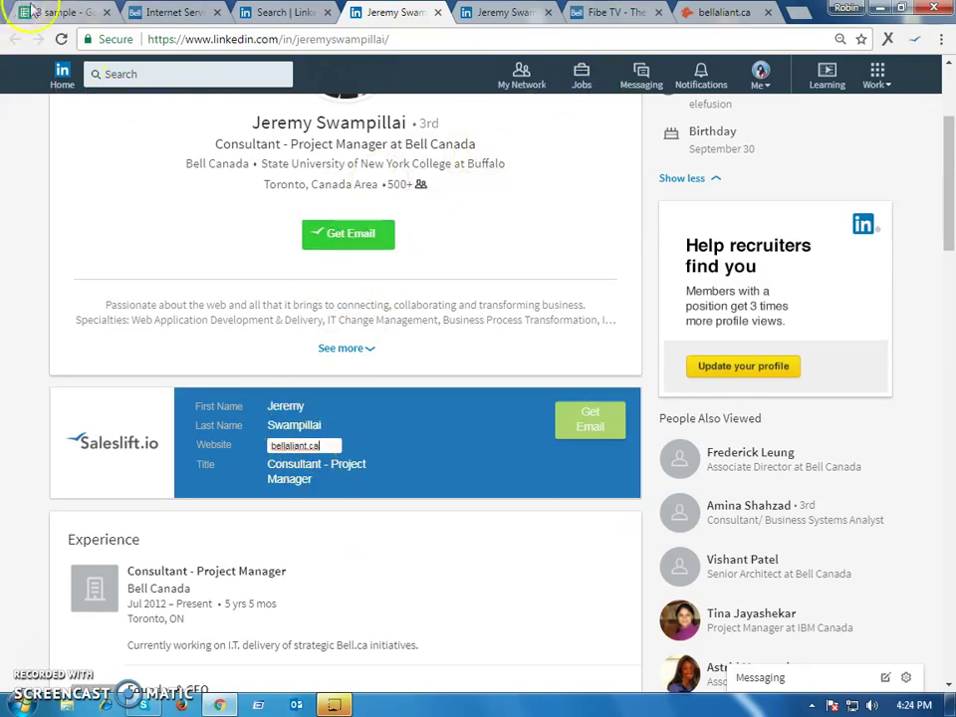
Request and copy the consultant's work email, then return to the bellaliant.ca Hunter search
{"action": "left_click", "coordinate": [33, 11]}
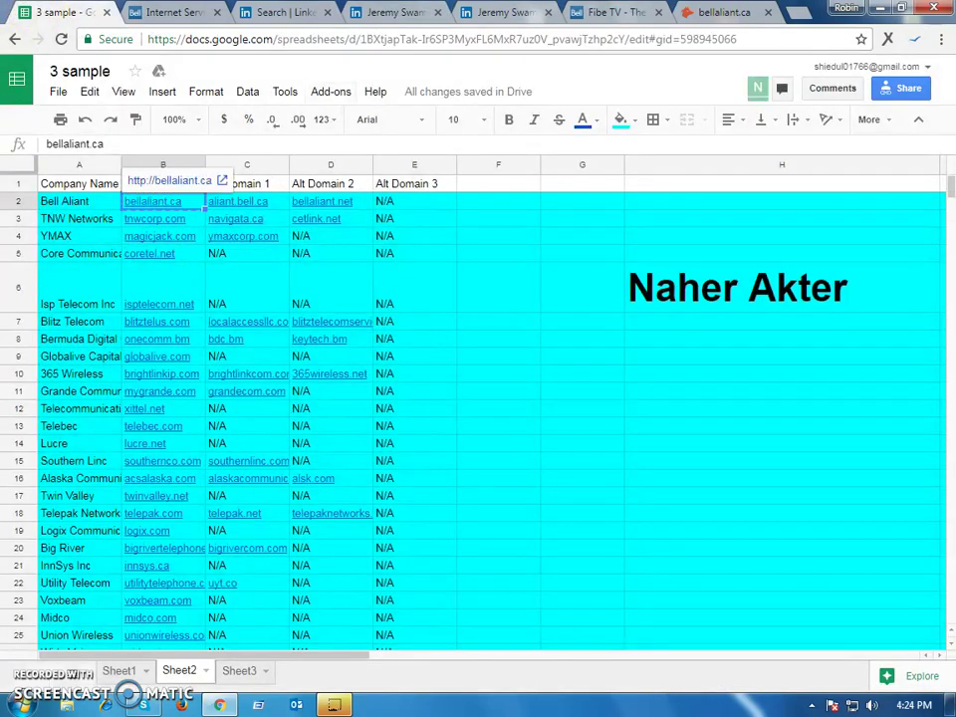
{"action": "left_click", "coordinate": [371, 12]}
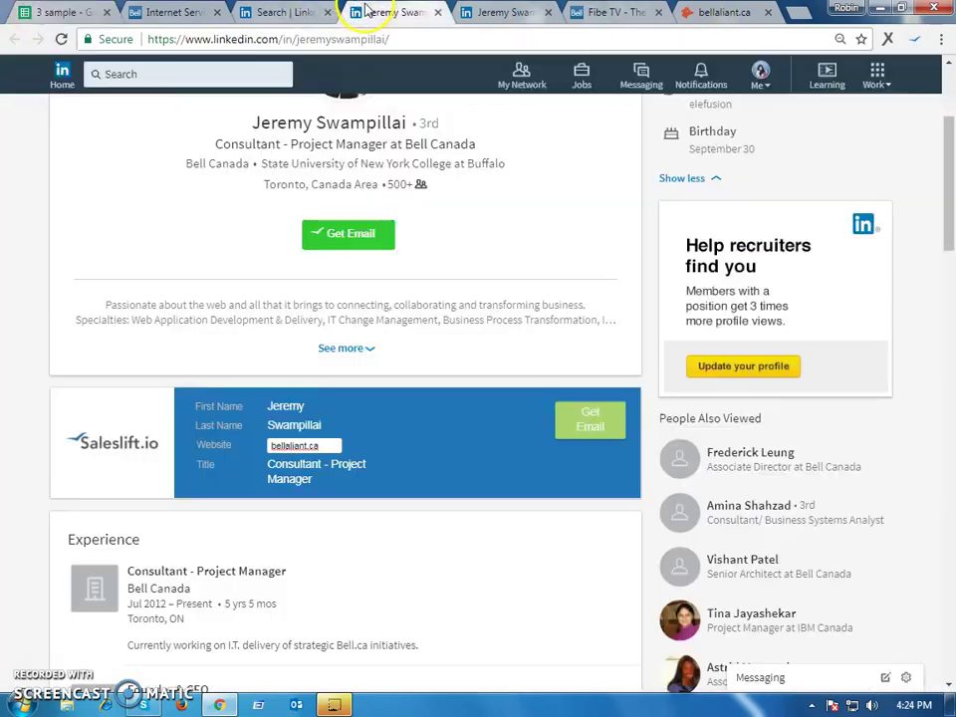
{"action": "left_click", "coordinate": [579, 427]}
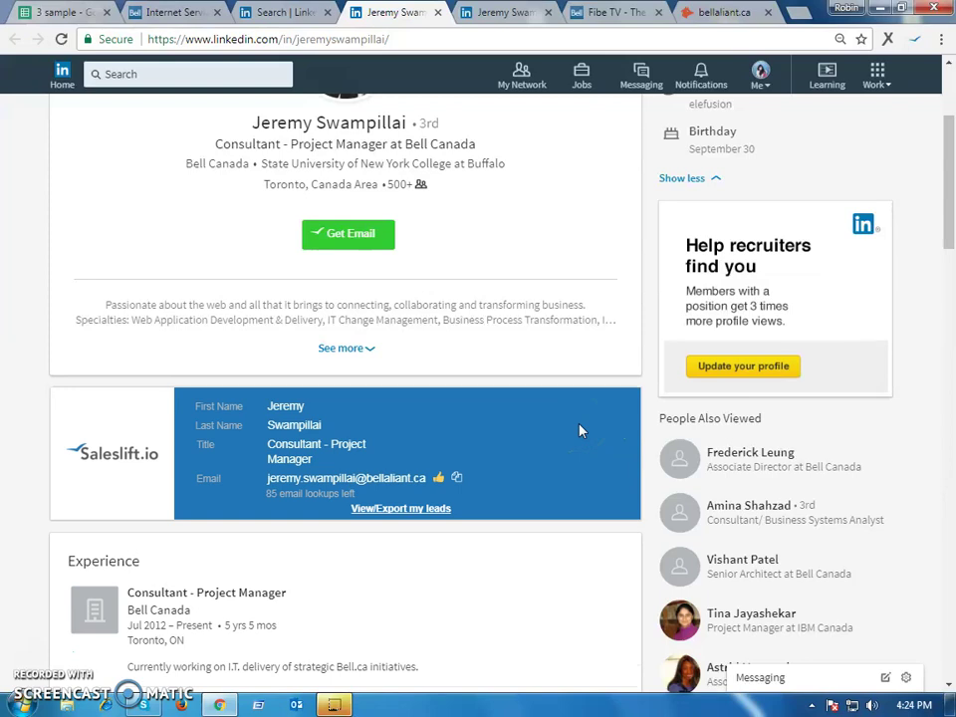
{"action": "left_click", "coordinate": [456, 479]}
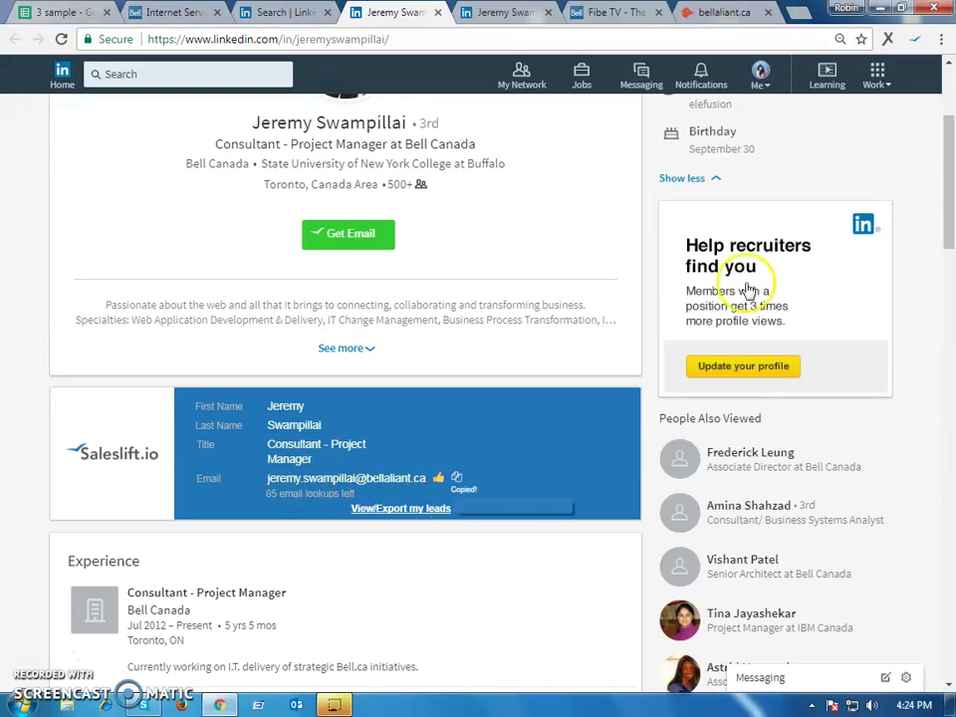
{"action": "left_click", "coordinate": [724, 11]}
{"action": "scroll", "coordinate": [244, 204], "scroll_direction": "up", "scroll_amount": 1}
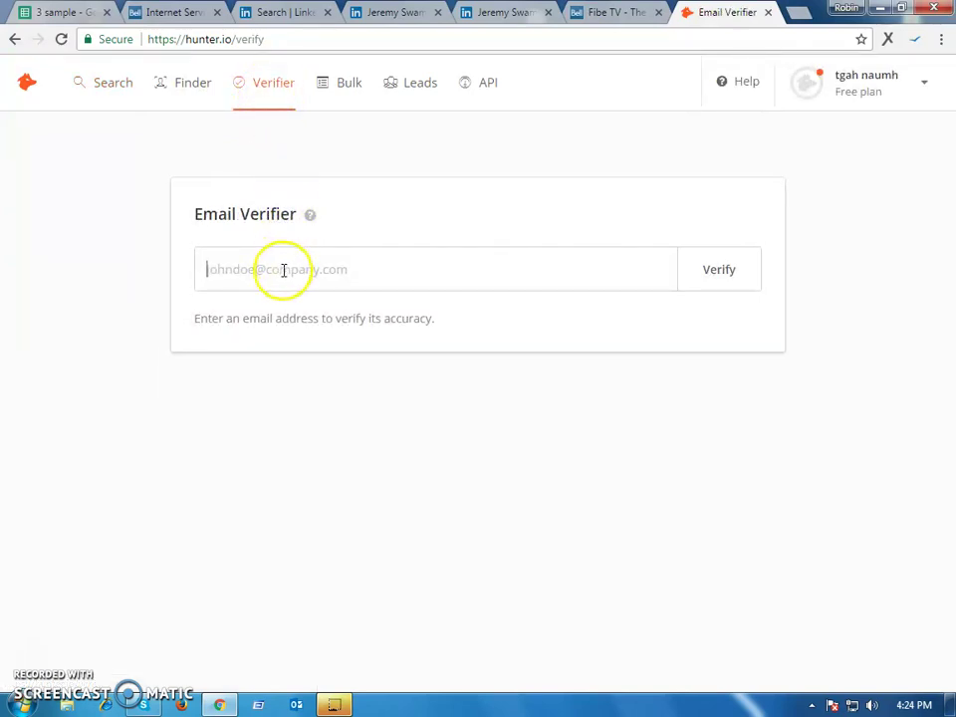
Verify the contact's copied work email in Hunter; it comes back Risky due to an accept-all server
{"action": "key", "text": "ctrl+v"}
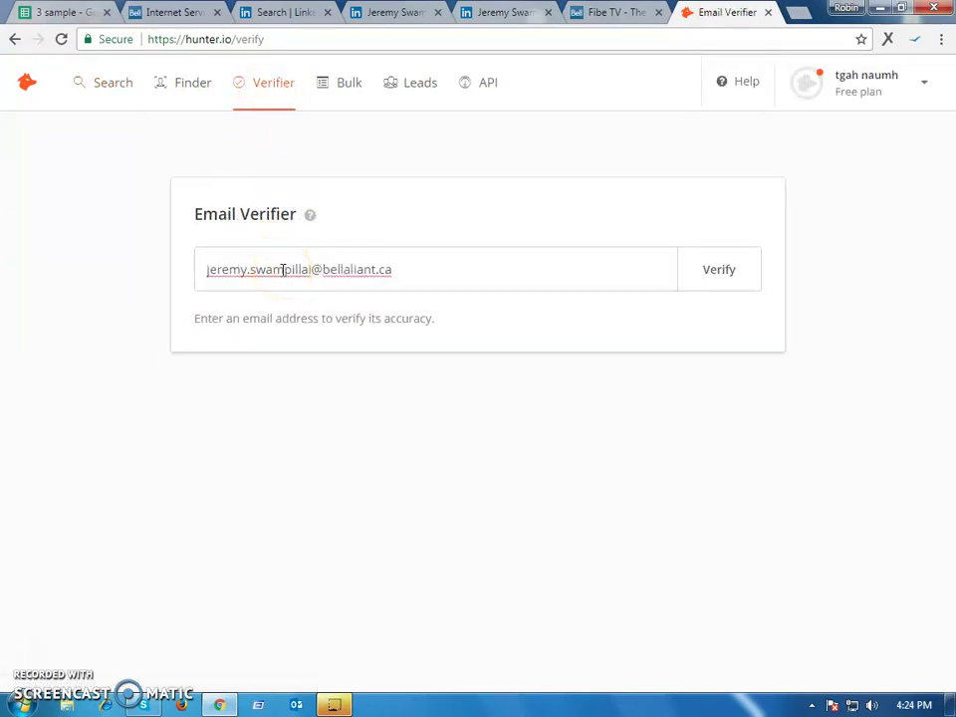
{"action": "left_click", "coordinate": [690, 267]}
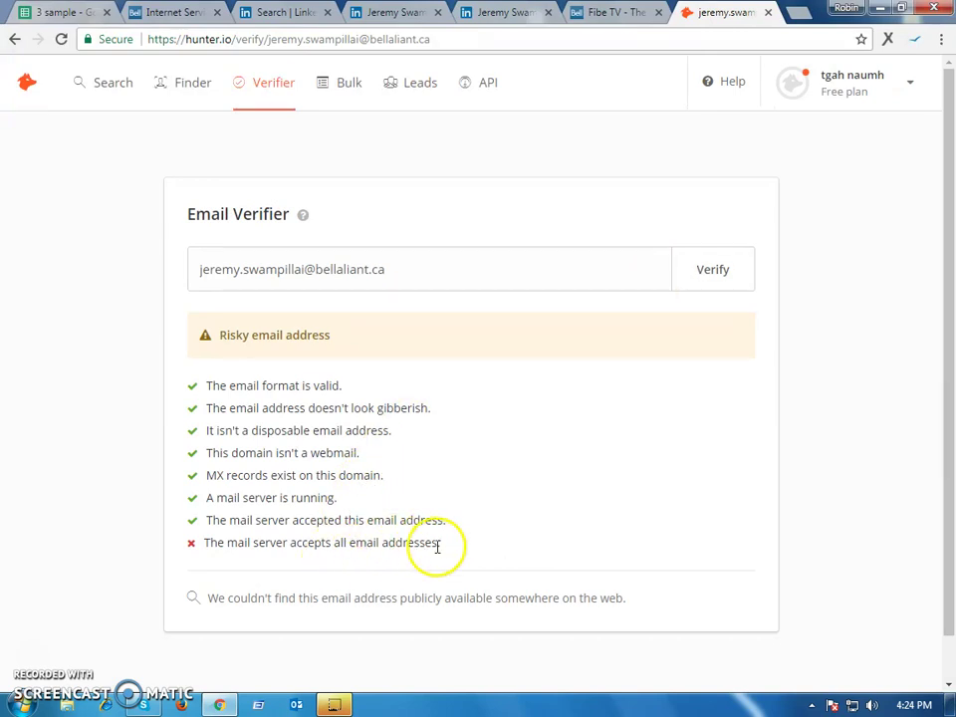
{"action": "left_click_drag", "start_coordinate": [437, 543], "coordinate": [199, 545]}
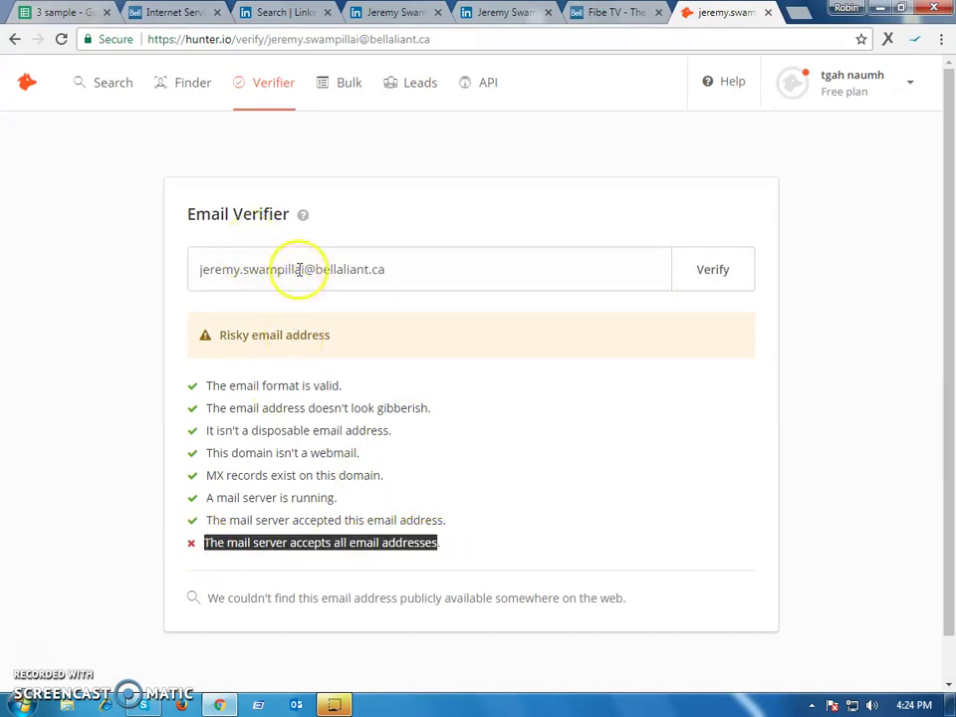
Verify a guessed bellaliant.ca address (also Risky), then recopy the work email from the LinkedIn profile
{"action": "left_click_drag", "start_coordinate": [301, 270], "coordinate": [276, 270]}
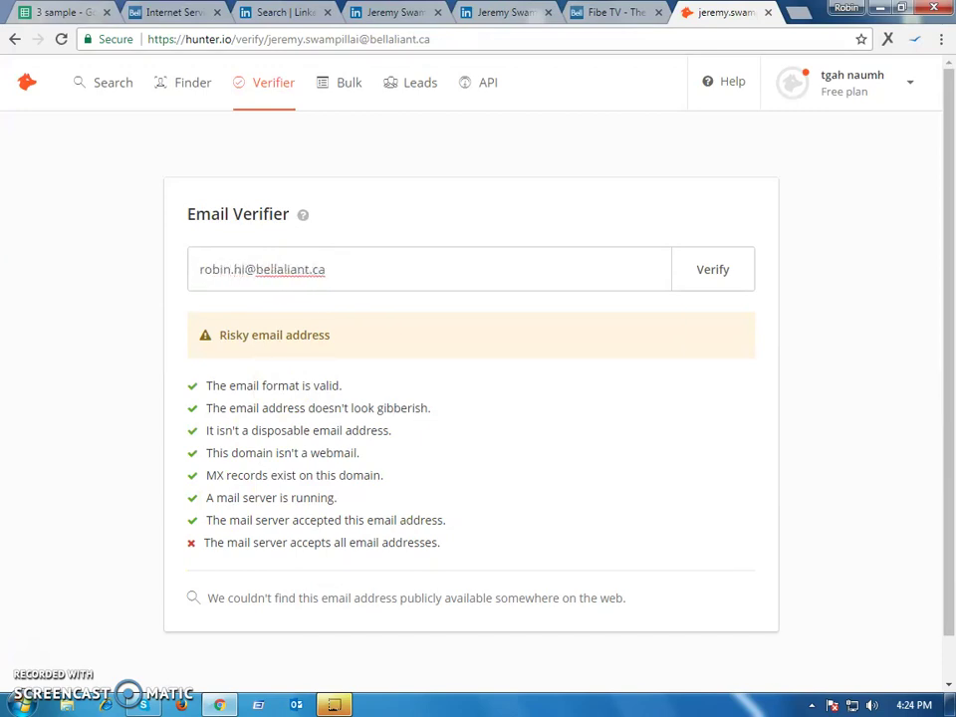
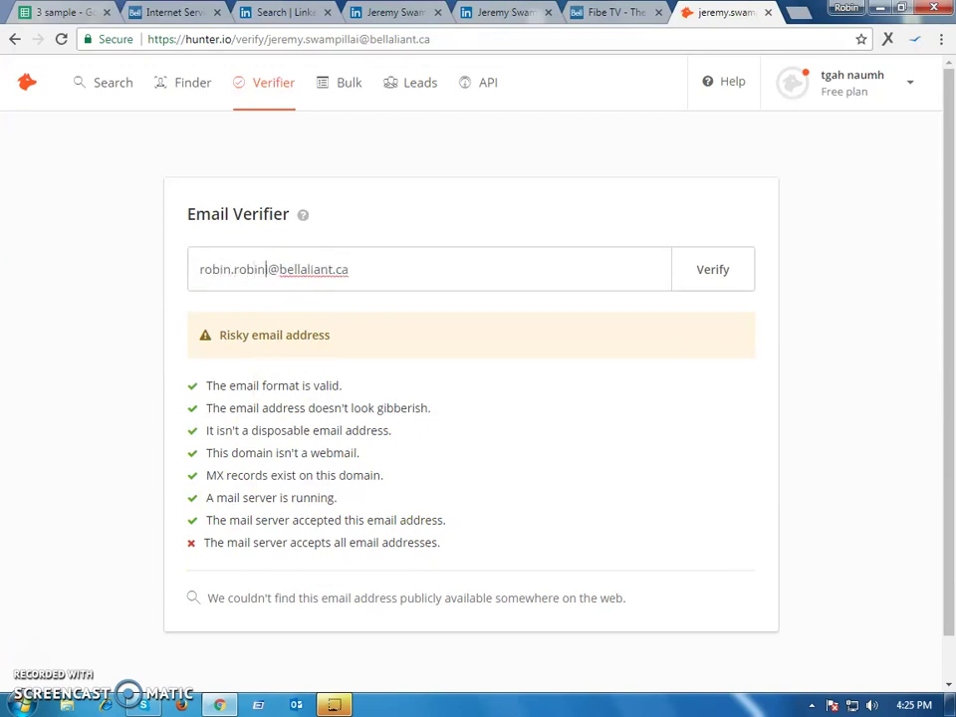
{"action": "key", "text": "Return"}
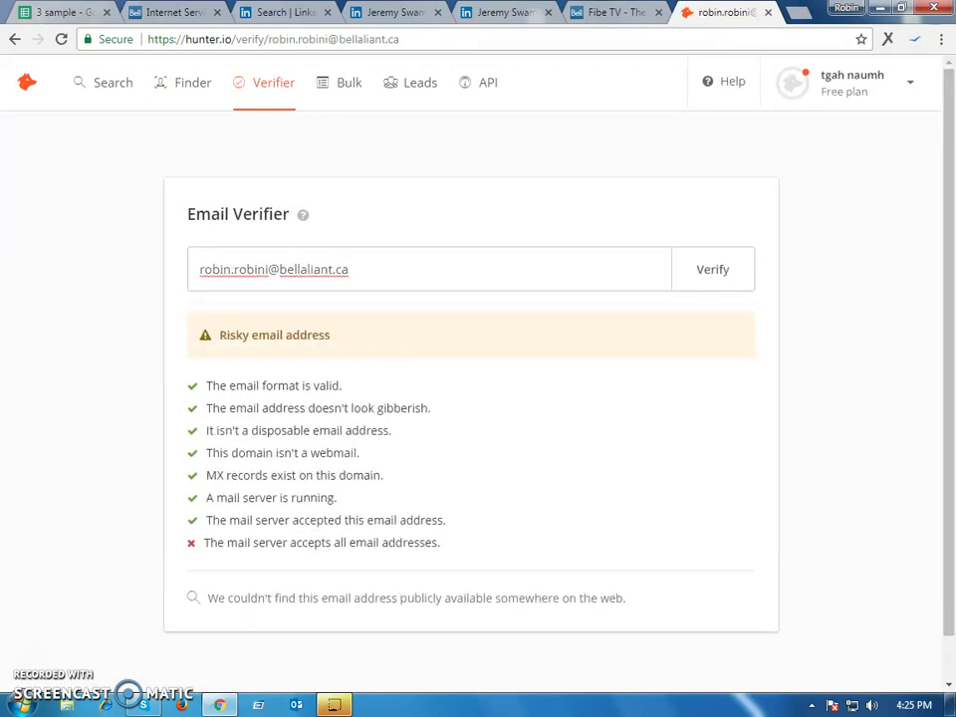
{"action": "left_click", "coordinate": [383, 14]}
{"action": "left_click", "coordinate": [456, 477]}
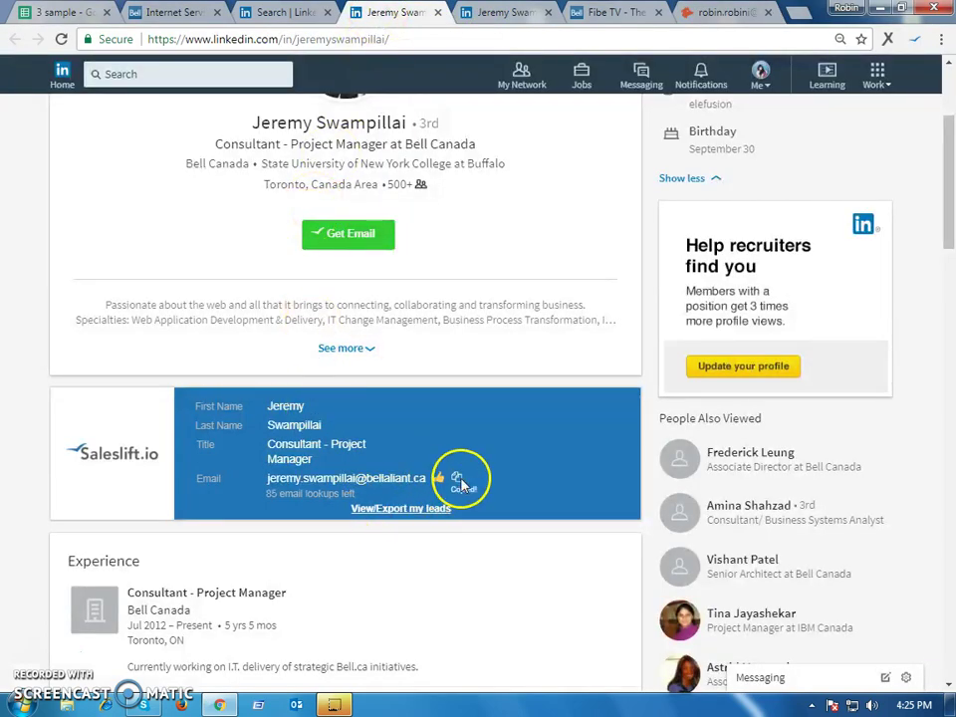
Load Gmail in a new browser tab, then return to the 3 sample spreadsheet
{"action": "left_click", "coordinate": [805, 14]}
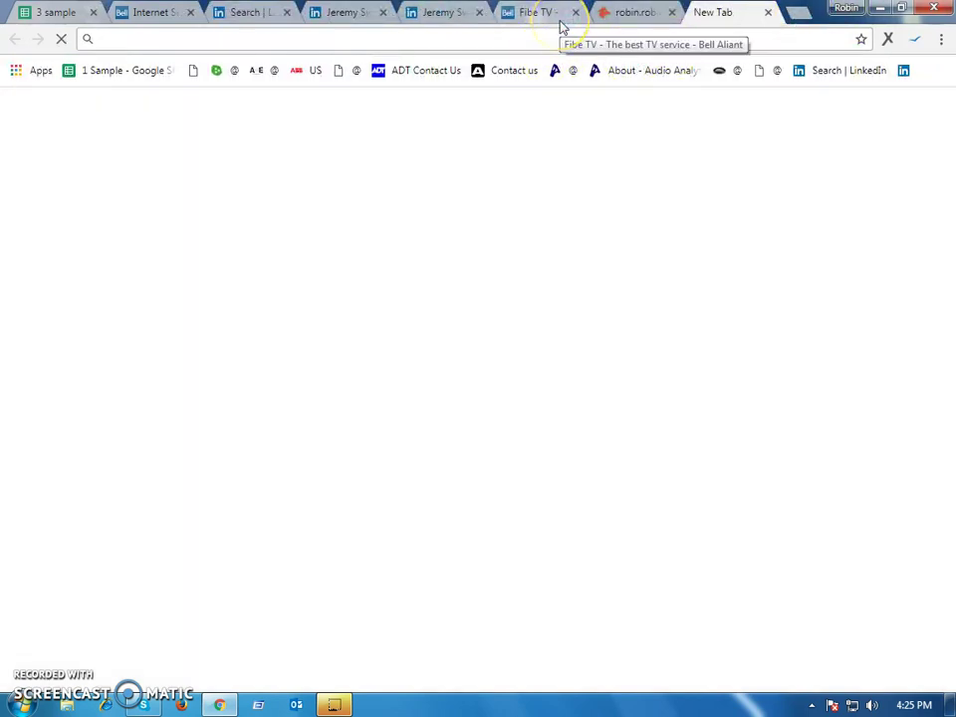
{"action": "type", "text": "gmail"}
{"action": "key", "text": "Return"}
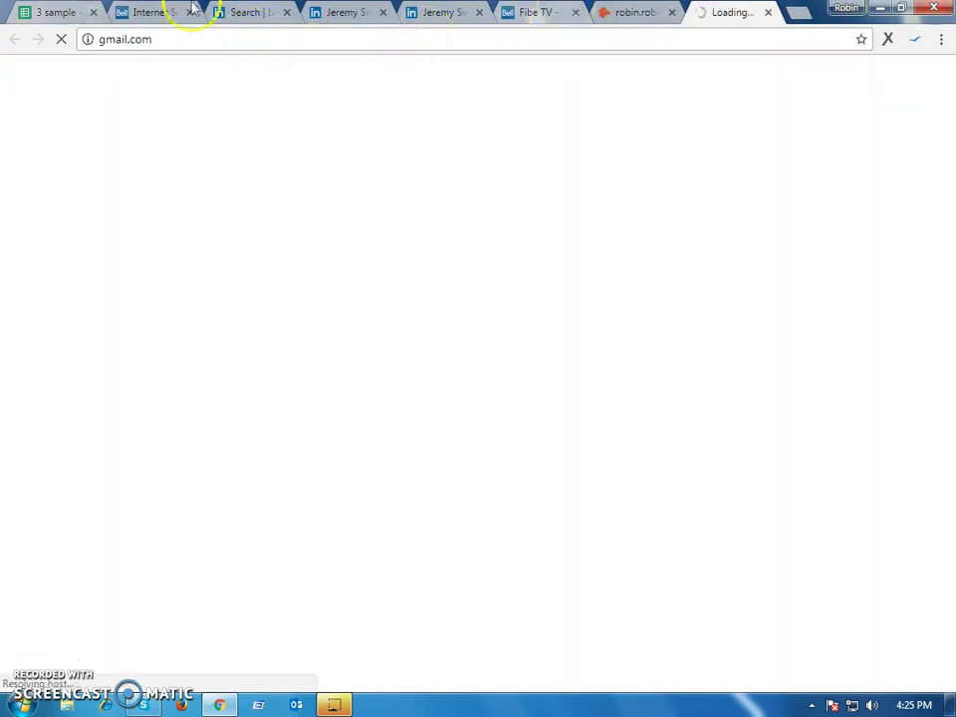
{"action": "left_click", "coordinate": [149, 12]}
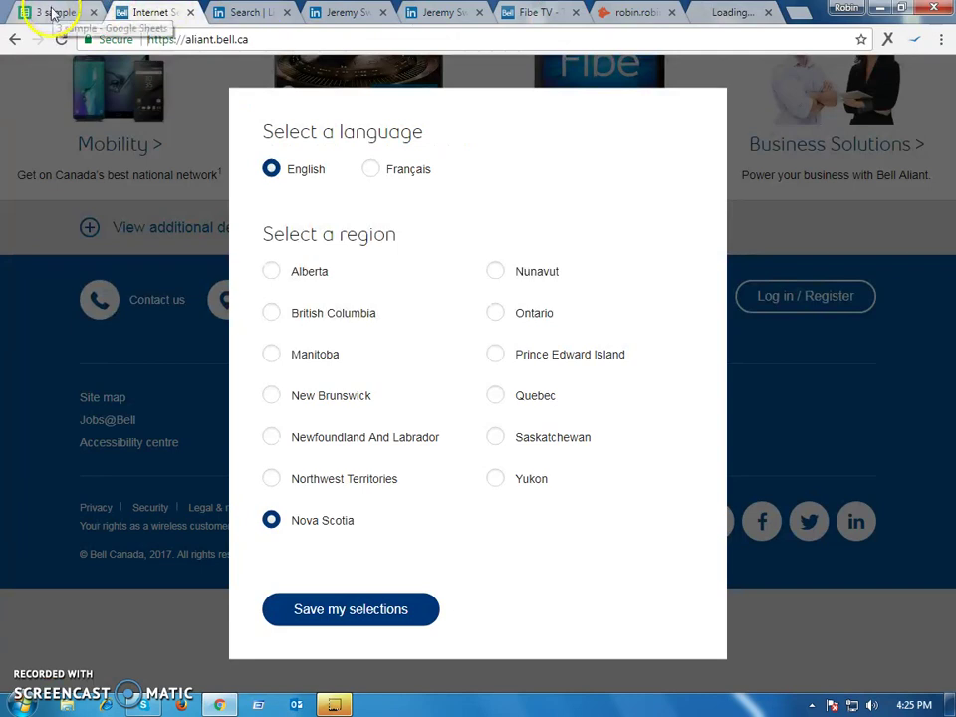
{"action": "left_click", "coordinate": [57, 12]}
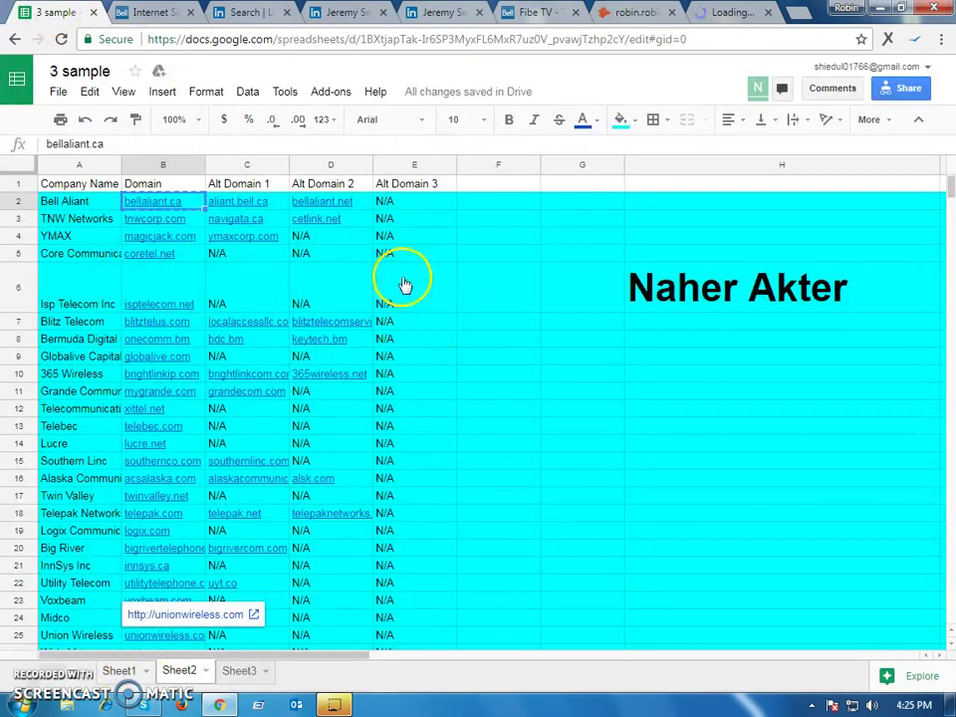
Show Sheet1's Bell Aliant contact list and select the empty row-5 cells, ending on Website F5
{"action": "left_click", "coordinate": [119, 670]}
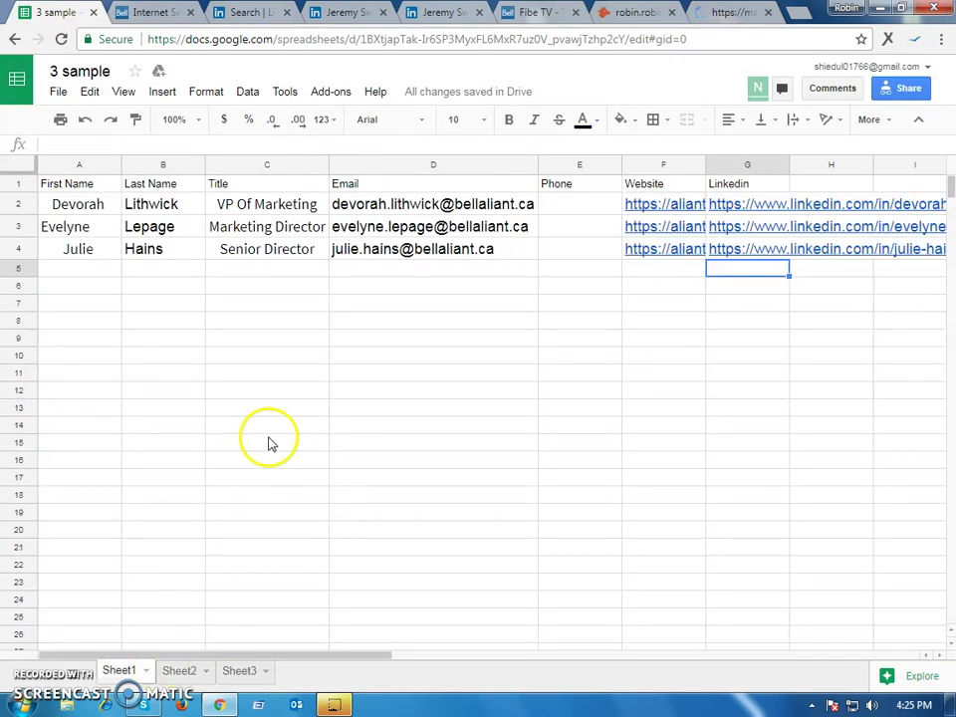
{"action": "left_click", "coordinate": [384, 334]}
{"action": "left_click", "coordinate": [378, 268]}
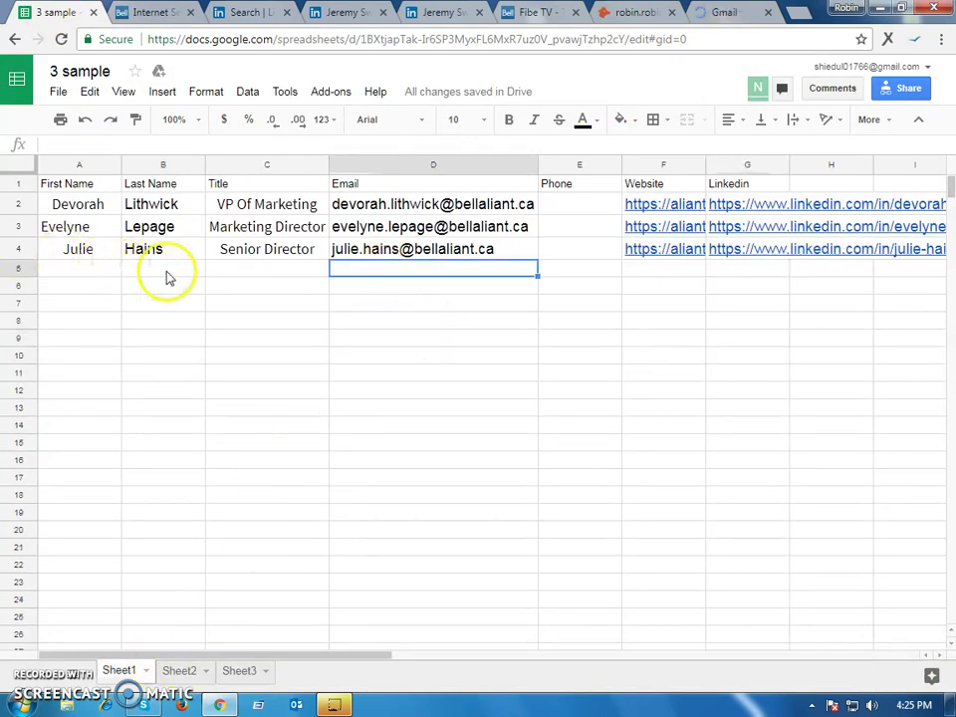
{"action": "left_click", "coordinate": [164, 270]}
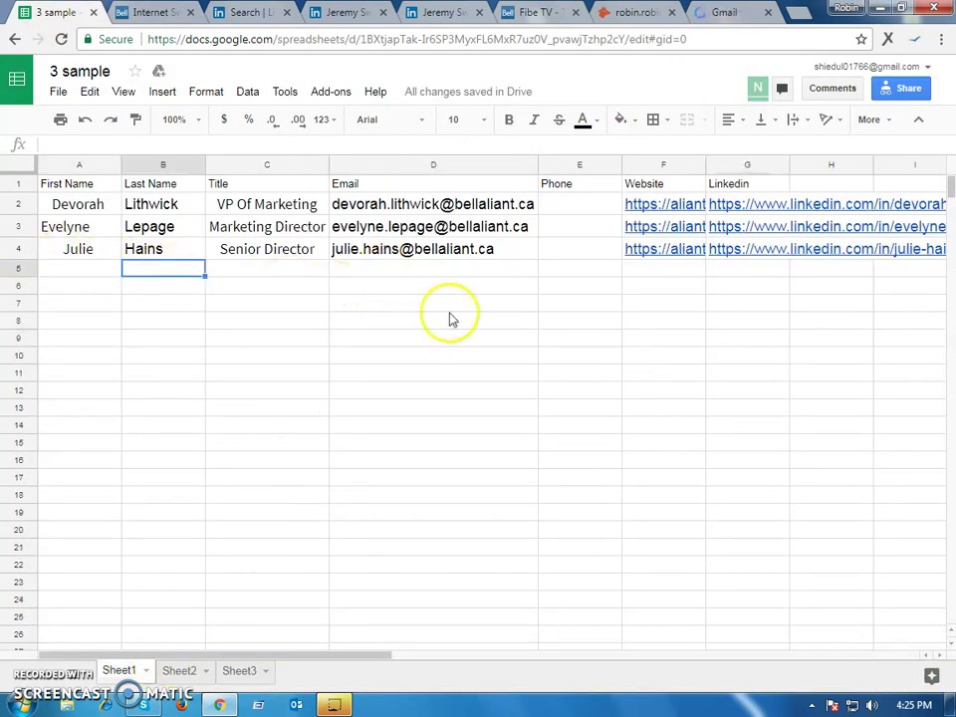
{"action": "left_click", "coordinate": [700, 283]}
{"action": "left_click", "coordinate": [694, 271]}
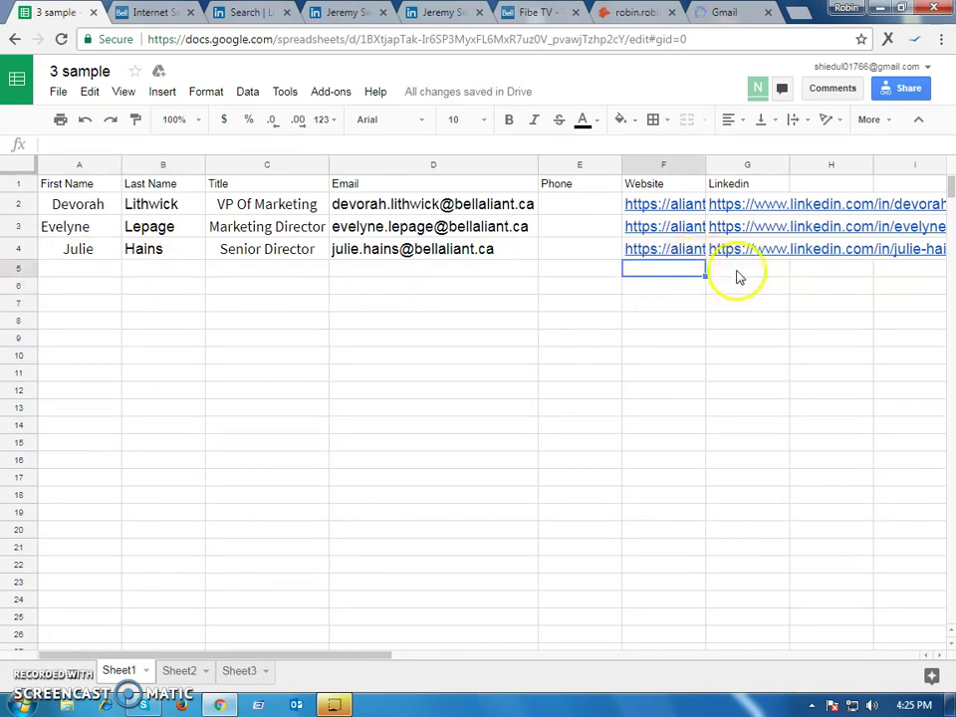
Add the header 'Compnay Name' in H1, beside the Linkedin column
{"action": "left_click", "coordinate": [737, 273]}
{"action": "left_click", "coordinate": [805, 189]}
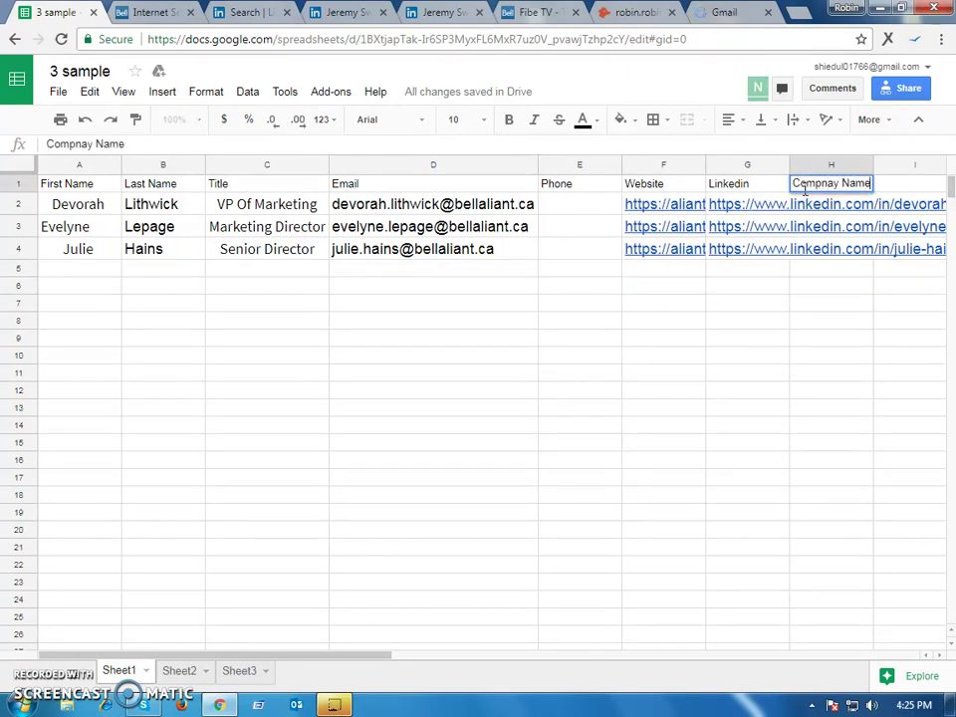
{"action": "type", "text": "Compnay Name"}
{"action": "key", "text": "Return"}
{"action": "left_click", "coordinate": [857, 305]}
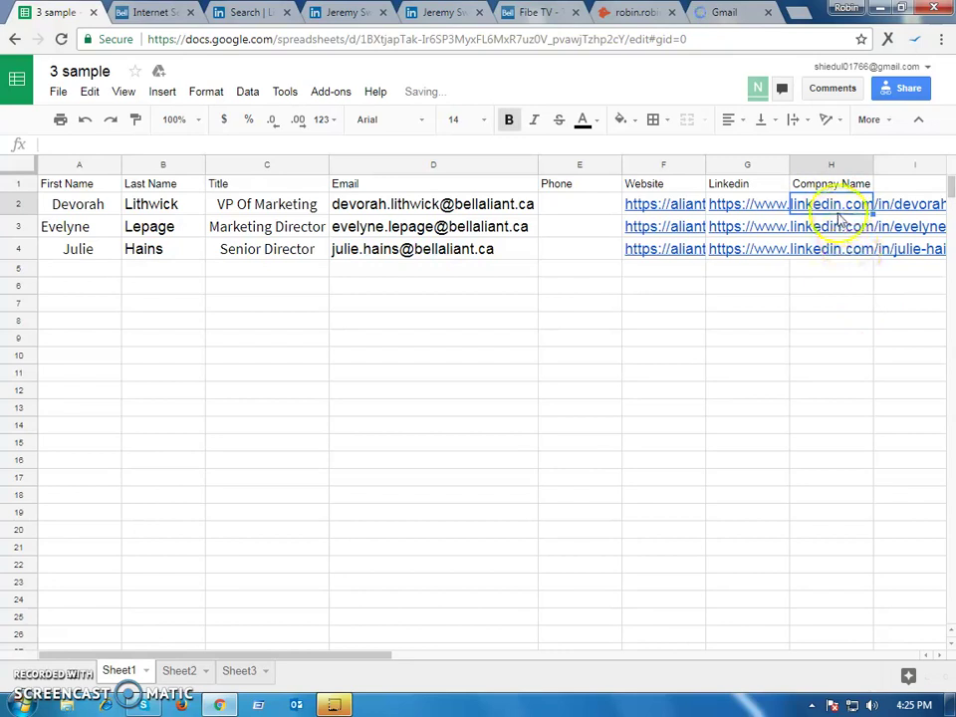
Copy 'Bell Aliant' from Sheet2's A2 and paste it into H2 on Sheet1
{"action": "left_click", "coordinate": [151, 13]}
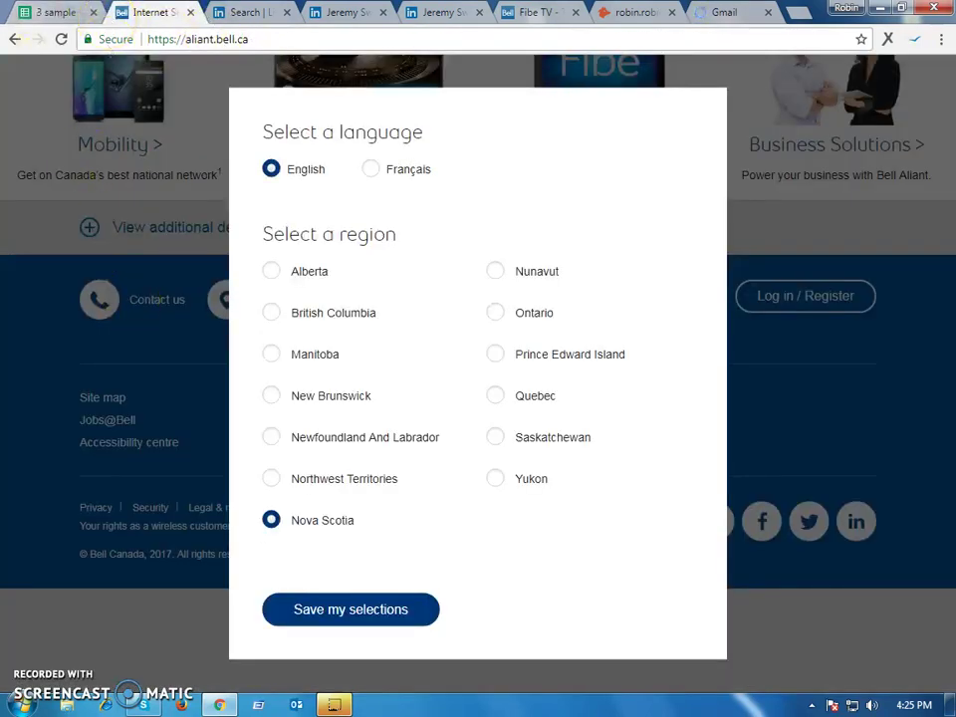
{"action": "left_click", "coordinate": [44, 12]}
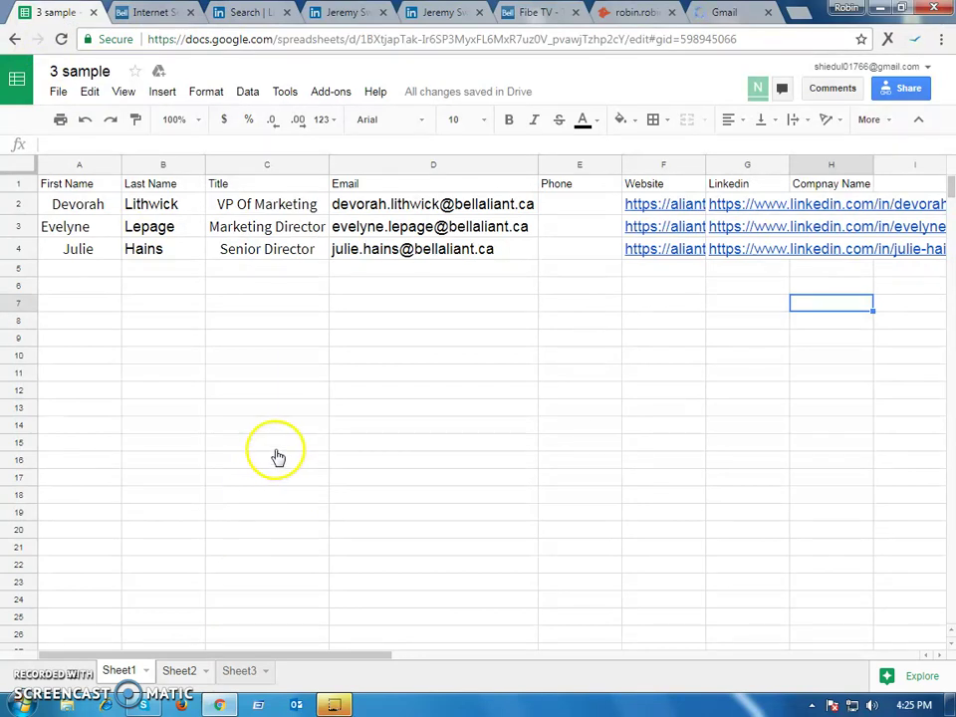
{"action": "left_click", "coordinate": [179, 670]}
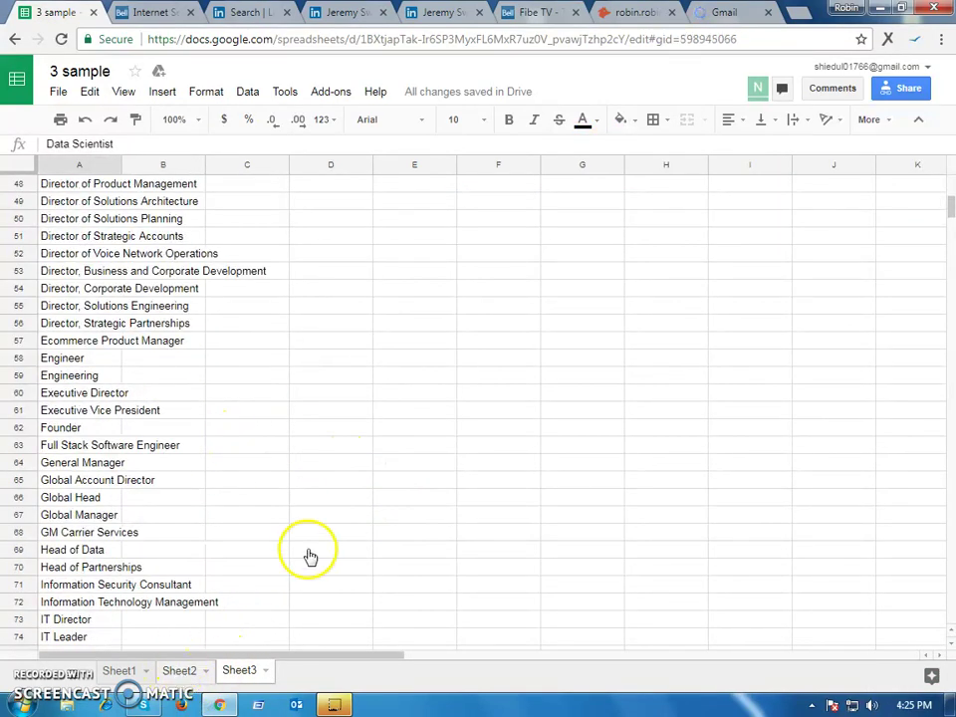
{"action": "key", "text": "ctrl+shift+Page_Up"}
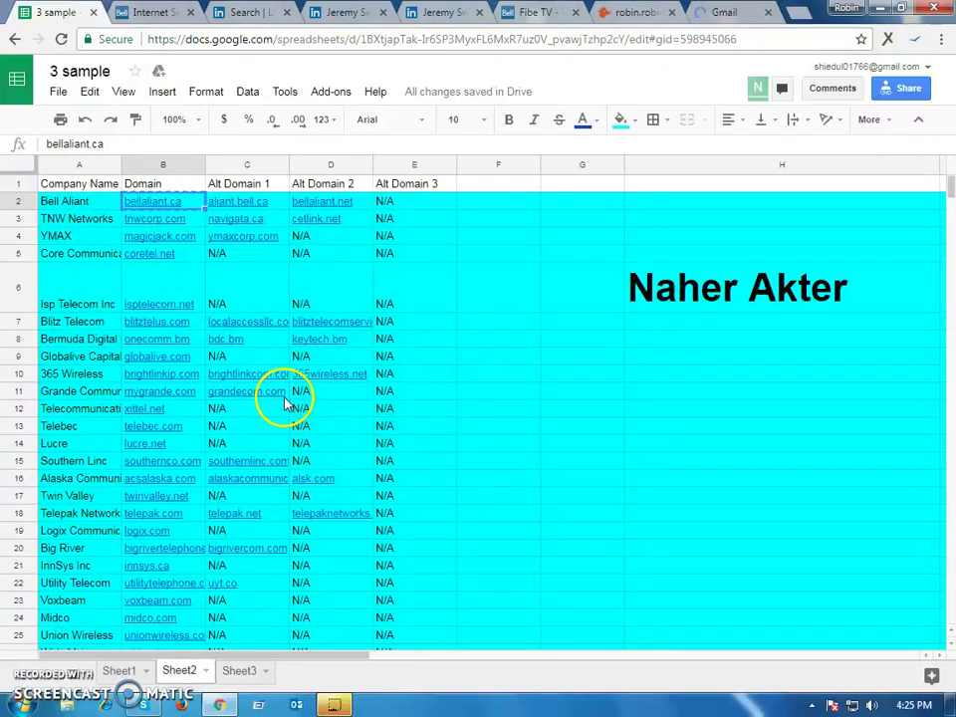
{"action": "left_click", "coordinate": [96, 208]}
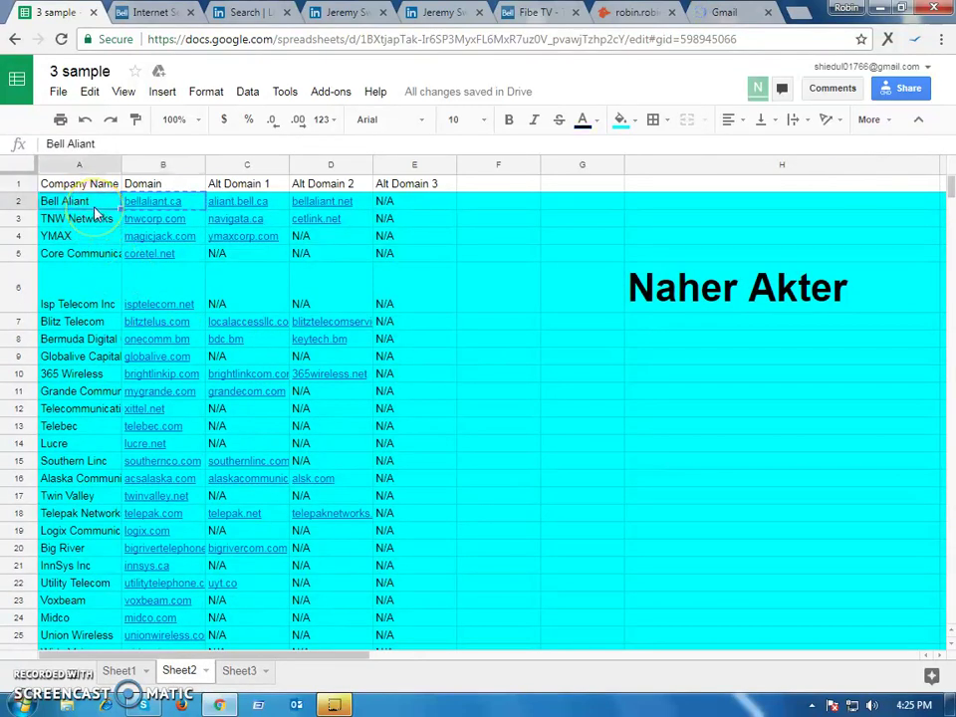
{"action": "left_click", "coordinate": [640, 274]}
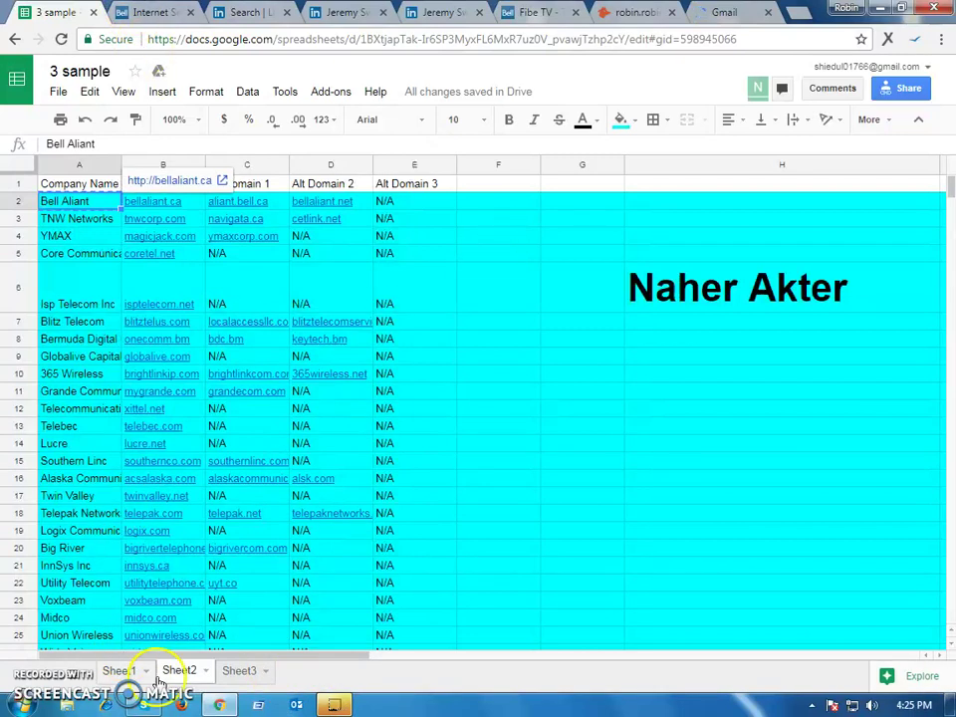
{"action": "left_click", "coordinate": [127, 675]}
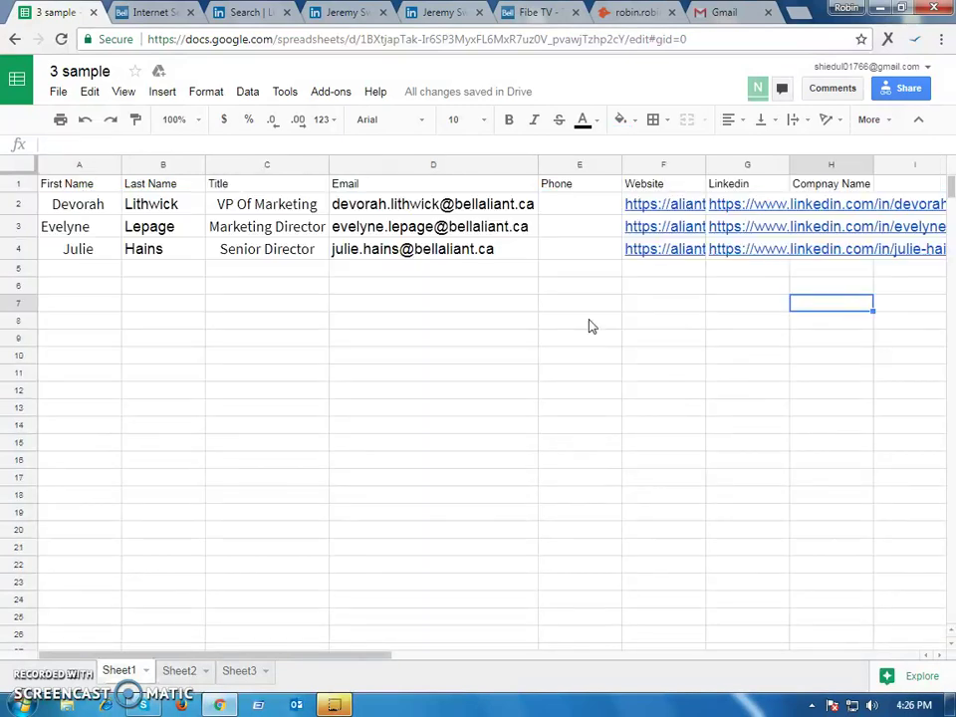
{"action": "left_click", "coordinate": [839, 212]}
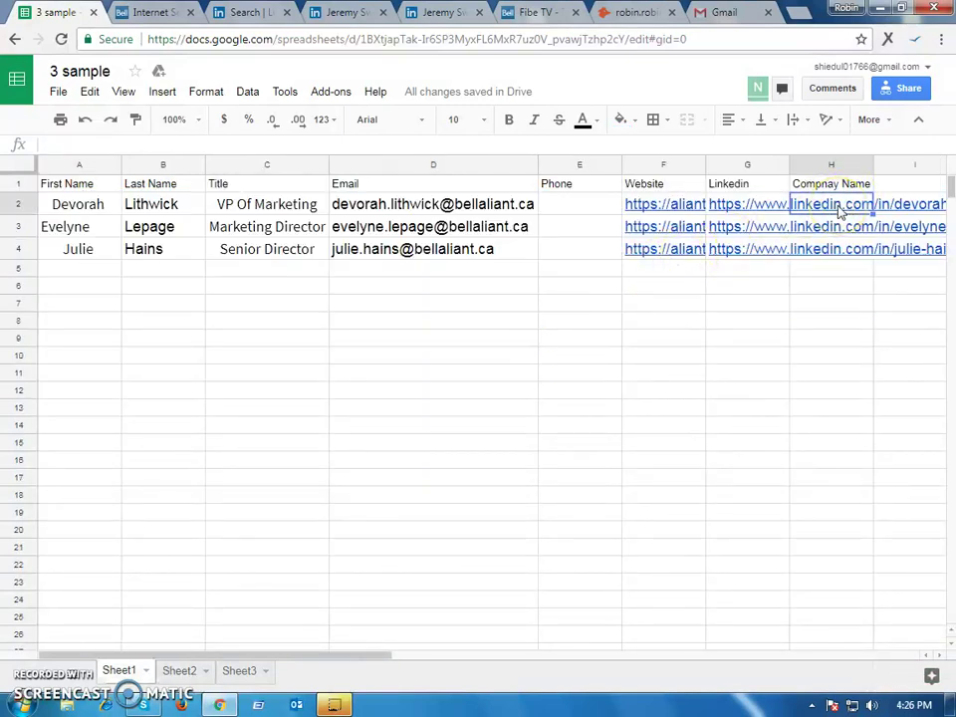
{"action": "type", "text": "Bell Aliant"}
{"action": "left_click", "coordinate": [830, 269]}
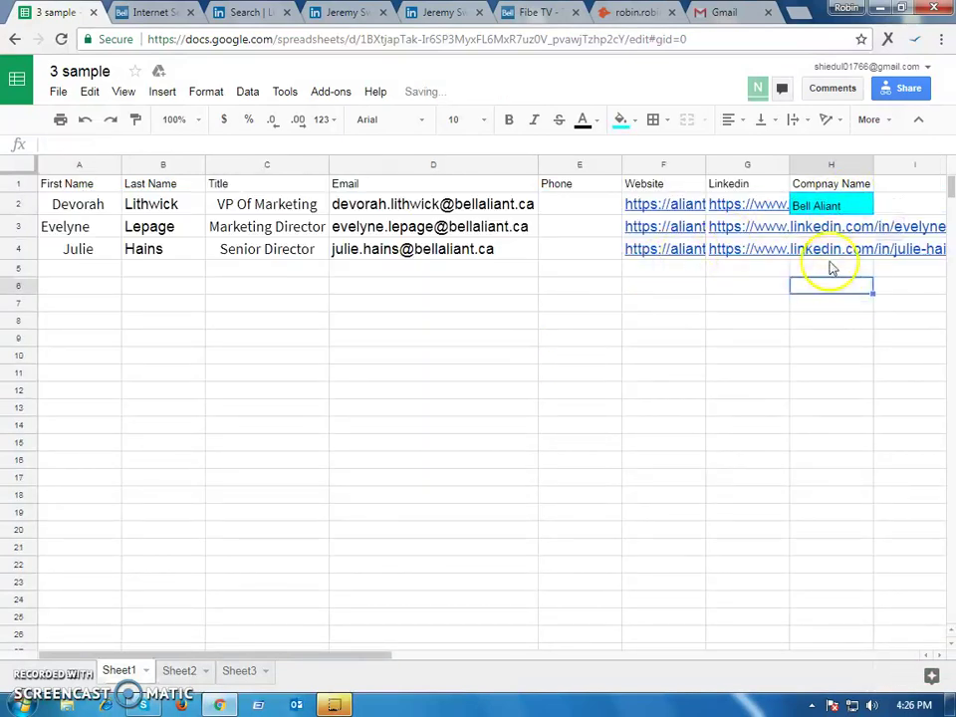
Return Hunter to its start page and paste the company name into the domain search
{"action": "left_click", "coordinate": [353, 272]}
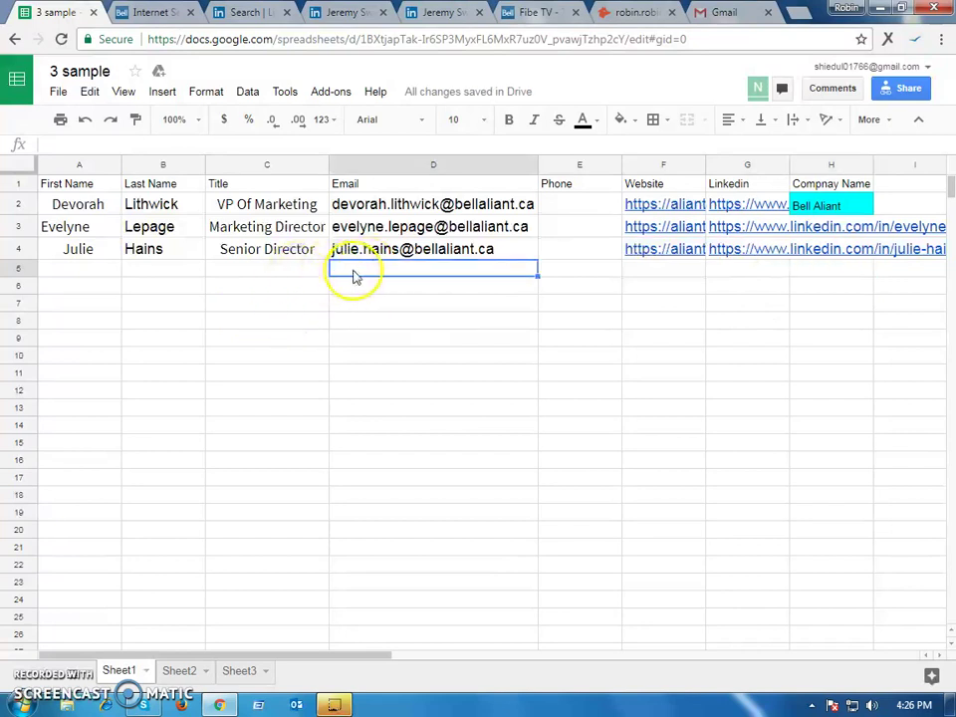
{"action": "left_click", "coordinate": [611, 10]}
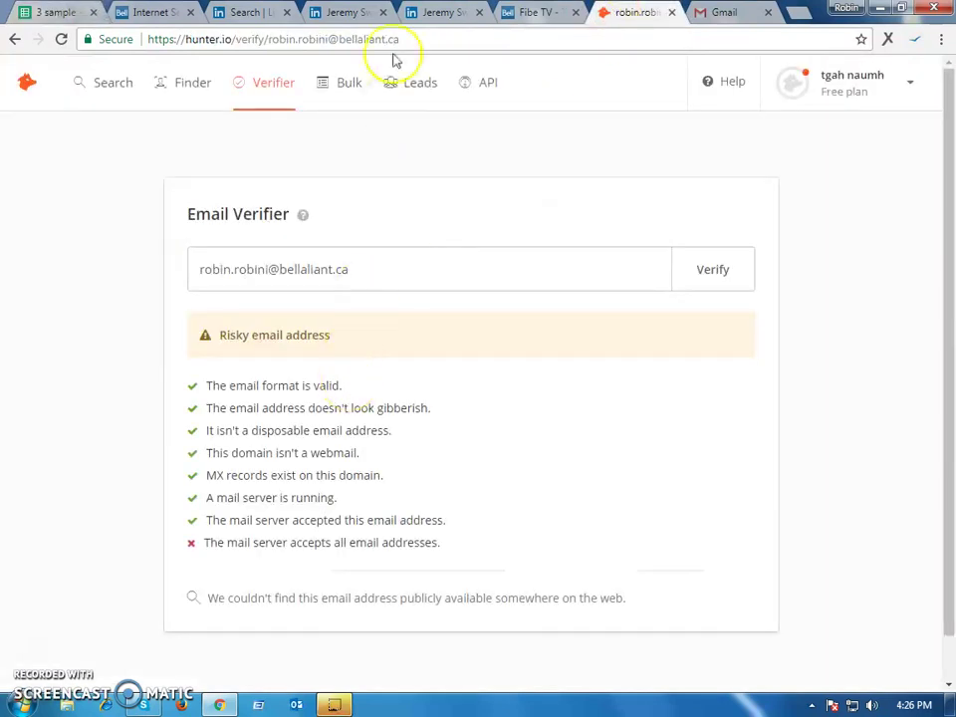
{"action": "left_click", "coordinate": [15, 40]}
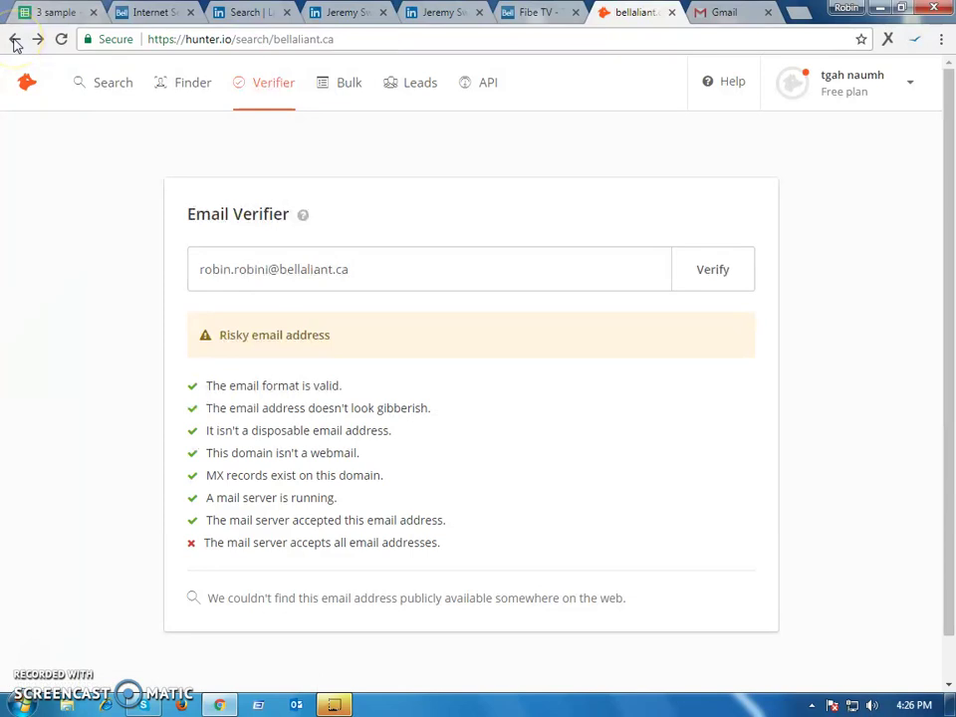
{"action": "left_click", "coordinate": [15, 39]}
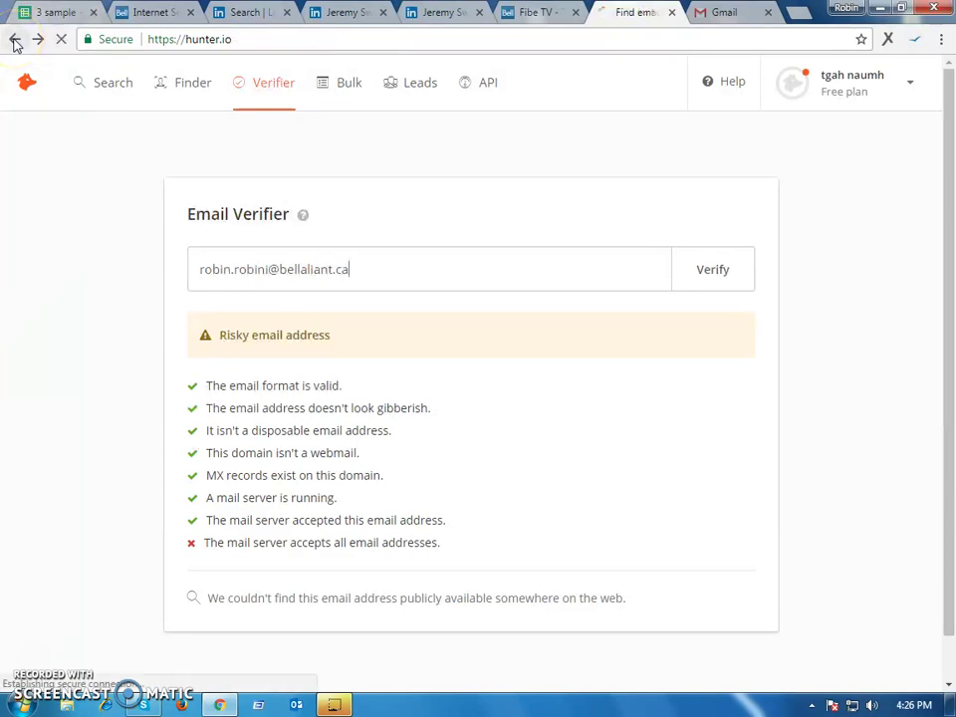
{"action": "left_click", "coordinate": [155, 14]}
{"action": "left_click", "coordinate": [69, 12]}
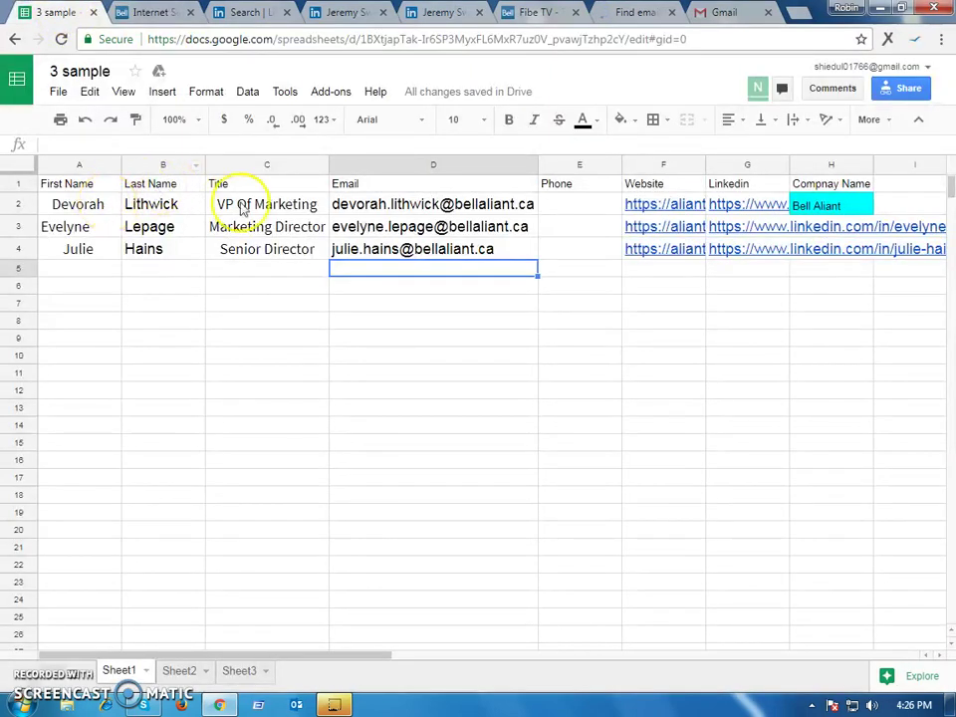
{"action": "left_click", "coordinate": [818, 206]}
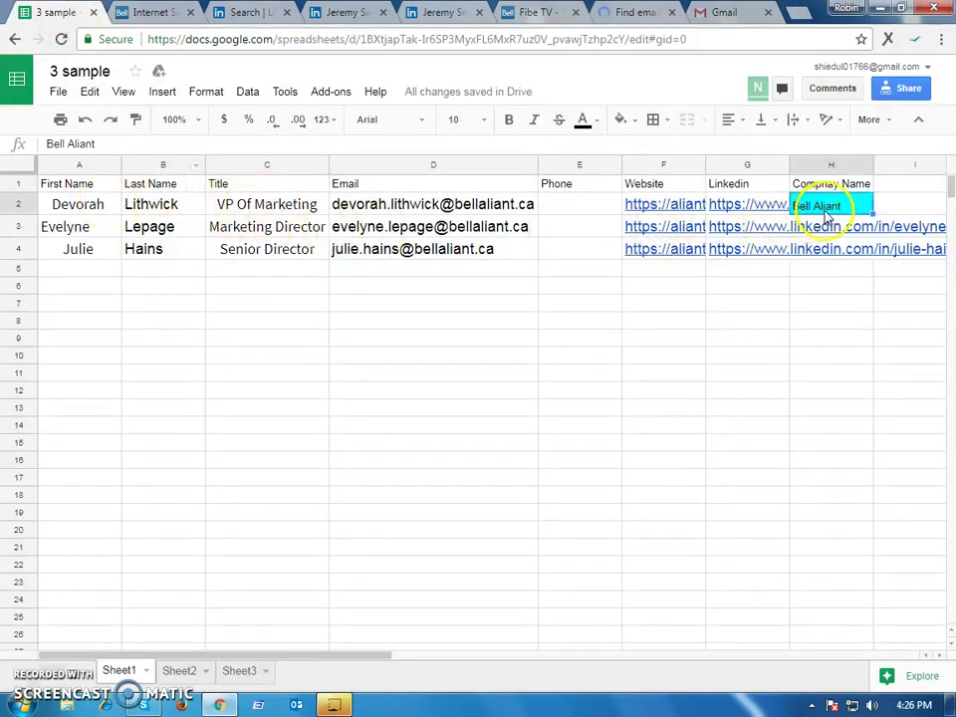
{"action": "left_click", "coordinate": [621, 10]}
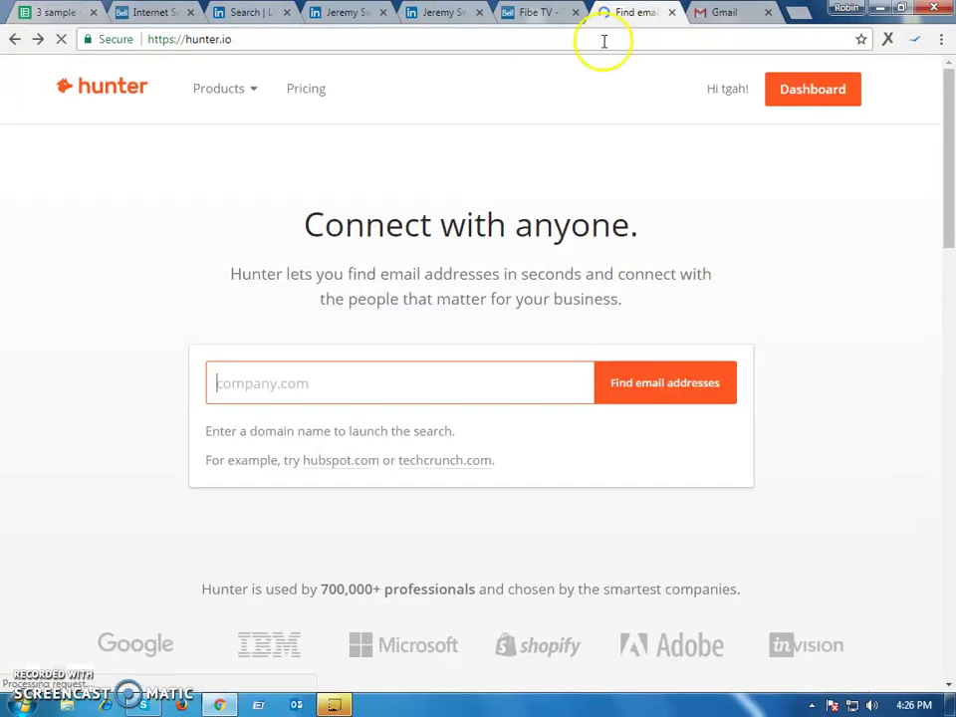
{"action": "left_click", "coordinate": [335, 380]}
{"action": "type", "text": "bell%20aliant"}
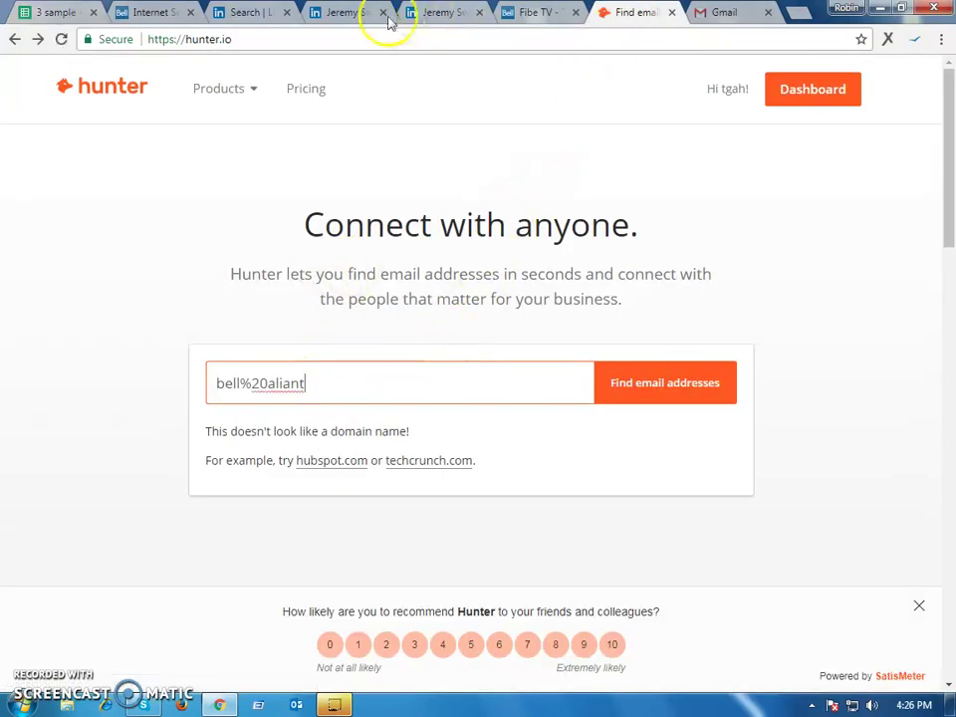
Copy Bell Aliant's domain bellaliant.ca from cell B2 on Sheet2
{"action": "left_click", "coordinate": [55, 12]}
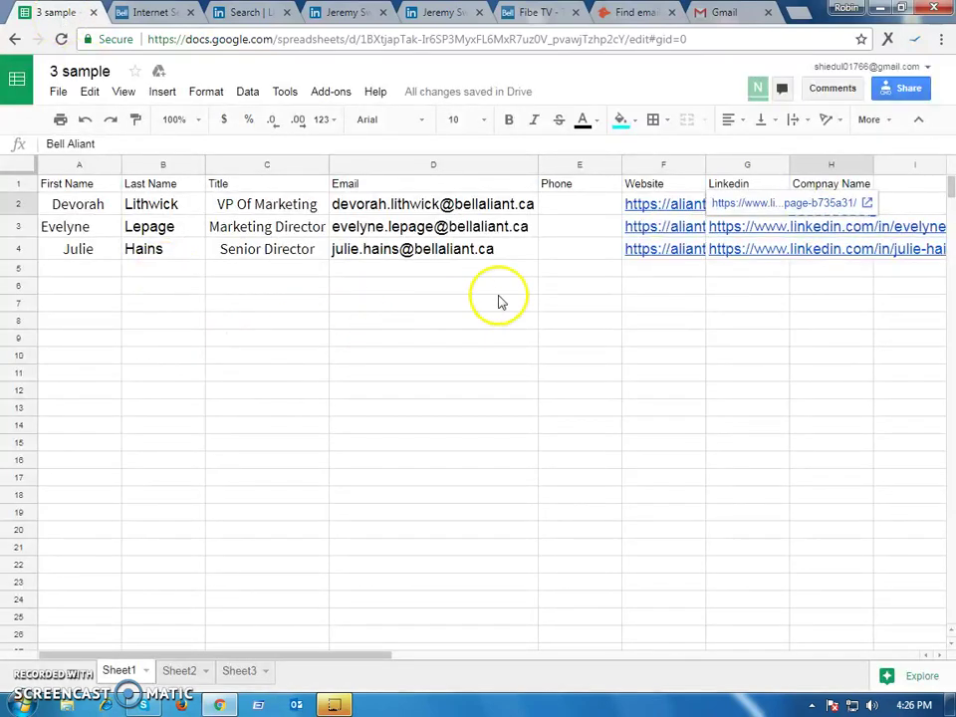
{"action": "left_click", "coordinate": [688, 289]}
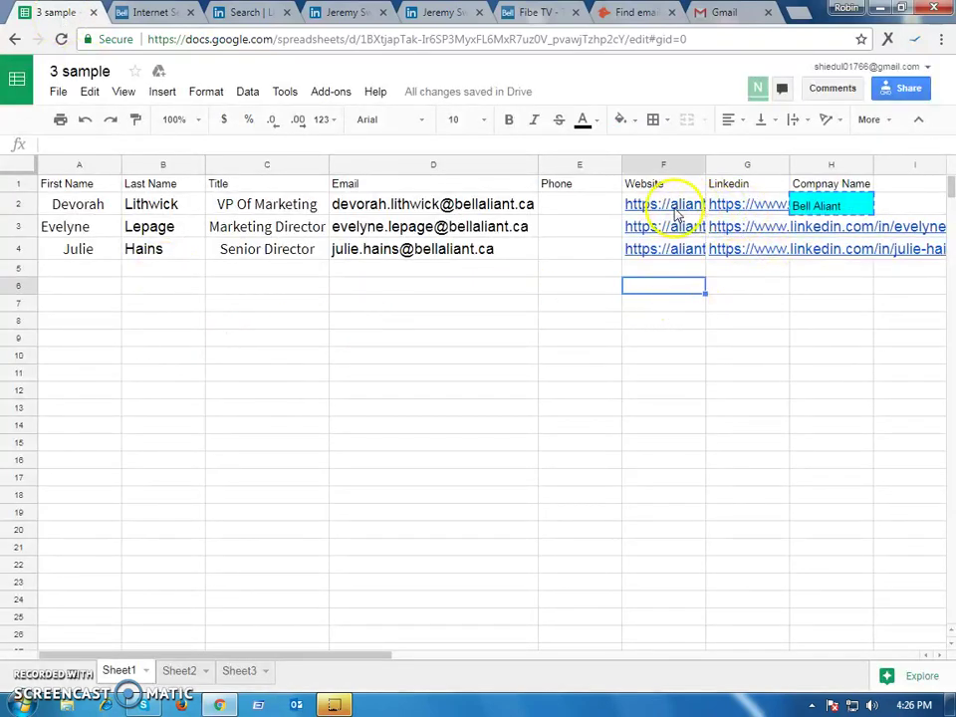
{"action": "left_click", "coordinate": [111, 12]}
{"action": "left_click", "coordinate": [86, 12]}
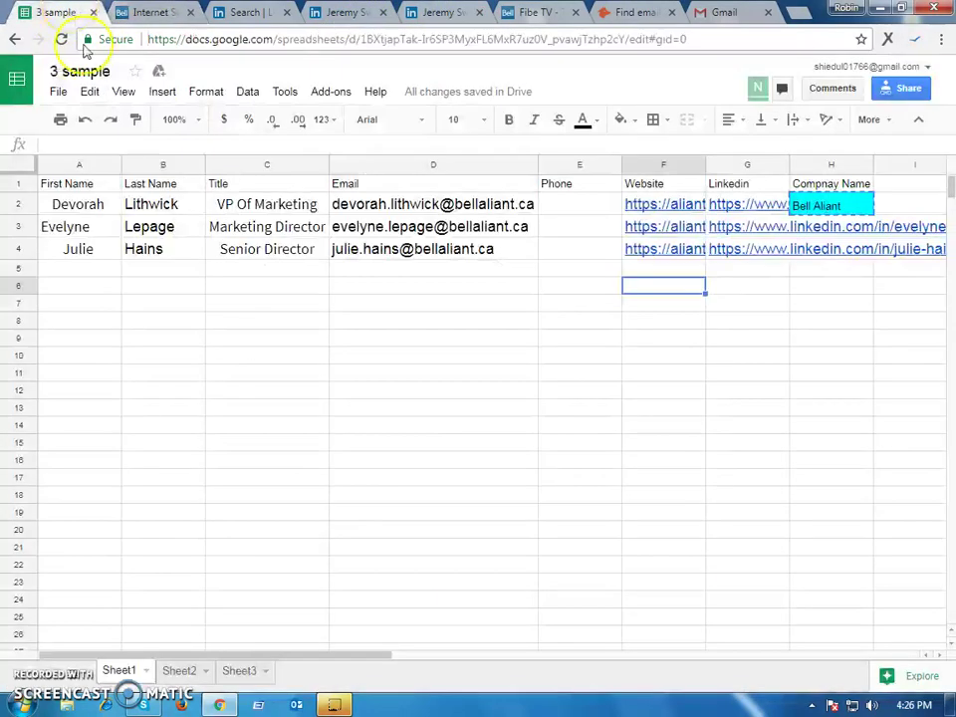
{"action": "left_click", "coordinate": [177, 671]}
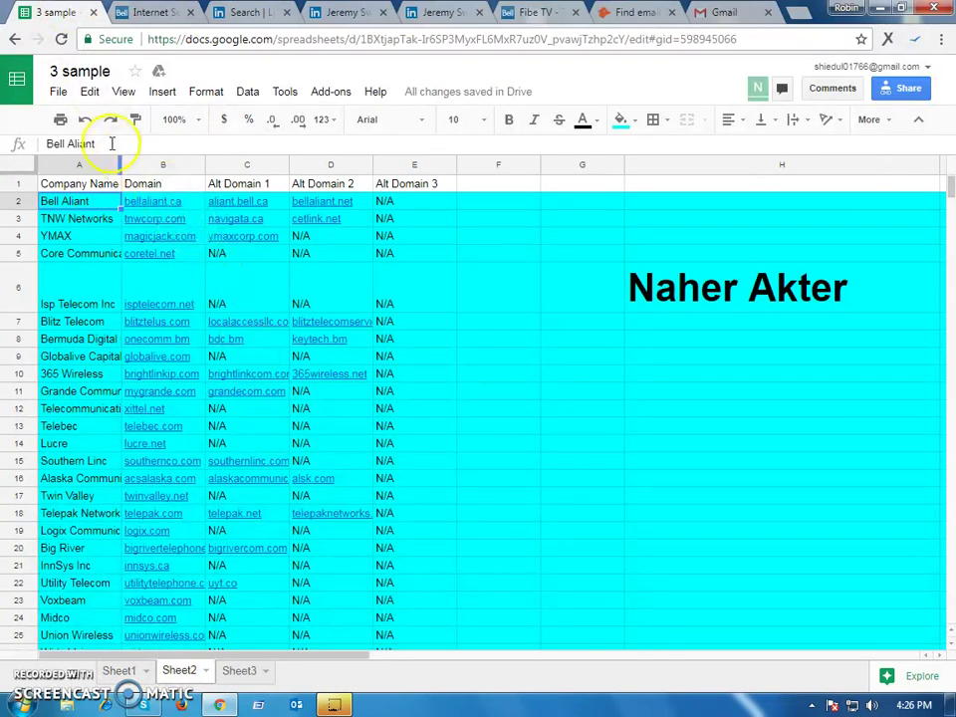
{"action": "left_click", "coordinate": [147, 213]}
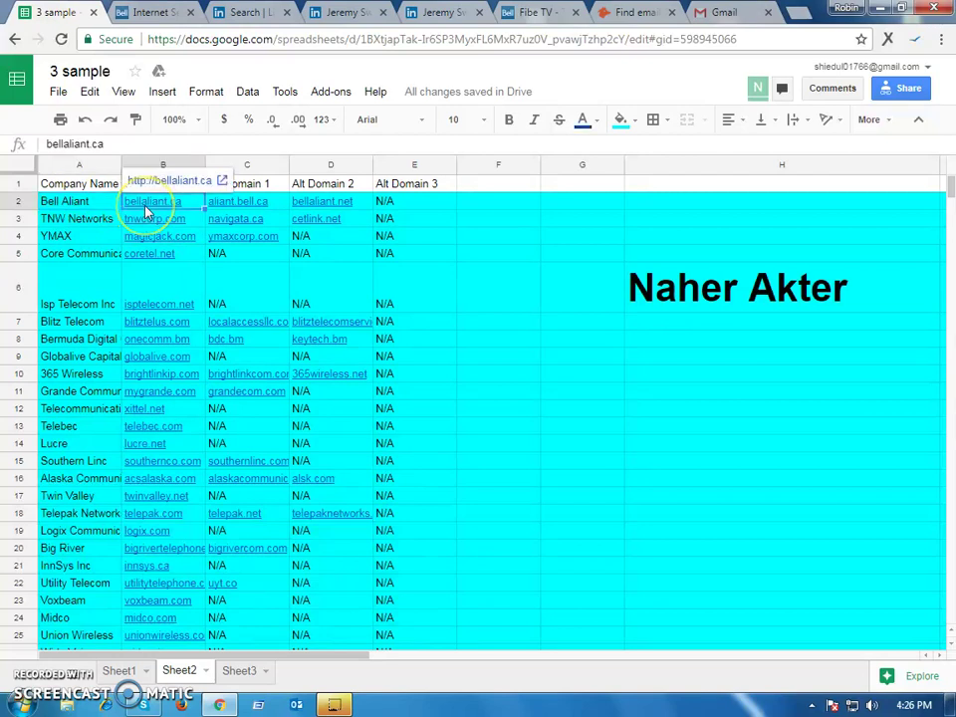
{"action": "key", "text": "ctrl+c"}
Search Hunter for the domain bellaliant.ca, replacing the invalid query
{"action": "left_click", "coordinate": [632, 13]}
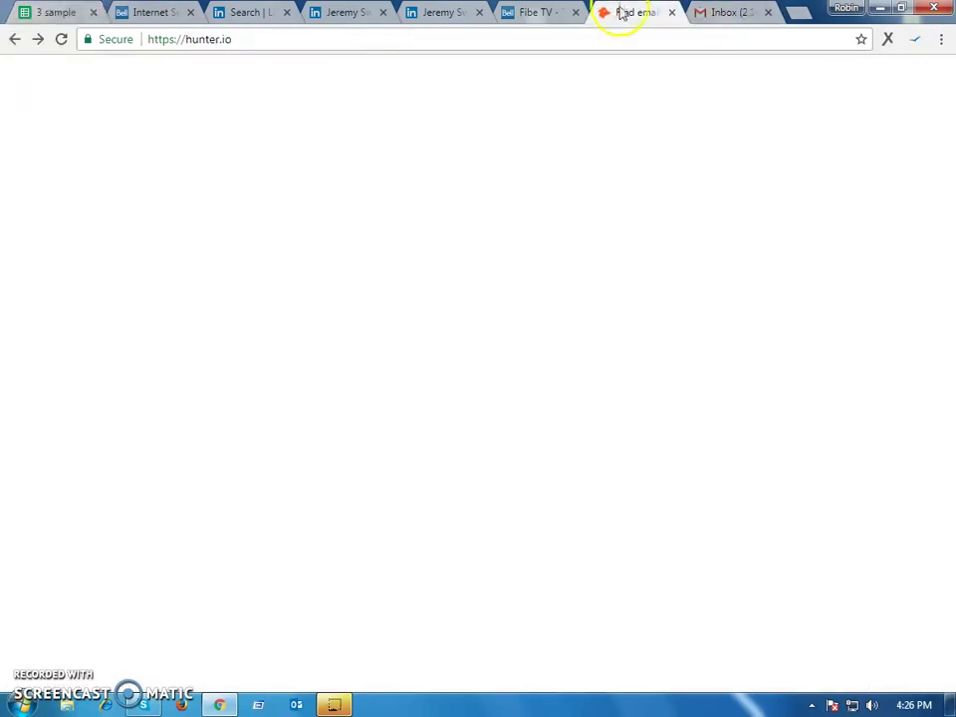
{"action": "key", "text": "ctrl+a"}
{"action": "key", "text": "ctrl+v"}
{"action": "key", "text": "Return"}
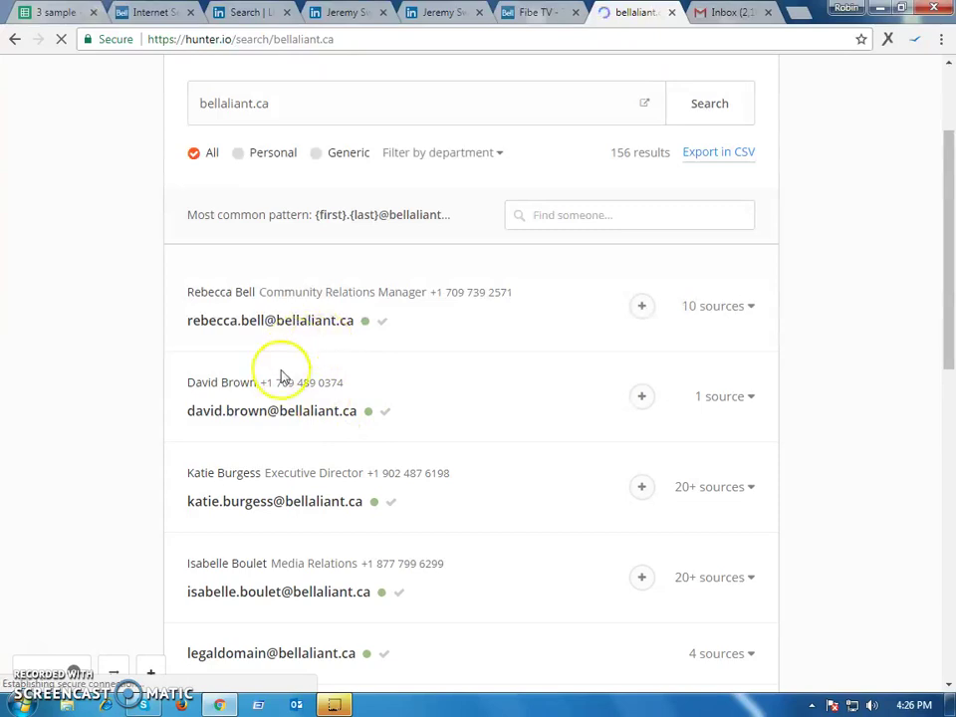
Copy the first result's name into Sheet1, first name in A5 and surname in B5
{"action": "left_click_drag", "start_coordinate": [184, 295], "coordinate": [254, 293]}
{"action": "right_click", "coordinate": [199, 296]}
{"action": "left_click", "coordinate": [224, 305]}
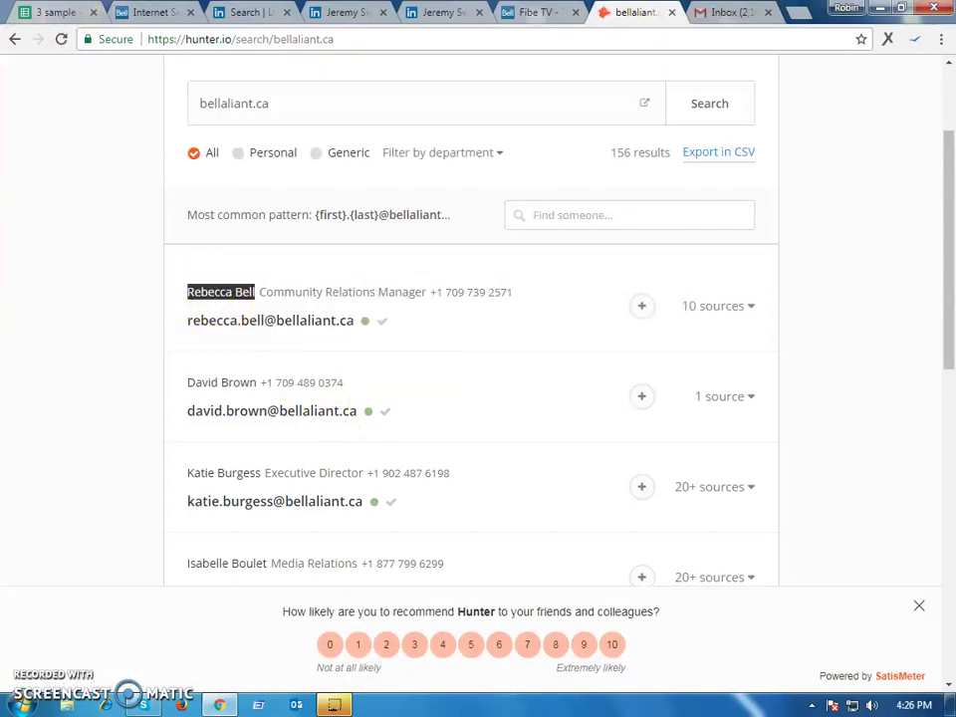
{"action": "key", "text": "ctrl+1"}
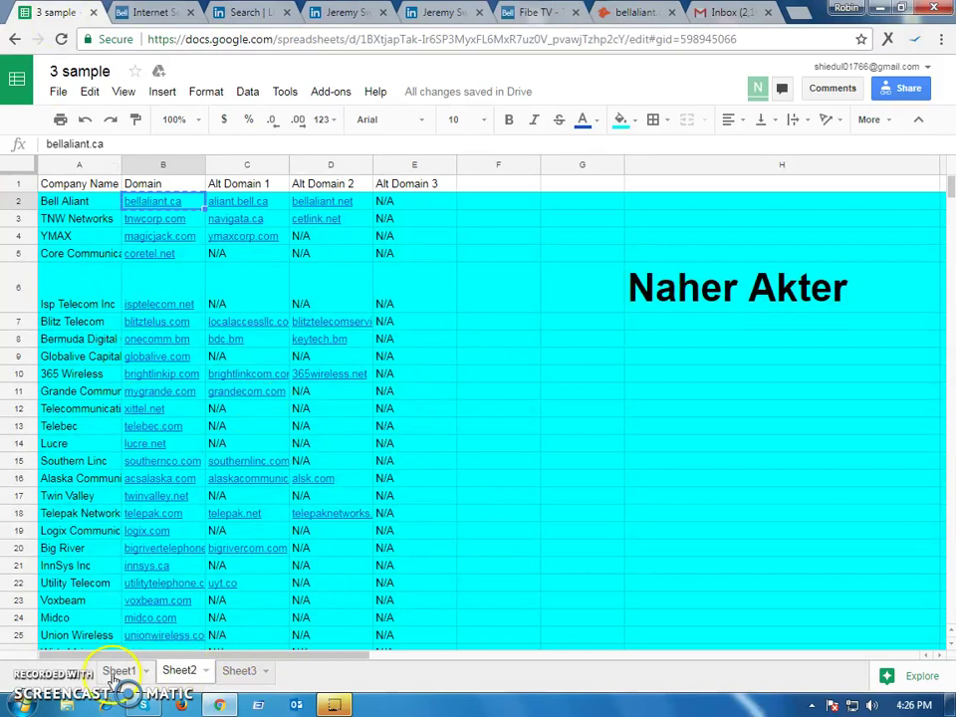
{"action": "left_click", "coordinate": [116, 672]}
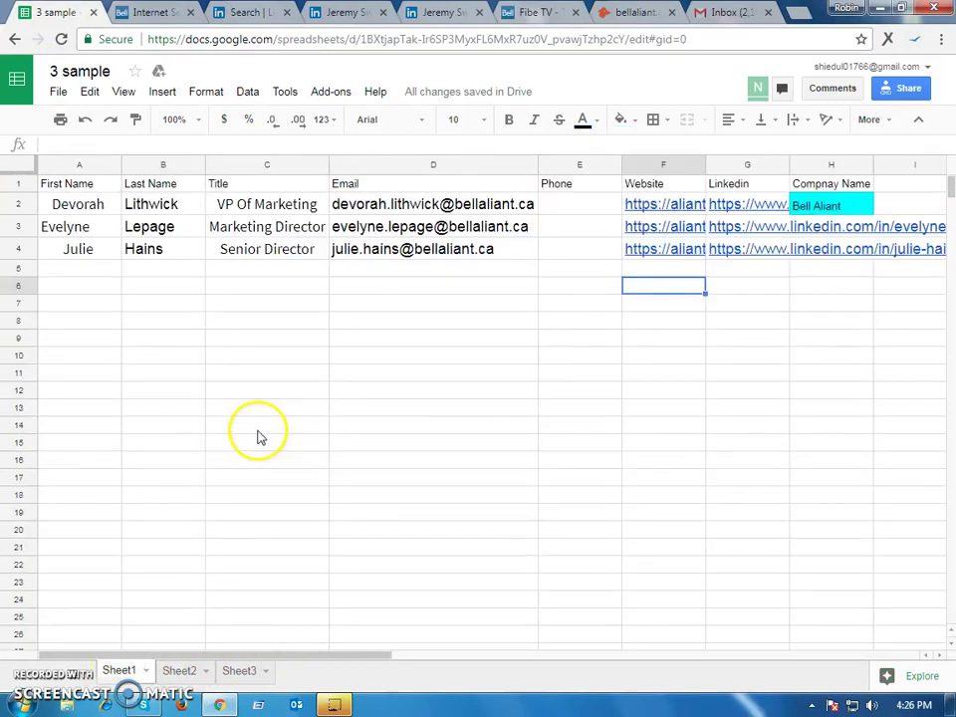
{"action": "left_click", "coordinate": [111, 269]}
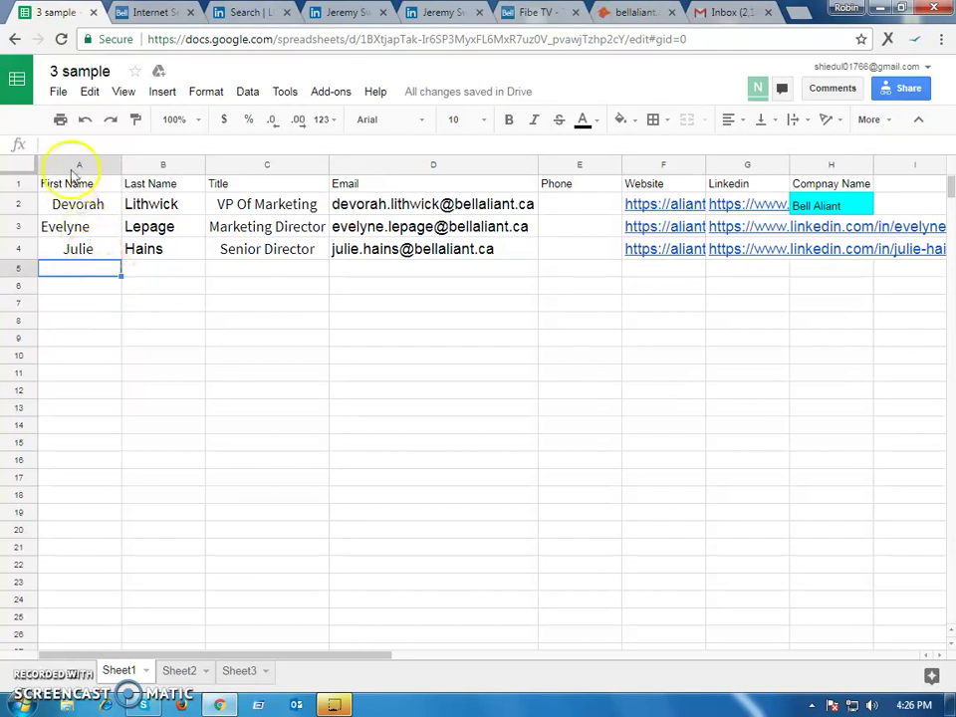
{"action": "key", "text": "ctrl+v"}
{"action": "double_click", "coordinate": [100, 144]}
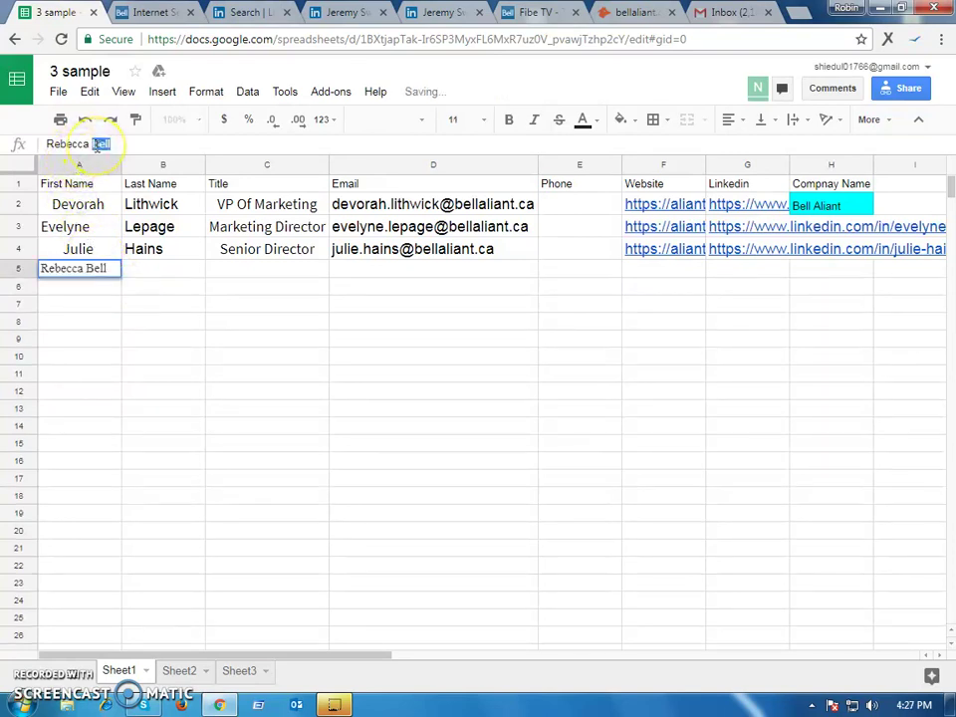
{"action": "key", "text": "ctrl+x"}
{"action": "key", "text": "Tab"}
{"action": "key", "text": "ctrl+v"}
{"action": "key", "text": "Tab"}
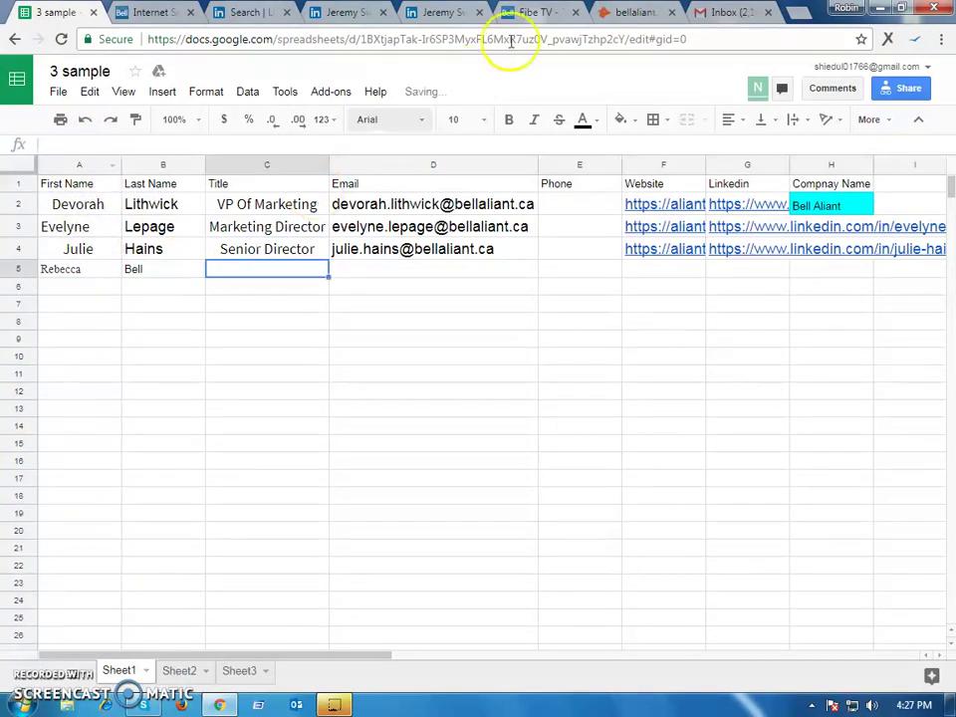
Copy the first result's title, Community Relations Manager, into C5
{"action": "left_click", "coordinate": [630, 12]}
{"action": "left_click_drag", "start_coordinate": [427, 293], "coordinate": [262, 295]}
{"action": "right_click", "coordinate": [262, 295]}
{"action": "left_click", "coordinate": [285, 304]}
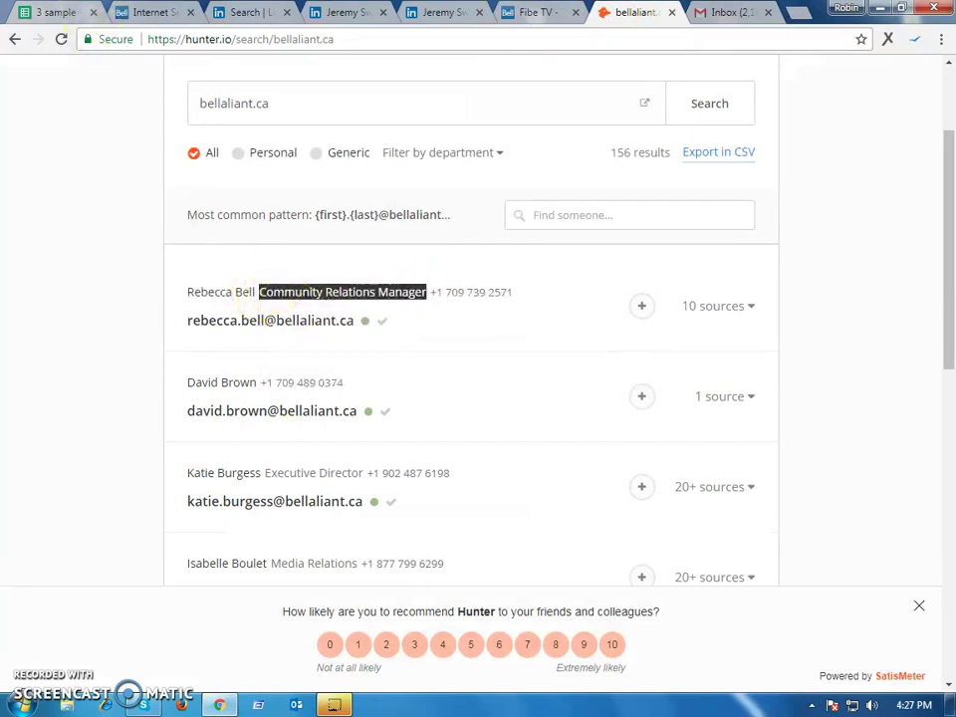
{"action": "left_click", "coordinate": [60, 12]}
{"action": "key", "text": "ctrl+v"}
{"action": "key", "text": "Tab"}
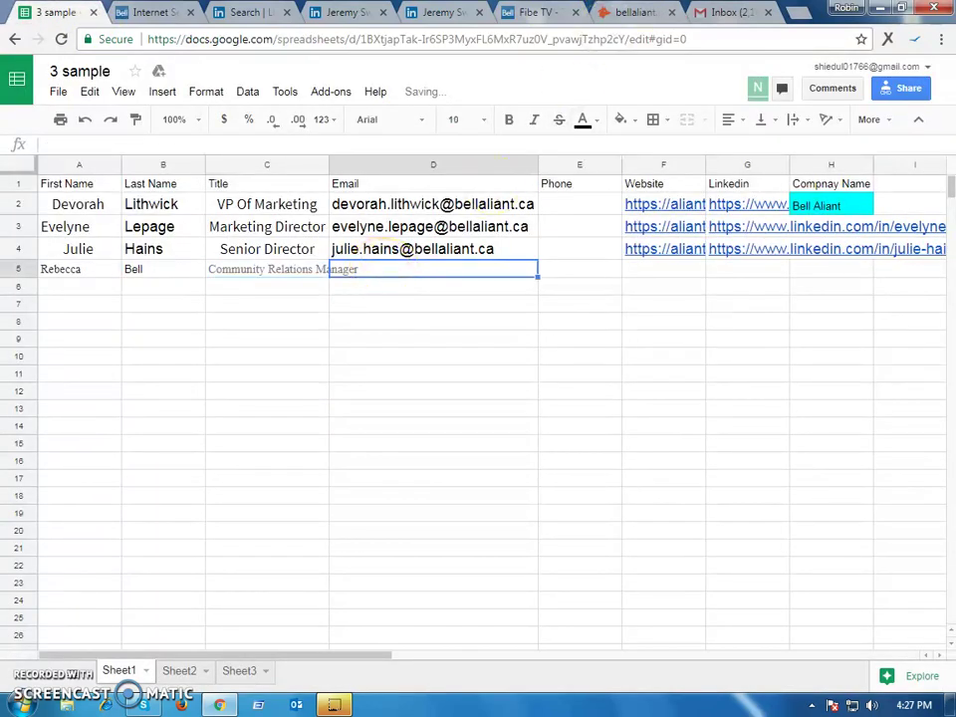
Copy the first result's bellaliant.ca email address into D5
{"action": "left_click", "coordinate": [630, 12]}
{"action": "left_click_drag", "start_coordinate": [354, 324], "coordinate": [188, 325]}
{"action": "right_click", "coordinate": [189, 320]}
{"action": "left_click", "coordinate": [221, 333]}
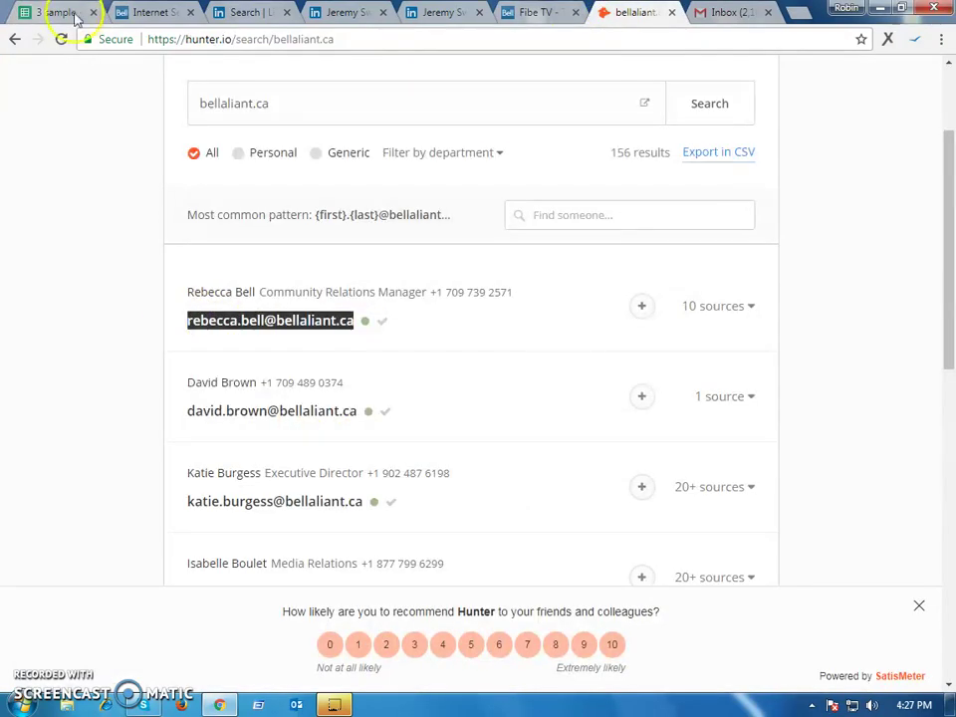
{"action": "left_click", "coordinate": [58, 12]}
{"action": "key", "text": "ctrl+v"}
{"action": "left_click", "coordinate": [585, 275]}
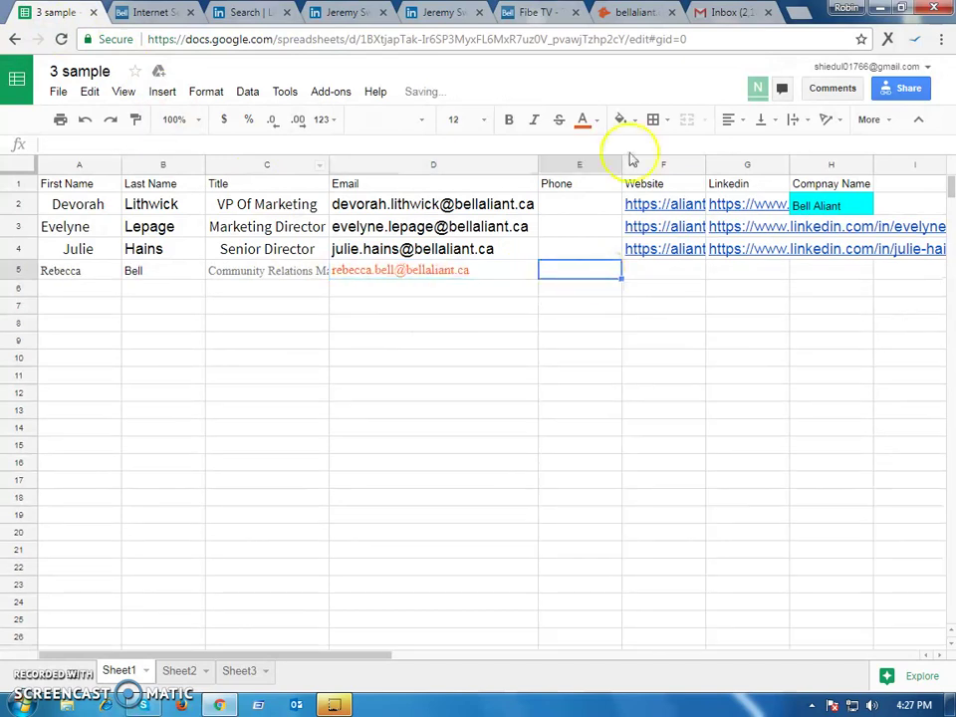
Copy the first result's phone number into E5
{"action": "left_click", "coordinate": [634, 12]}
{"action": "left_click_drag", "start_coordinate": [512, 292], "coordinate": [450, 295]}
{"action": "right_click", "coordinate": [449, 294]}
{"action": "left_click", "coordinate": [476, 307]}
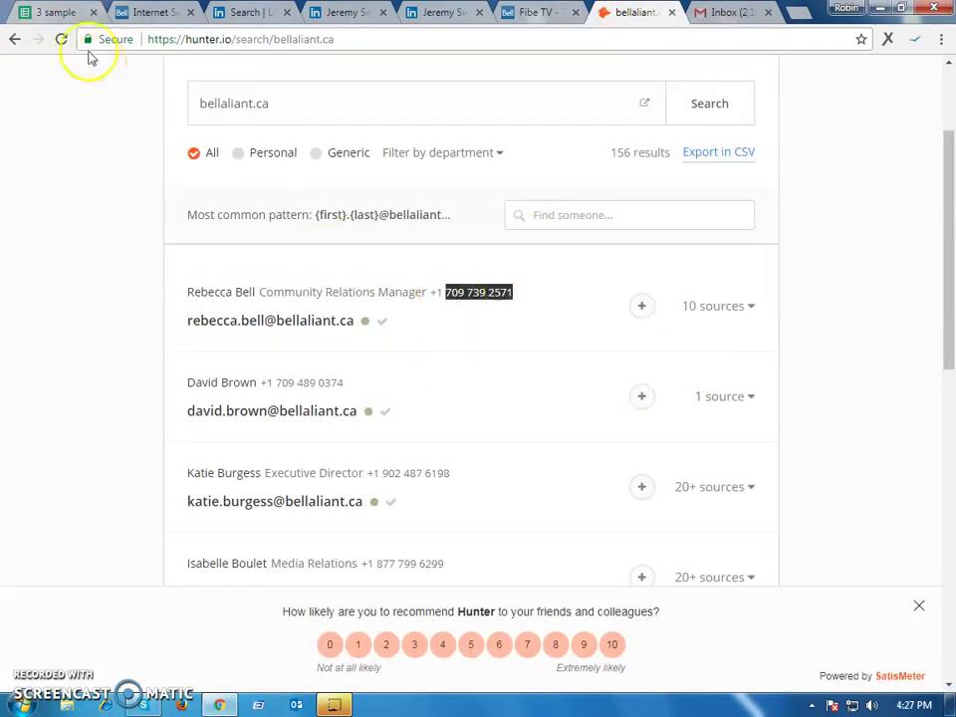
{"action": "left_click", "coordinate": [62, 12]}
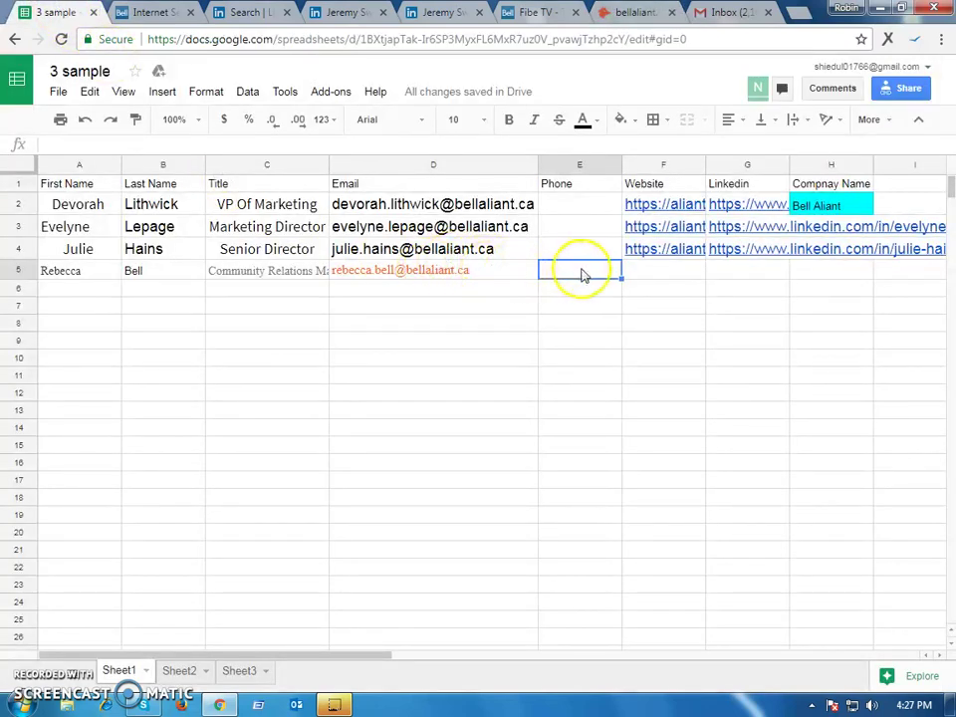
{"action": "key", "text": "ctrl+v"}
{"action": "left_click", "coordinate": [672, 275]}
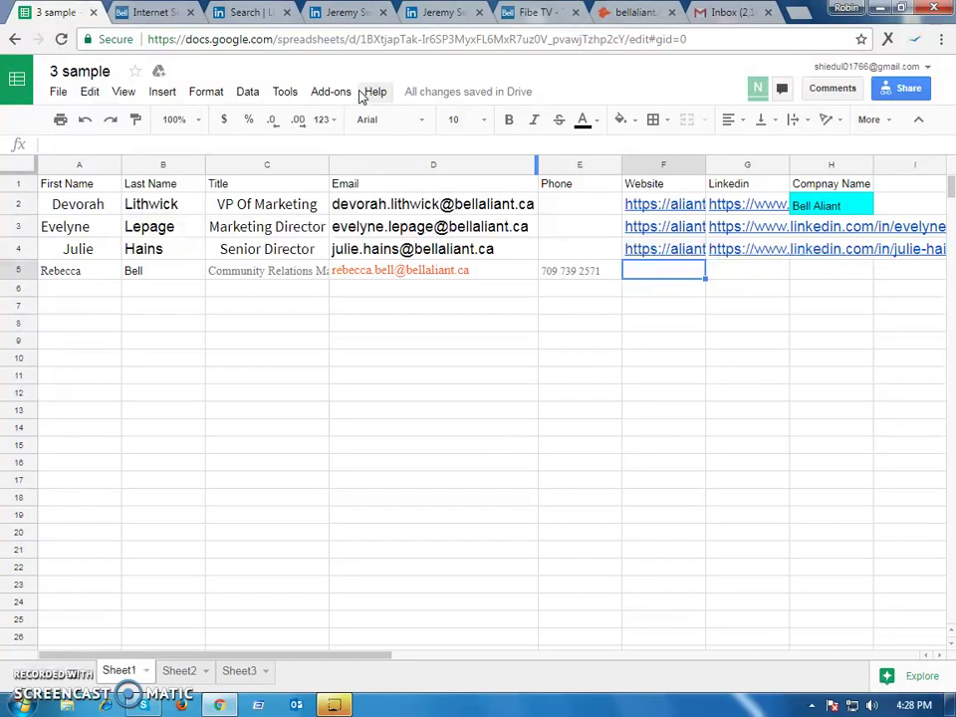
{"action": "left_click", "coordinate": [658, 233]}
{"action": "left_click", "coordinate": [662, 255]}
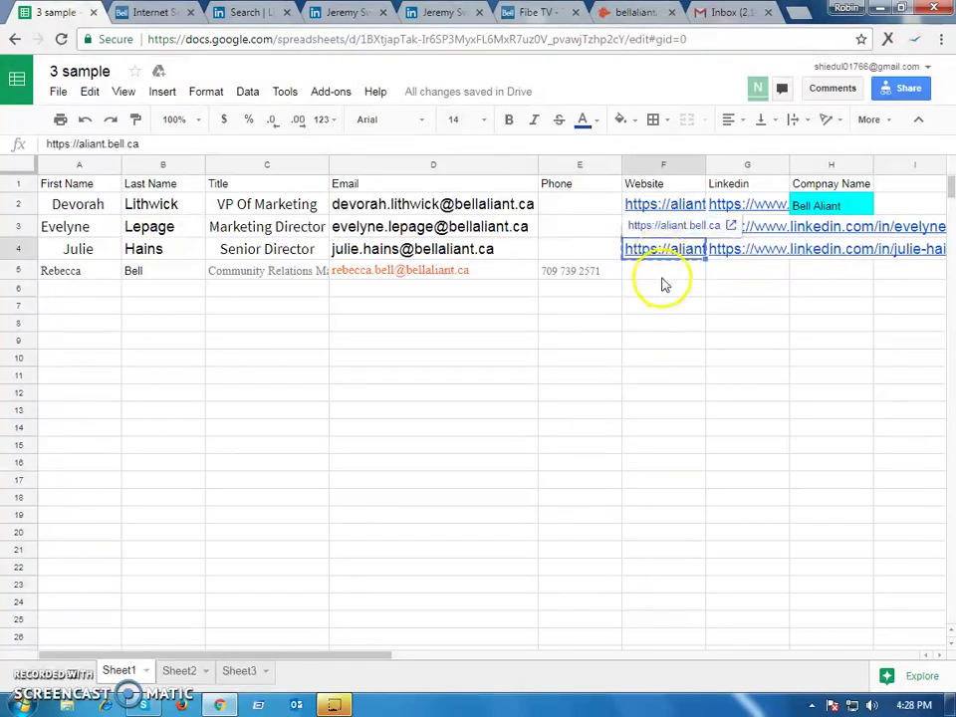
{"action": "left_click", "coordinate": [661, 272]}
{"action": "key", "text": "ctrl+v"}
{"action": "left_click", "coordinate": [721, 284]}
{"action": "key", "text": "Down"}
{"action": "key", "text": "Down"}
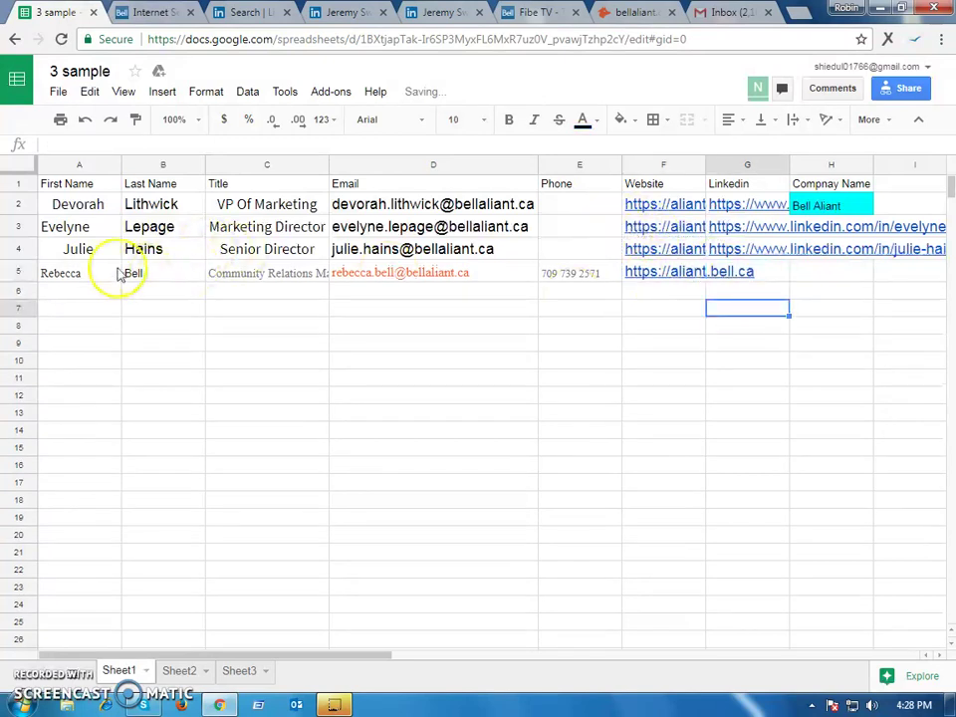
Google the row-5 contact's name and title from A5:C5 in a new tab
{"action": "left_click_drag", "start_coordinate": [85, 273], "coordinate": [293, 273]}
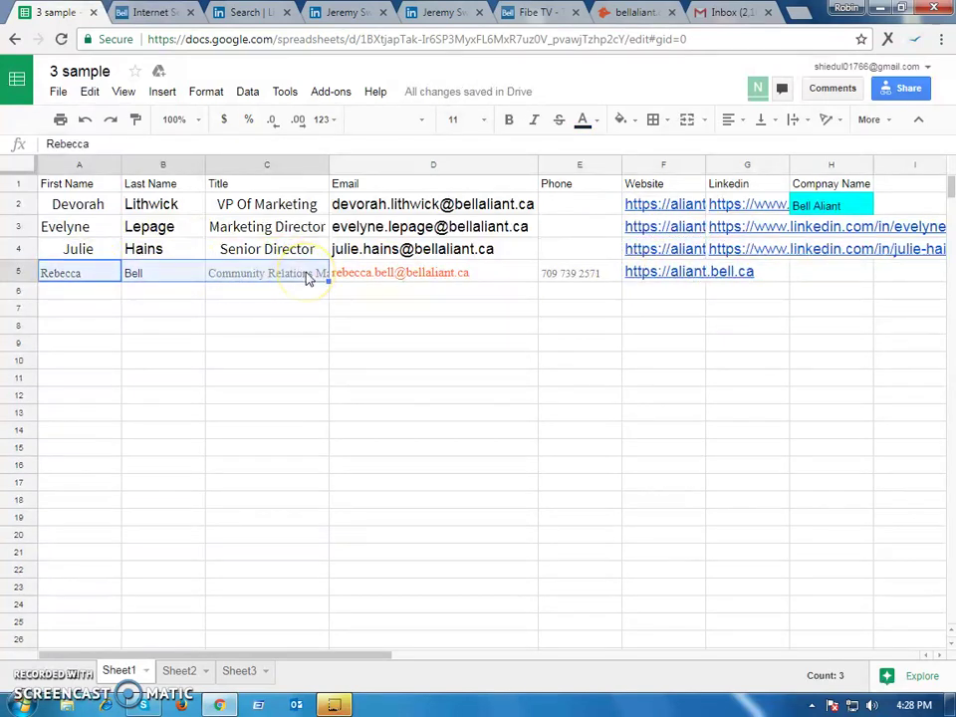
{"action": "left_click", "coordinate": [793, 14]}
{"action": "key", "text": "ctrl+v"}
{"action": "key", "text": "Return"}
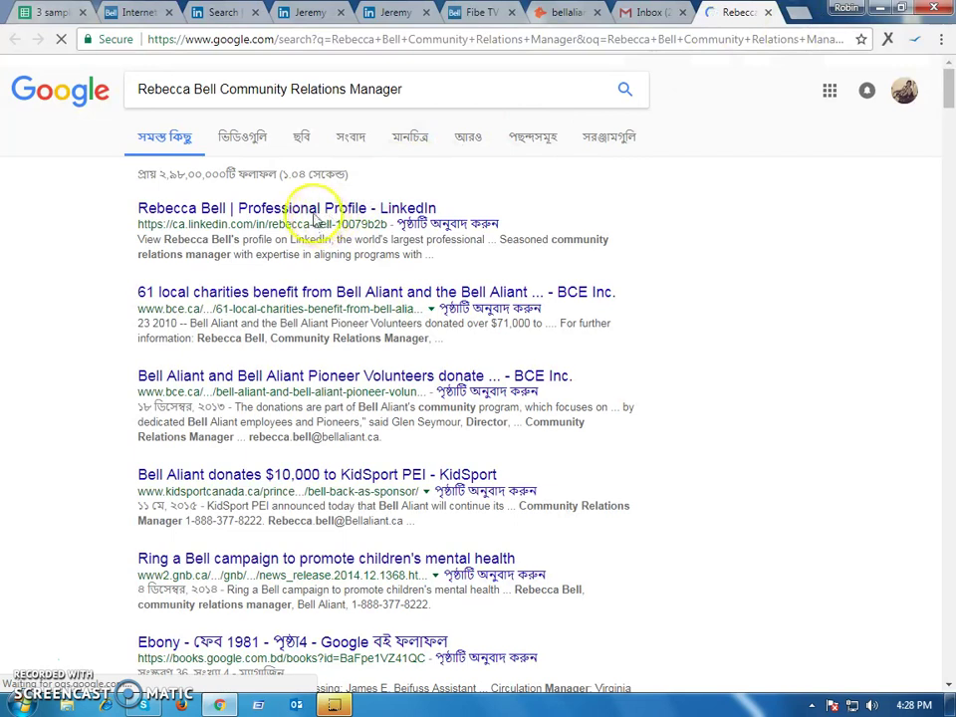
Open the contact's LinkedIn profile from the results and paste its address into G5
{"action": "right_click", "coordinate": [348, 211]}
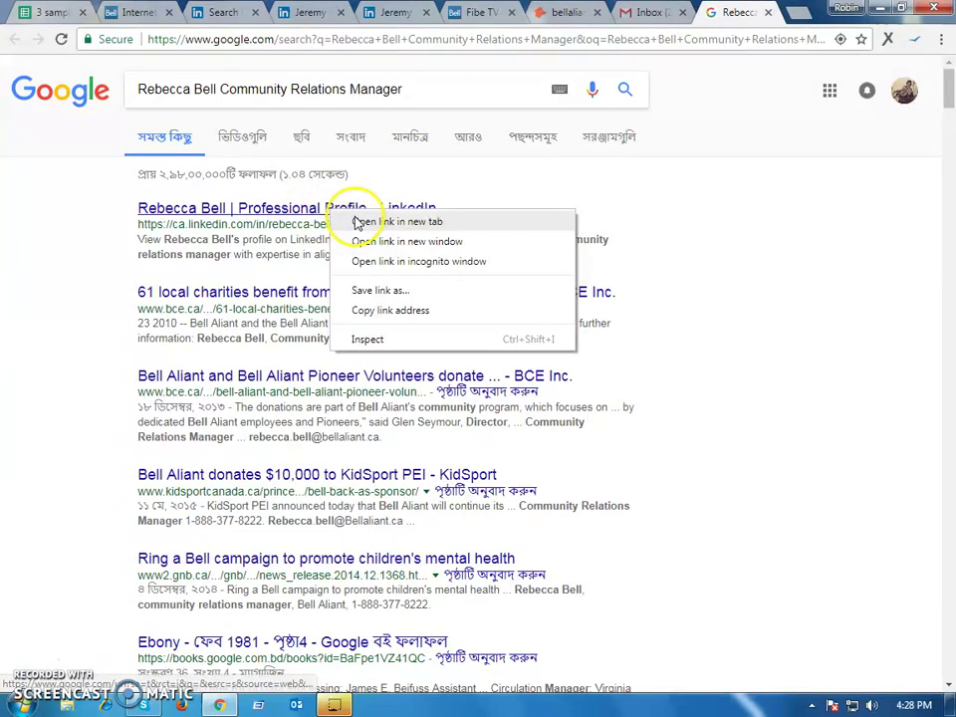
{"action": "left_click", "coordinate": [394, 220]}
{"action": "left_click", "coordinate": [738, 13]}
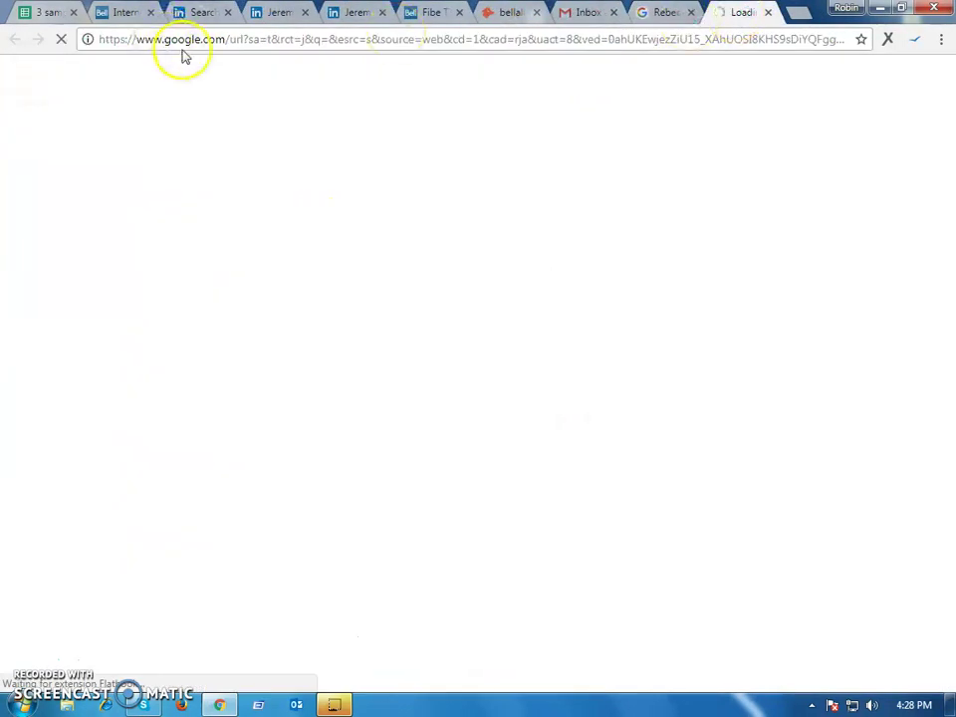
{"action": "right_click", "coordinate": [233, 36]}
{"action": "left_click", "coordinate": [264, 77]}
{"action": "left_click", "coordinate": [45, 16]}
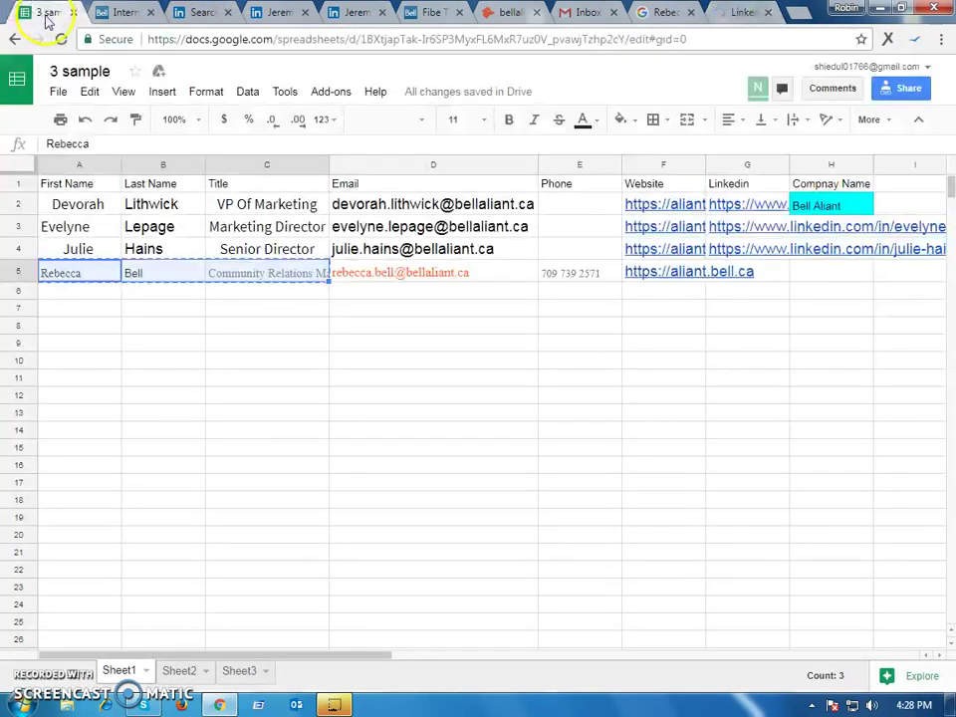
{"action": "left_click", "coordinate": [797, 277]}
{"action": "left_click", "coordinate": [721, 273]}
{"action": "key", "text": "ctrl+v"}
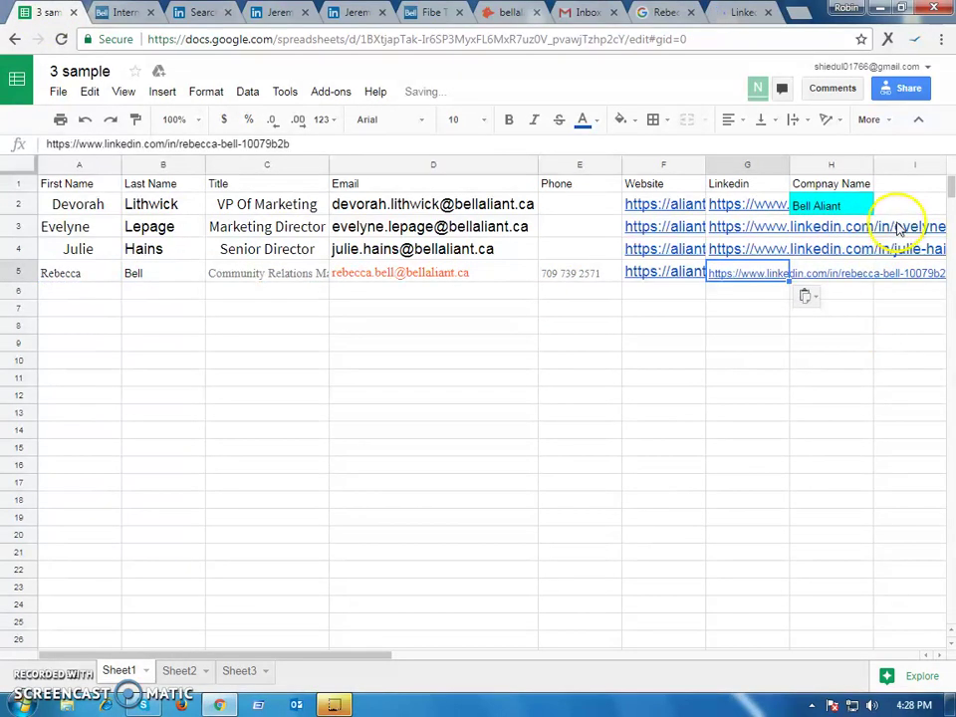
Fill Bell Aliant from H2 down to H5 for all four contacts
{"action": "left_click", "coordinate": [865, 211]}
{"action": "left_click_drag", "start_coordinate": [872, 211], "coordinate": [862, 278]}
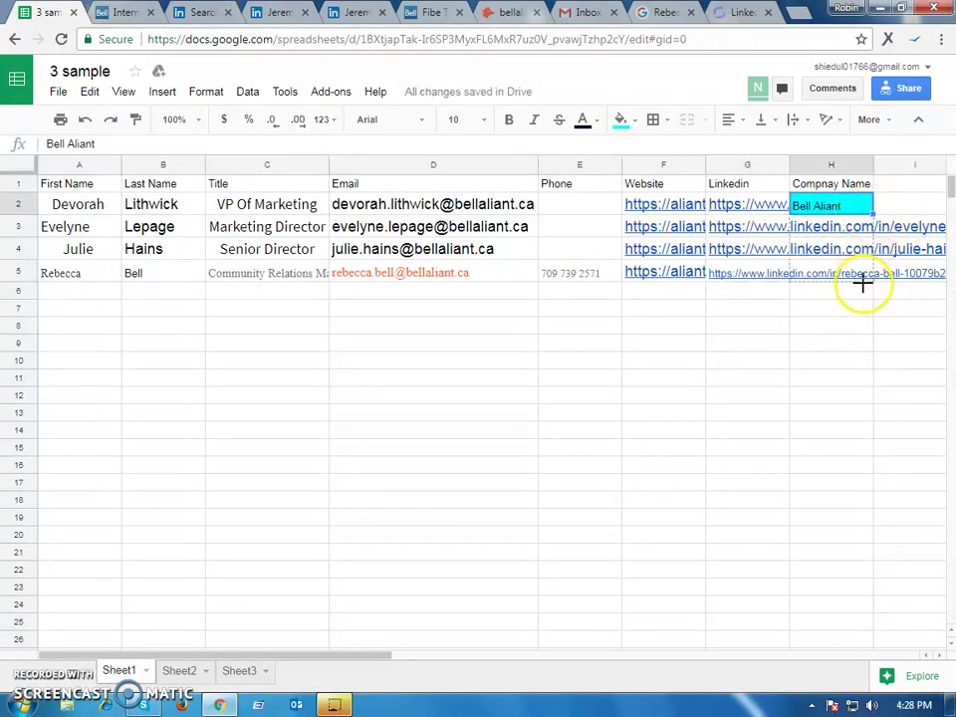
{"action": "left_click", "coordinate": [597, 363]}
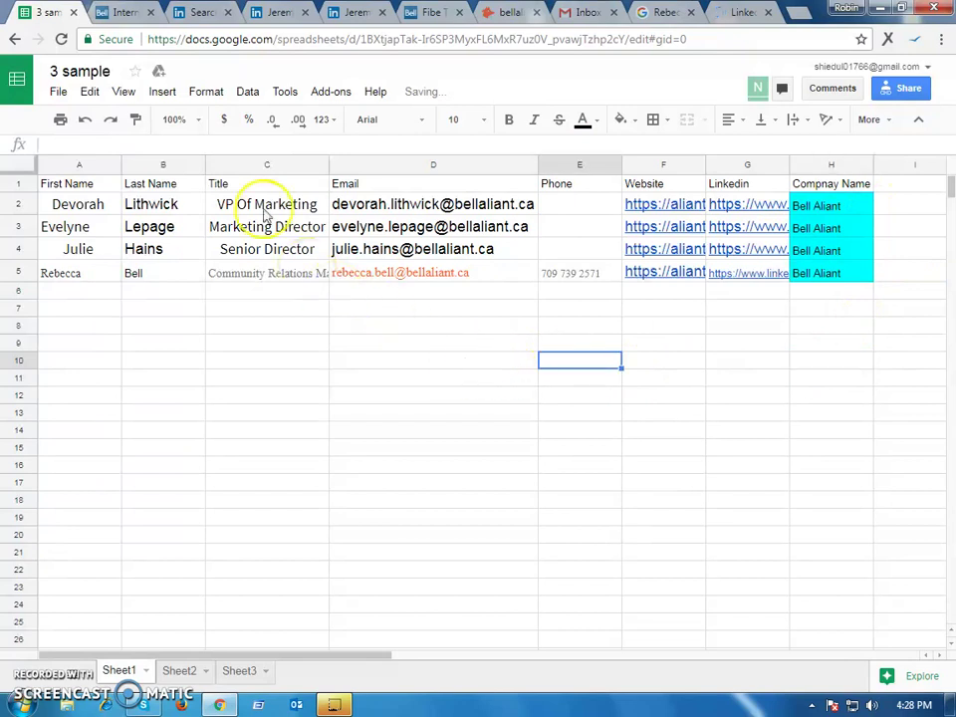
On Sheet2, view the next company, TNW Networks, and its domain tnwcorp.com
{"action": "left_click", "coordinate": [184, 670]}
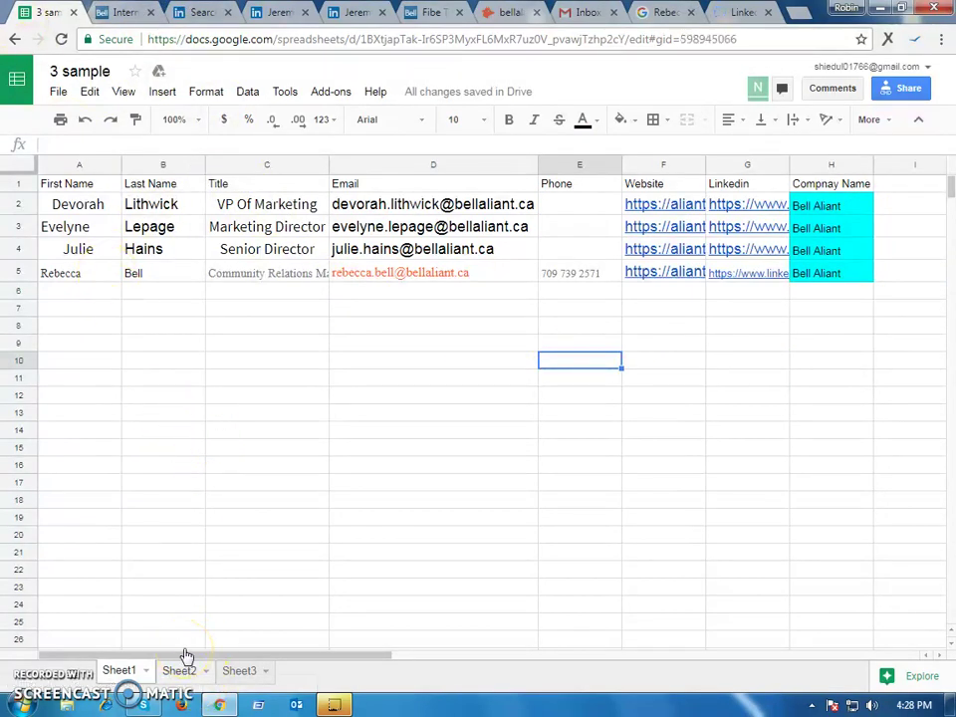
{"action": "left_click", "coordinate": [181, 669]}
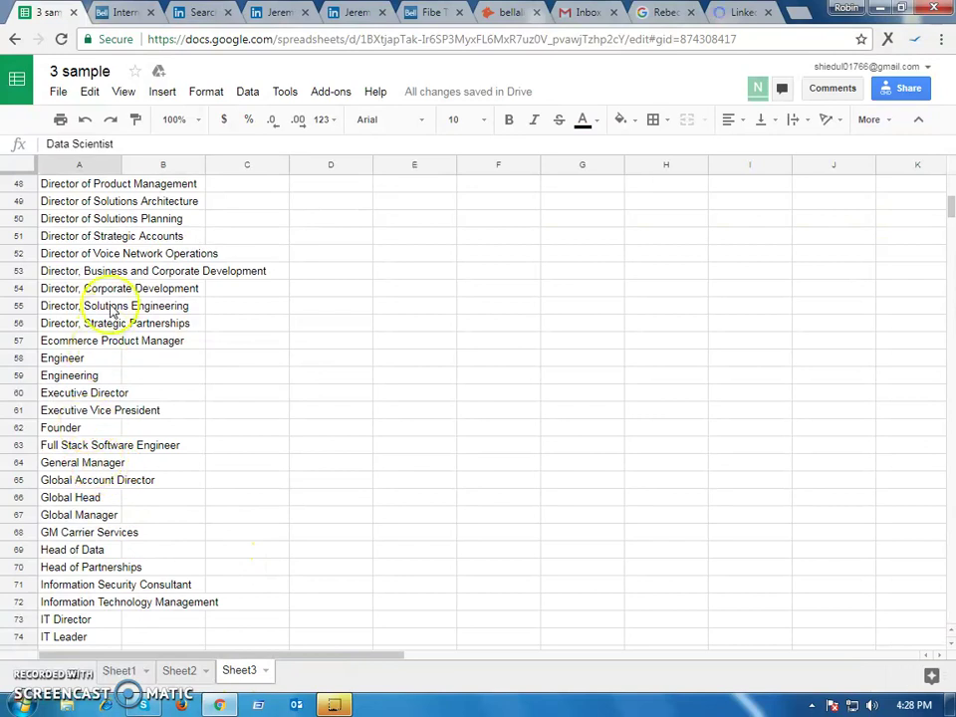
{"action": "left_click", "coordinate": [117, 669]}
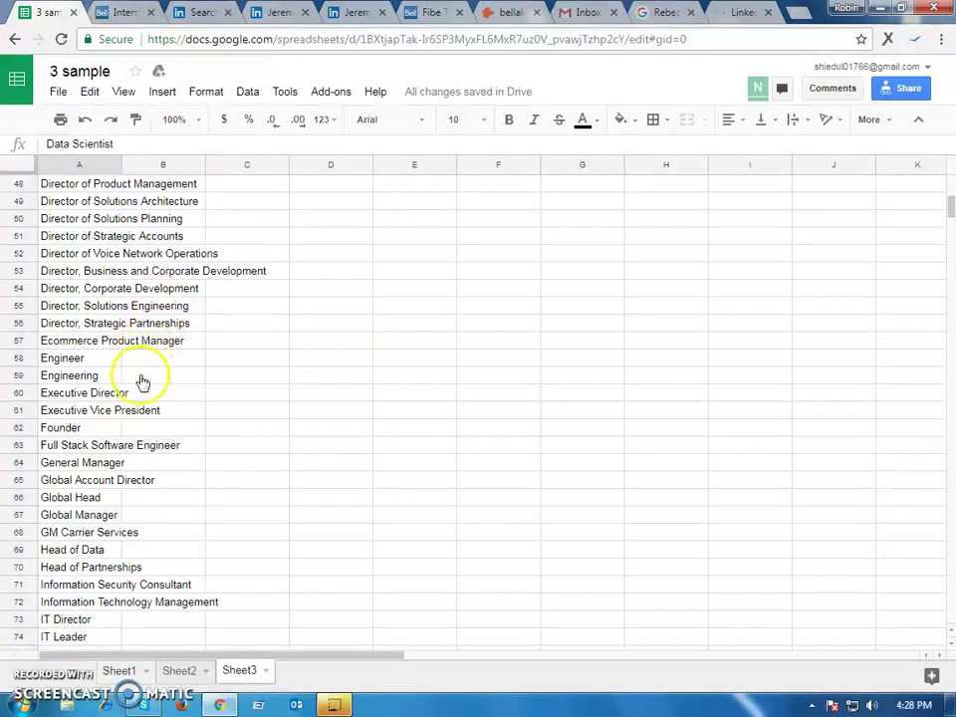
{"action": "left_click", "coordinate": [122, 670]}
{"action": "left_click_drag", "start_coordinate": [126, 638], "coordinate": [122, 673]}
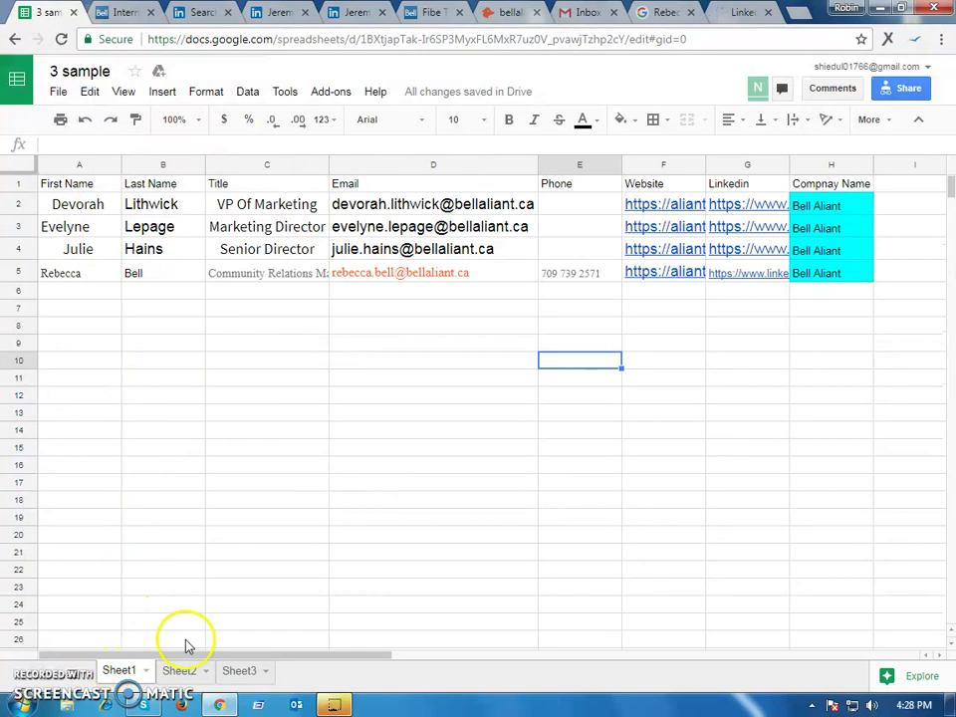
{"action": "left_click", "coordinate": [182, 670]}
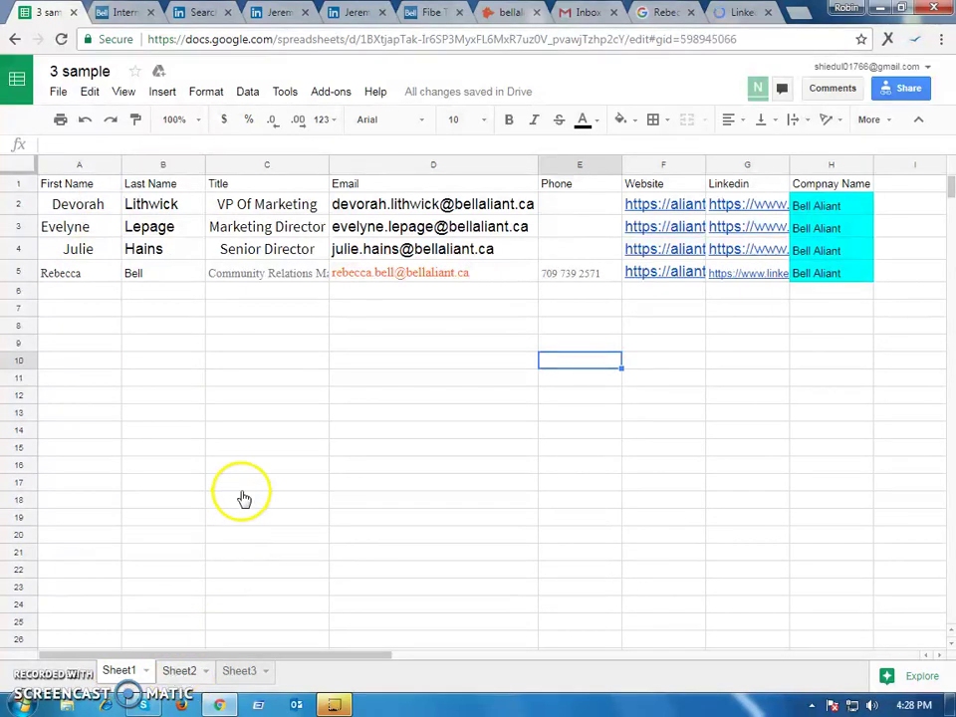
{"action": "left_click", "coordinate": [182, 670]}
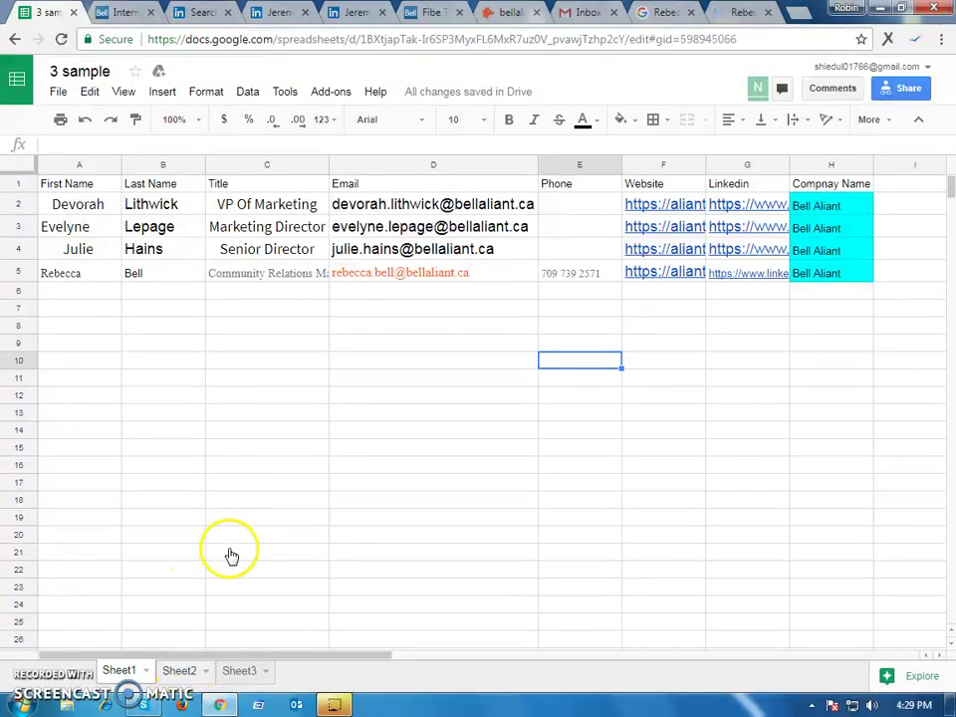
{"action": "left_click", "coordinate": [71, 228]}
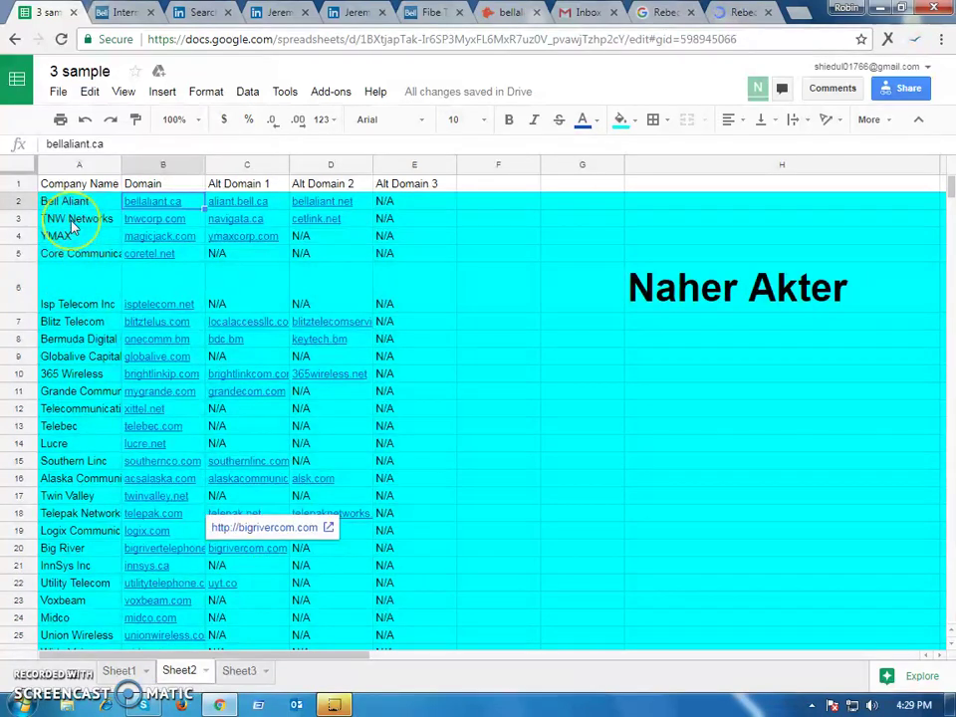
{"action": "left_click", "coordinate": [154, 225]}
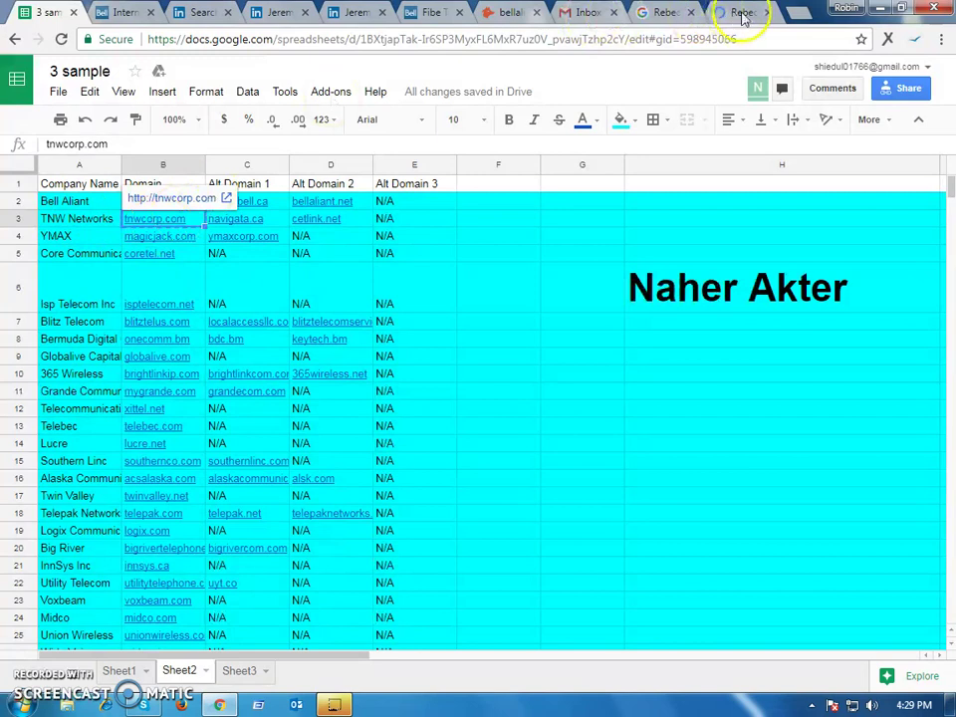
Replace the Google query with tnwcorp.com and search
{"action": "left_click", "coordinate": [665, 12]}
{"action": "left_click_drag", "start_coordinate": [408, 89], "coordinate": [139, 90]}
{"action": "key", "text": "ctrl+v"}
{"action": "key", "text": "Return"}
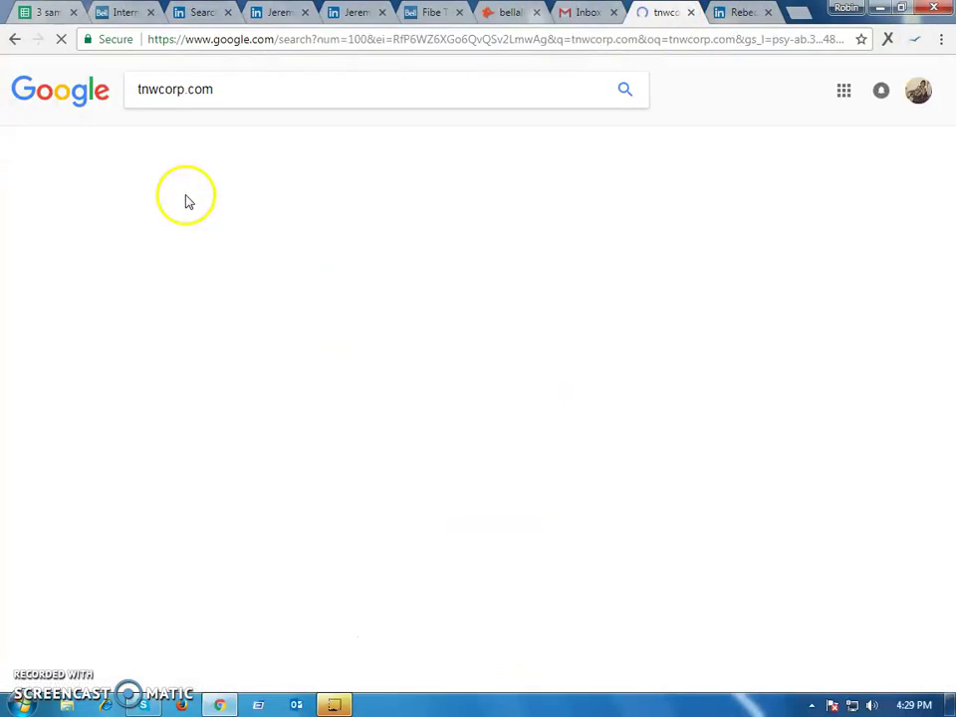
Browse the TNW Networks homepage, then return to the tnwcorp.com results
{"action": "left_click", "coordinate": [259, 245]}
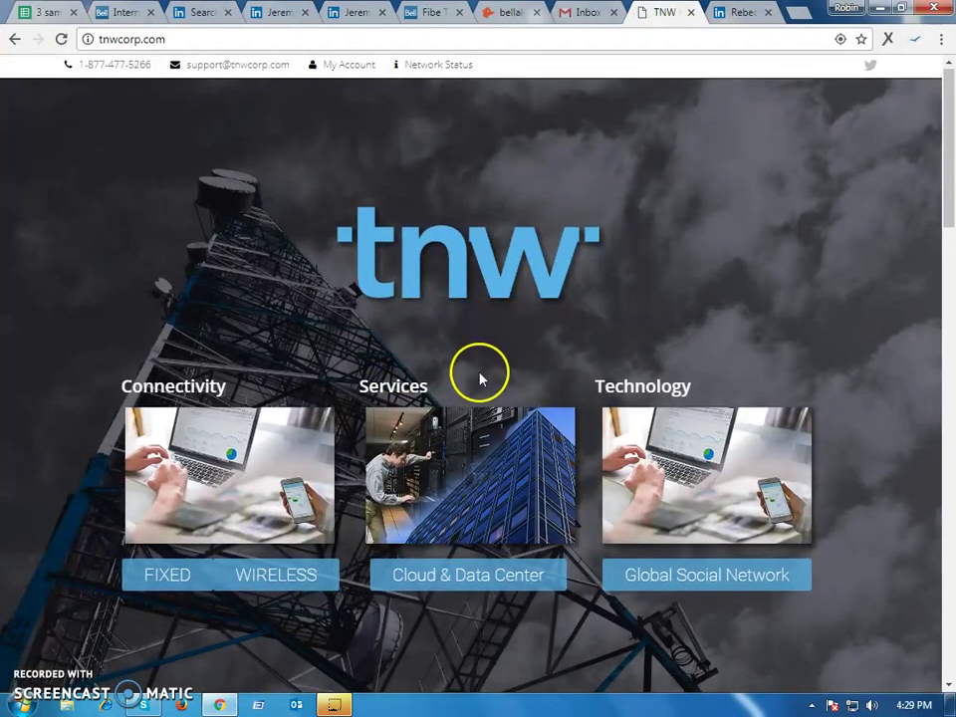
{"action": "scroll", "coordinate": [481, 375], "scroll_direction": "down", "scroll_amount": 10}
{"action": "scroll", "coordinate": [289, 408], "scroll_direction": "down", "scroll_amount": 10}
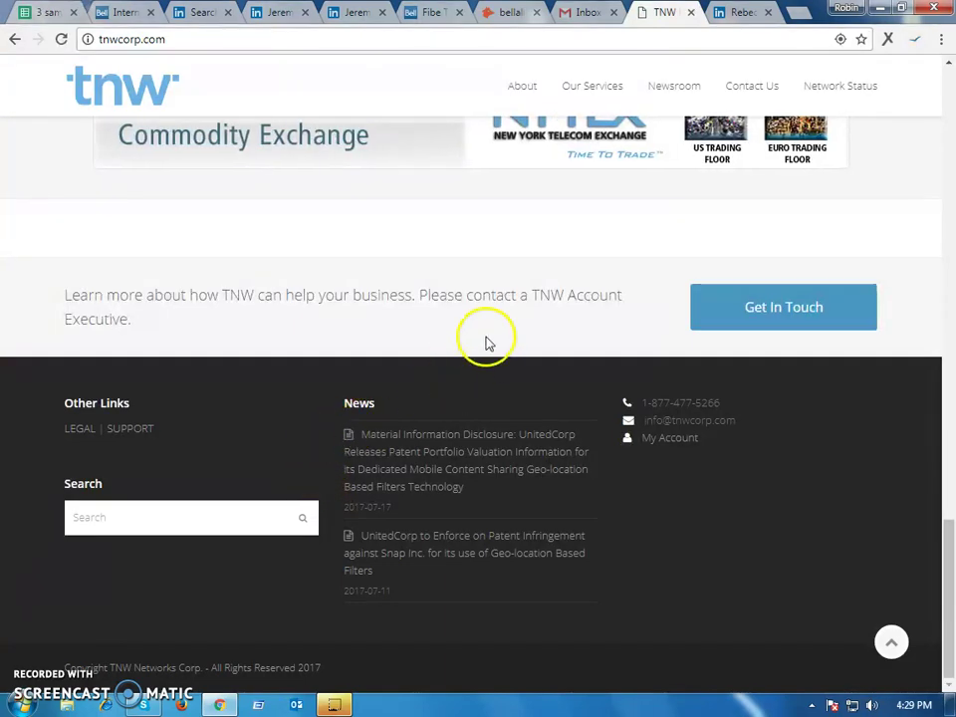
{"action": "scroll", "coordinate": [423, 512], "scroll_direction": "up", "scroll_amount": 10}
{"action": "scroll", "coordinate": [432, 488], "scroll_direction": "up", "scroll_amount": 10}
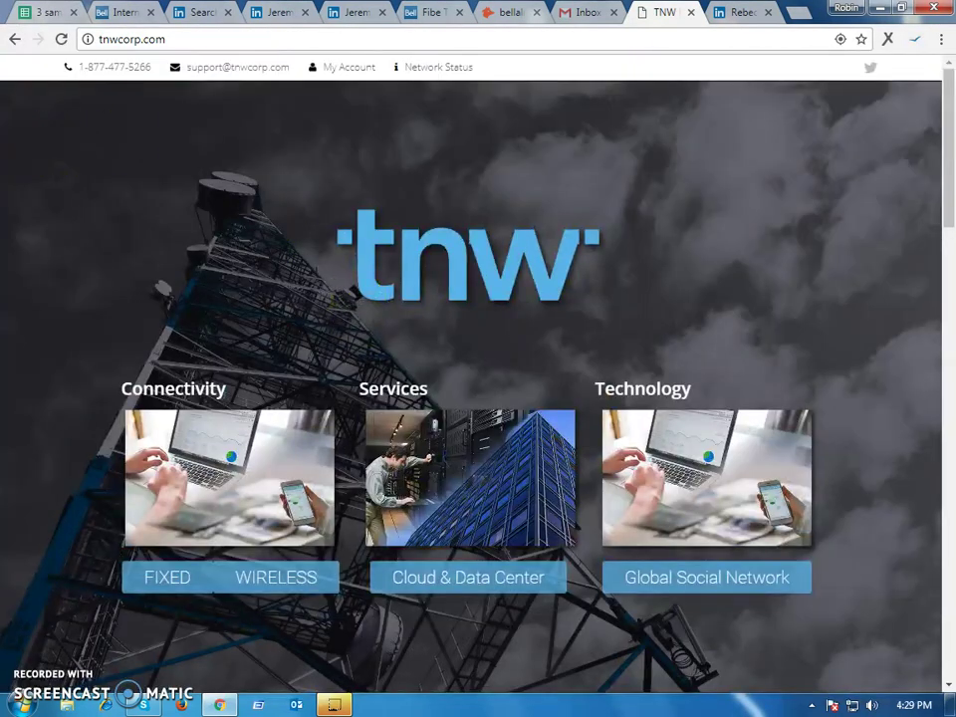
{"action": "left_click", "coordinate": [12, 41]}
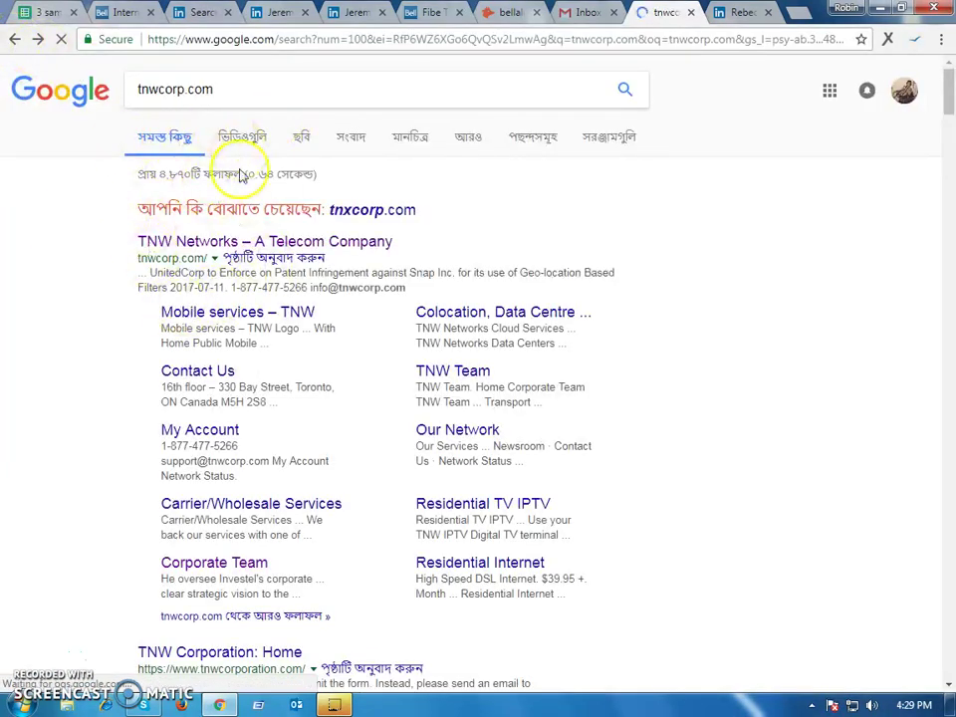
Open TNW's Corporate Team sitelink in a new browser tab and switch to it
{"action": "scroll", "coordinate": [249, 438], "scroll_direction": "down", "scroll_amount": 5}
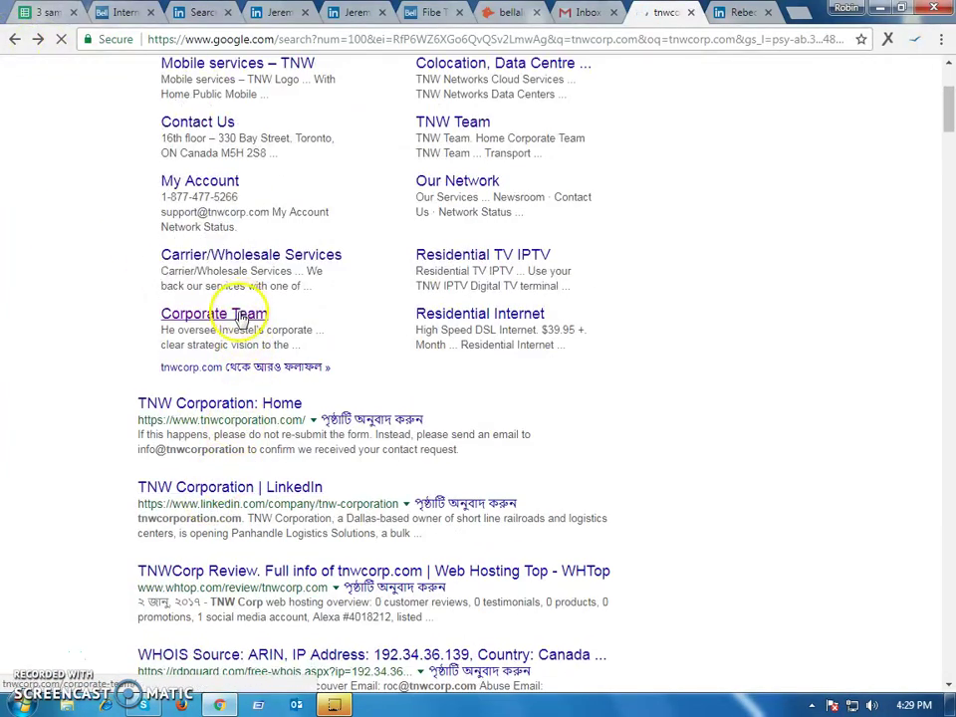
{"action": "scroll", "coordinate": [249, 231], "scroll_direction": "up", "scroll_amount": 5}
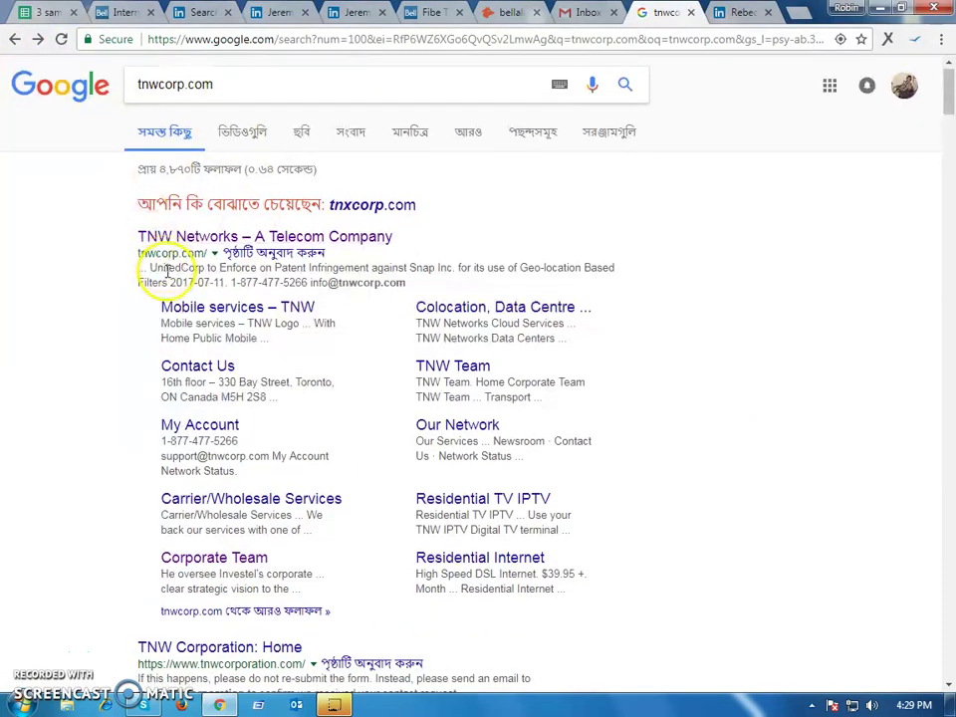
{"action": "scroll", "coordinate": [159, 329], "scroll_direction": "down", "scroll_amount": 2}
{"action": "right_click", "coordinate": [241, 399]}
{"action": "left_click", "coordinate": [289, 412]}
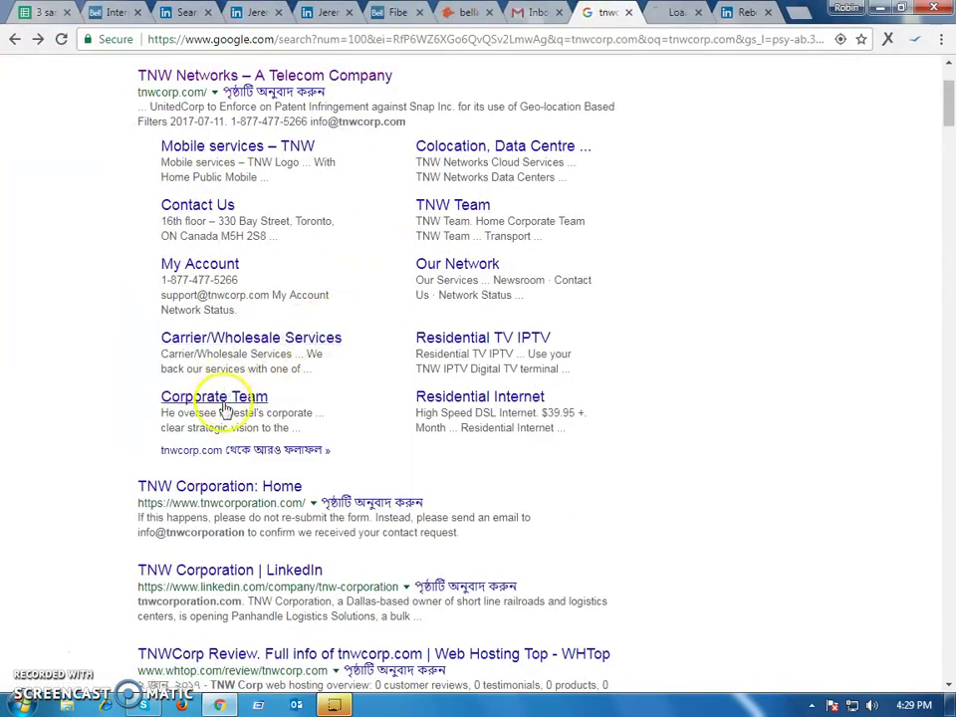
{"action": "left_click", "coordinate": [674, 13]}
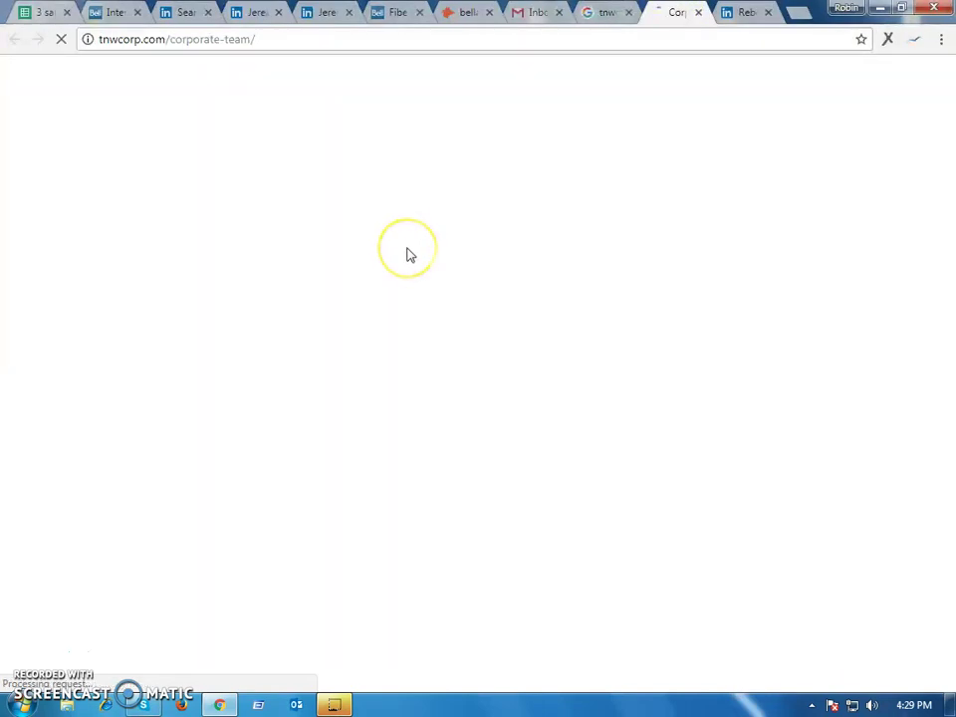
Scroll through tnwcorp.com/corporate-team/ to review the chairman, officers and senior management with titles
{"action": "scroll", "coordinate": [338, 384], "scroll_direction": "down", "scroll_amount": 1}
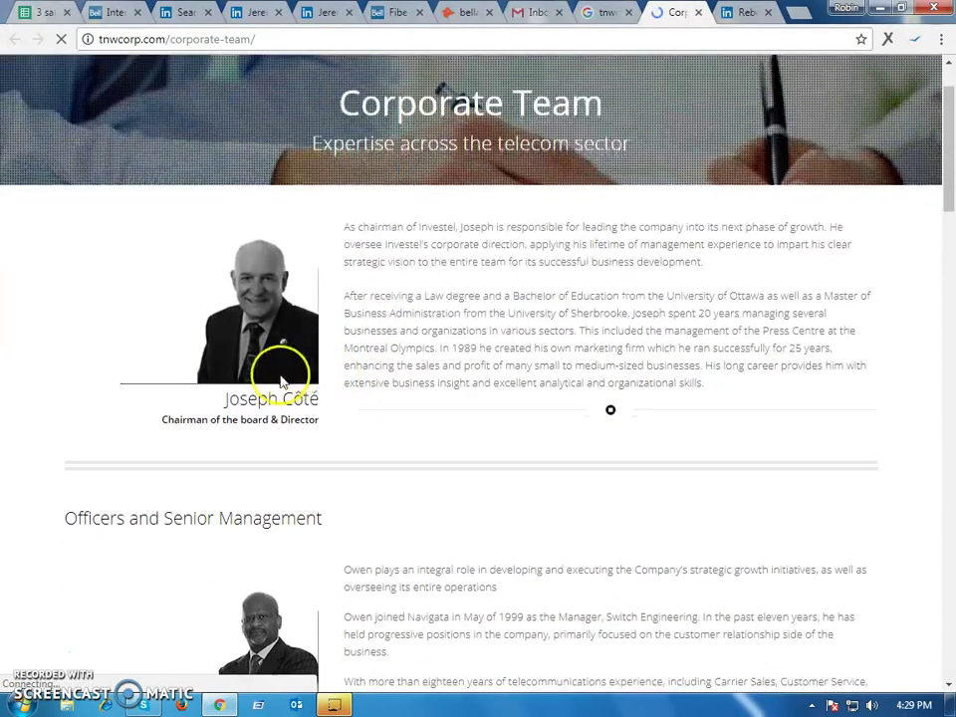
{"action": "scroll", "coordinate": [282, 381], "scroll_direction": "down", "scroll_amount": 1}
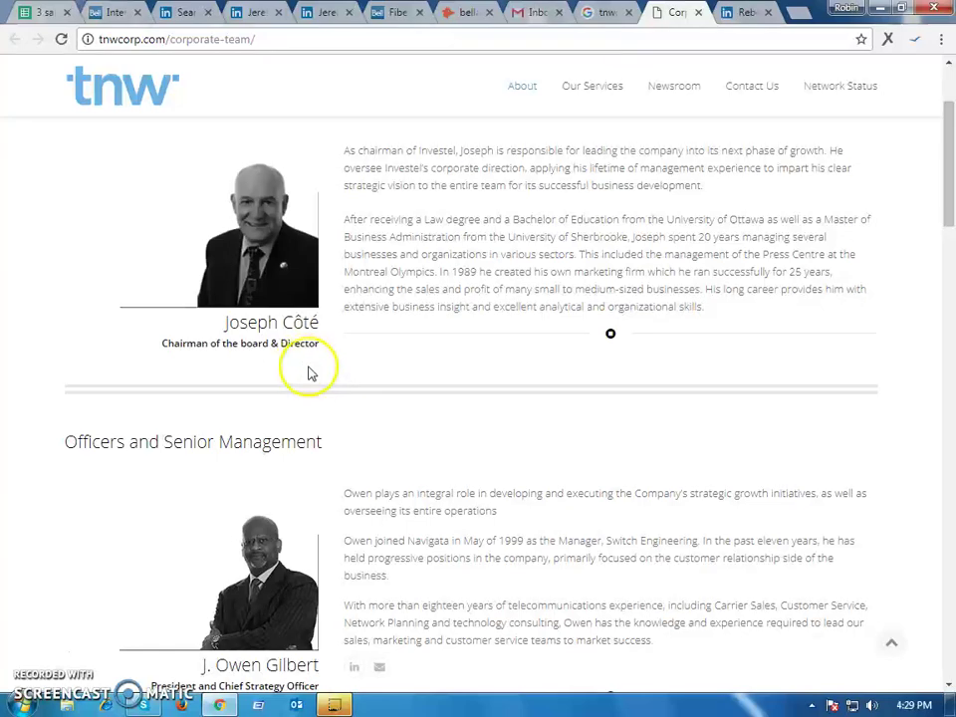
{"action": "scroll", "coordinate": [317, 373], "scroll_direction": "down", "scroll_amount": 8}
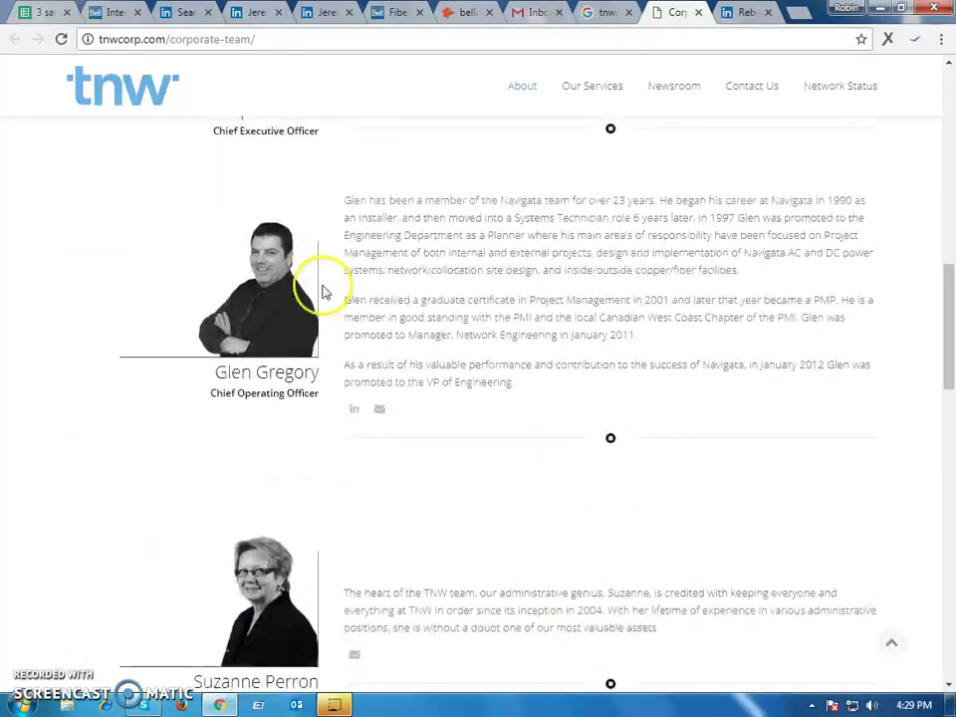
{"action": "scroll", "coordinate": [332, 302], "scroll_direction": "up", "scroll_amount": 2}
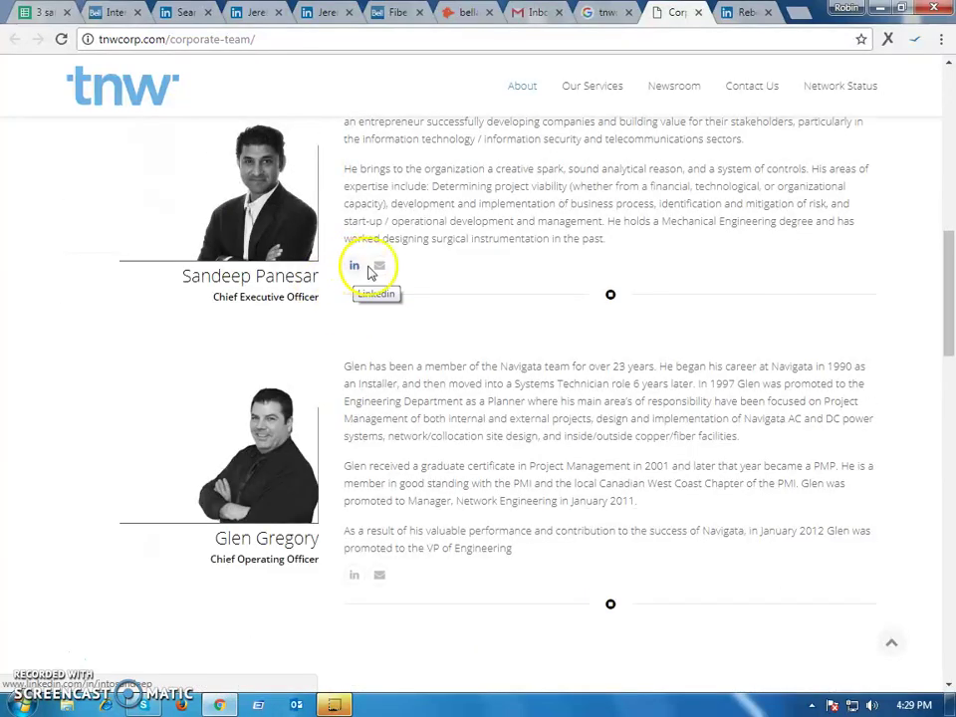
{"action": "scroll", "coordinate": [362, 384], "scroll_direction": "down", "scroll_amount": 2}
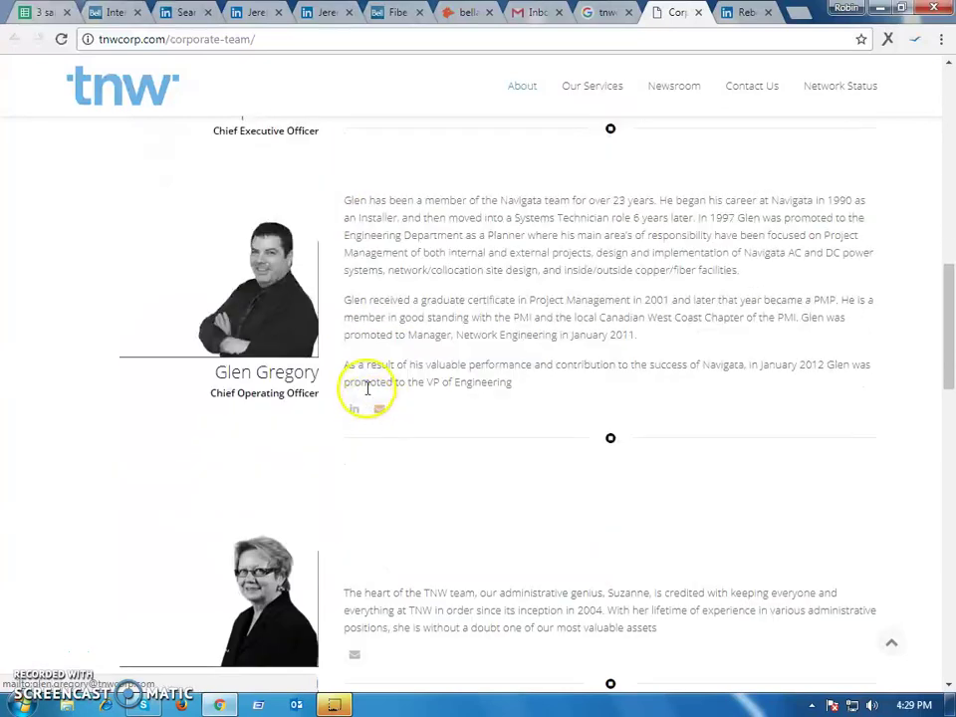
{"action": "scroll", "coordinate": [378, 406], "scroll_direction": "down", "scroll_amount": 5}
{"action": "scroll", "coordinate": [371, 387], "scroll_direction": "down", "scroll_amount": 10}
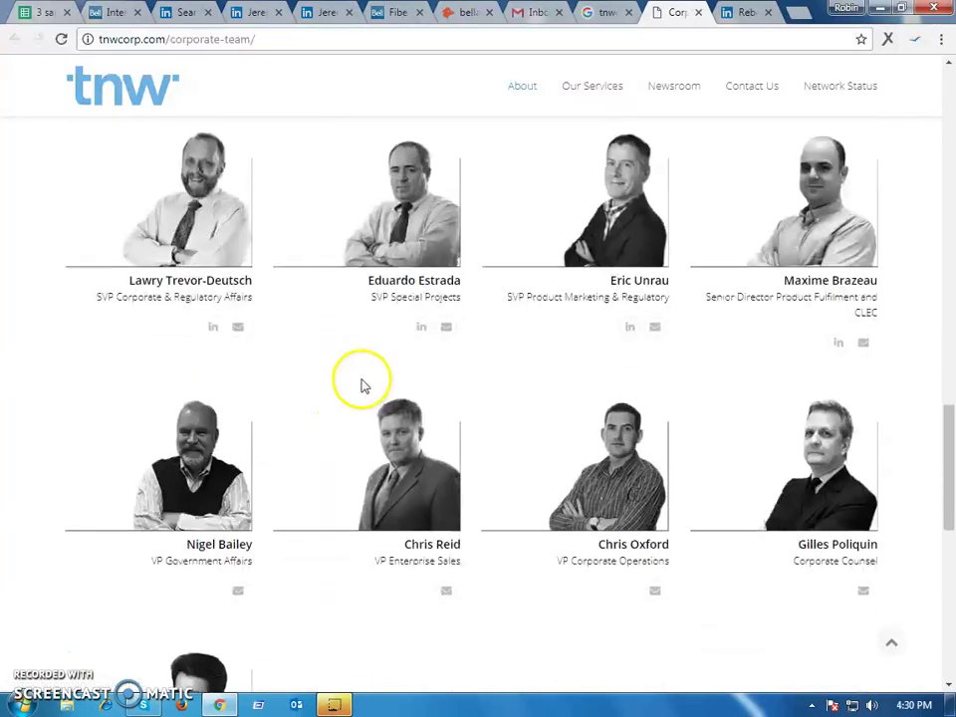
{"action": "scroll", "coordinate": [293, 347], "scroll_direction": "up", "scroll_amount": 4}
{"action": "scroll", "coordinate": [303, 351], "scroll_direction": "up", "scroll_amount": 2}
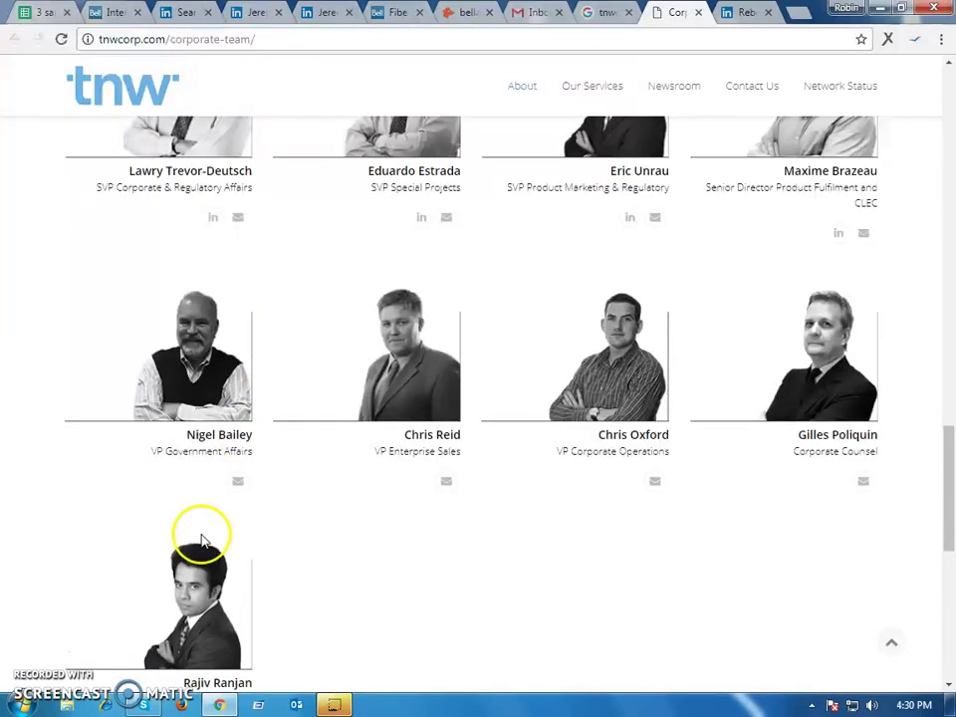
{"action": "scroll", "coordinate": [727, 379], "scroll_direction": "up", "scroll_amount": 1}
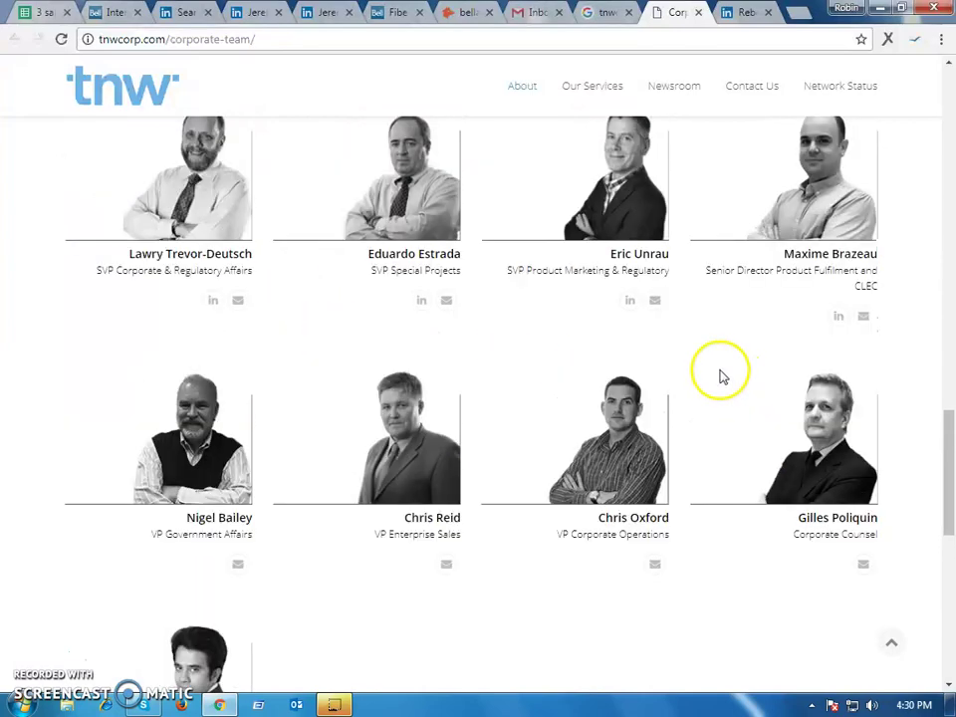
{"action": "scroll", "coordinate": [243, 259], "scroll_direction": "up", "scroll_amount": 12}
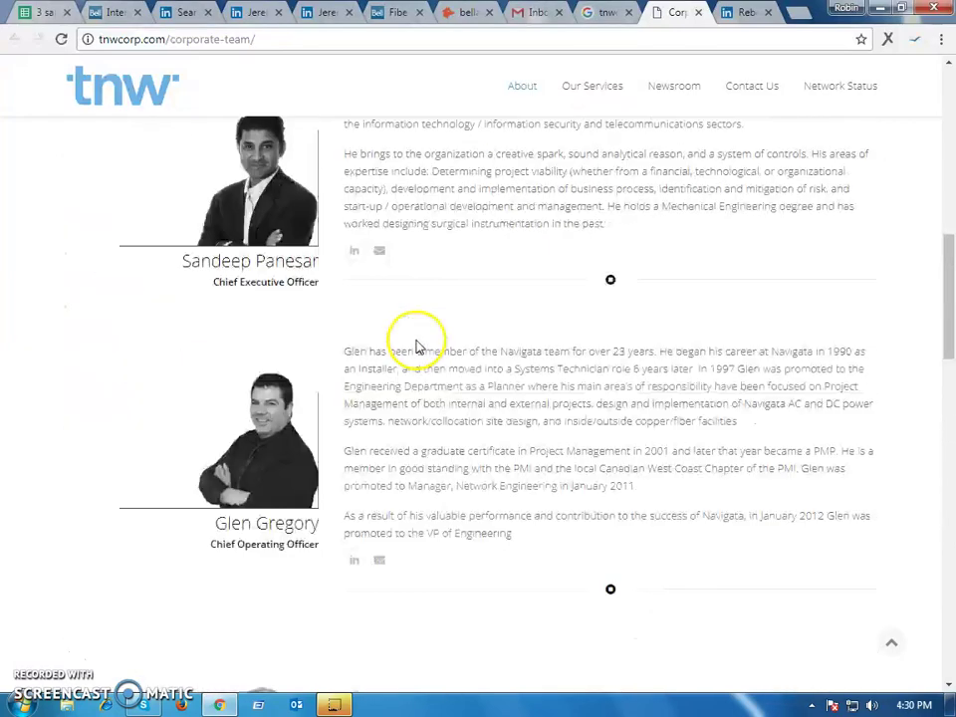
{"action": "scroll", "coordinate": [418, 346], "scroll_direction": "up", "scroll_amount": 9}
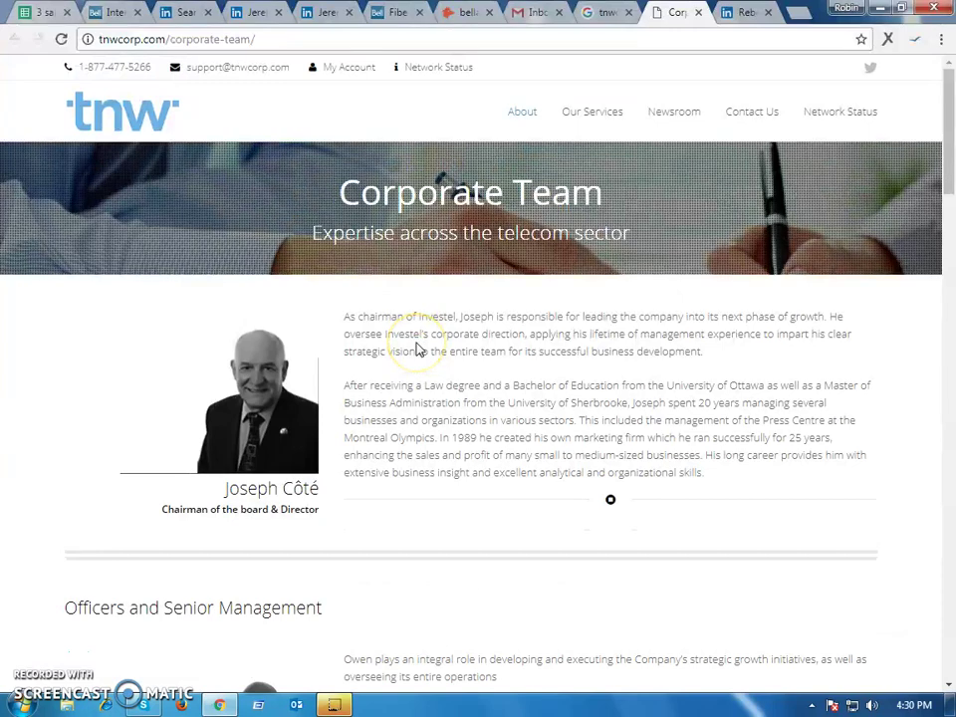
{"action": "scroll", "coordinate": [419, 348], "scroll_direction": "down", "scroll_amount": 20}
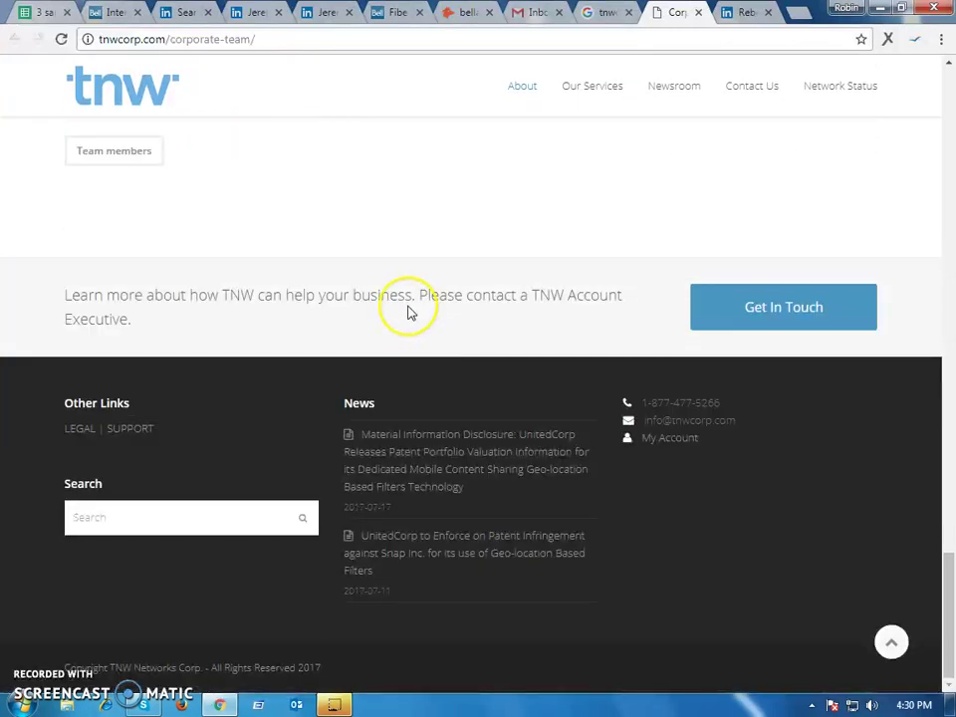